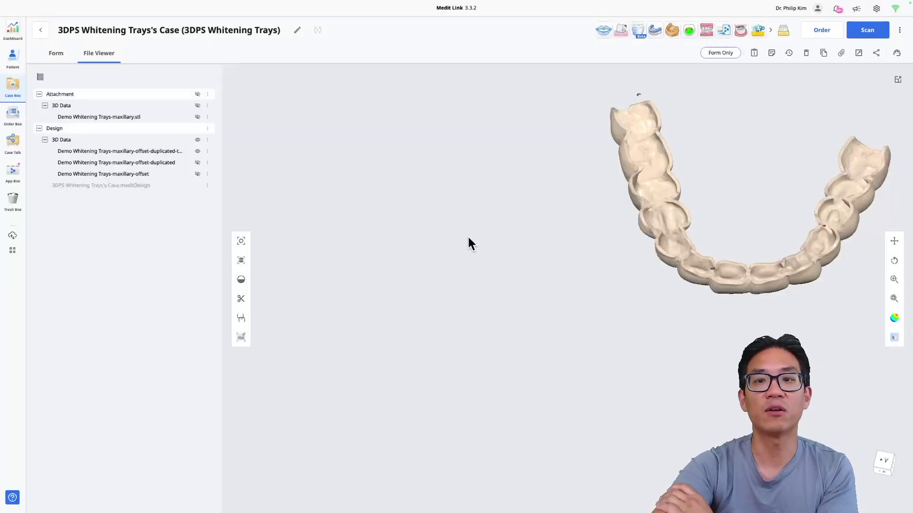
drag(658, 245, 650, 254)
middle_drag(648, 248, 421, 327)
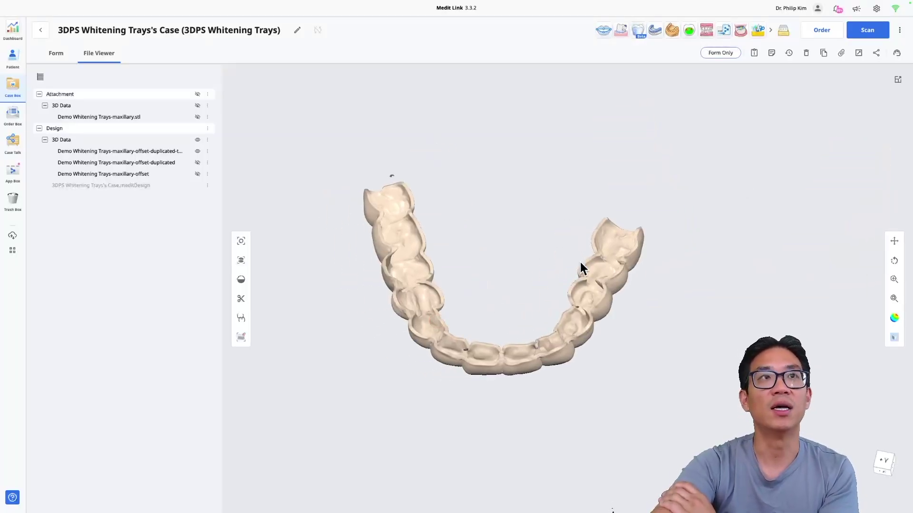
scroll(580, 263, up, 2)
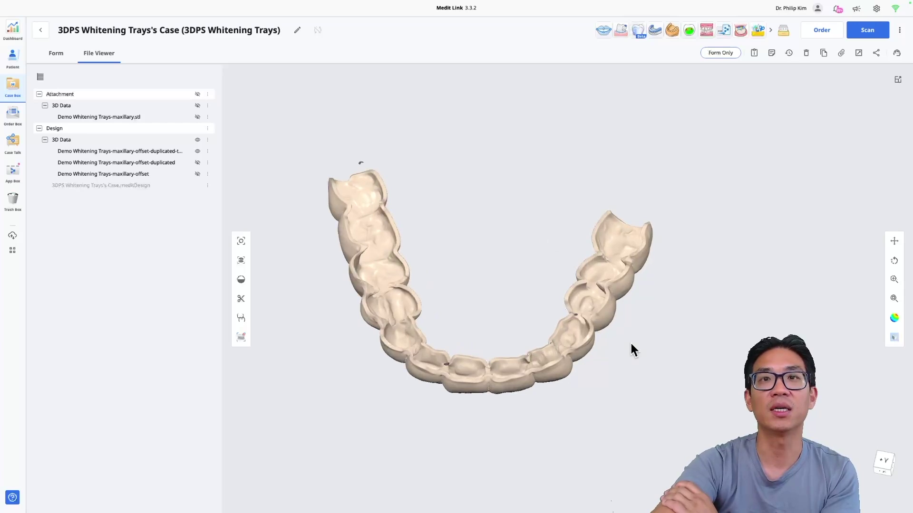
drag(632, 350, 502, 251)
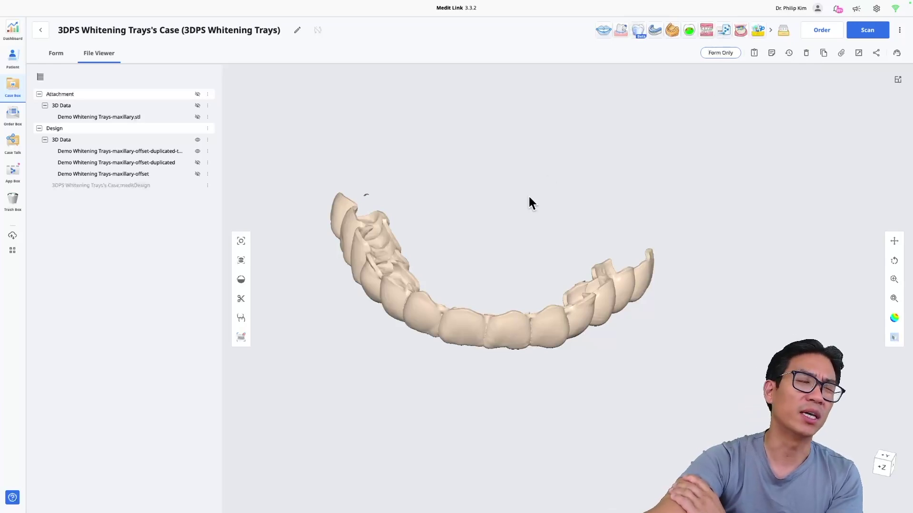
drag(463, 224, 490, 295)
drag(538, 184, 509, 236)
drag(752, 259, 771, 317)
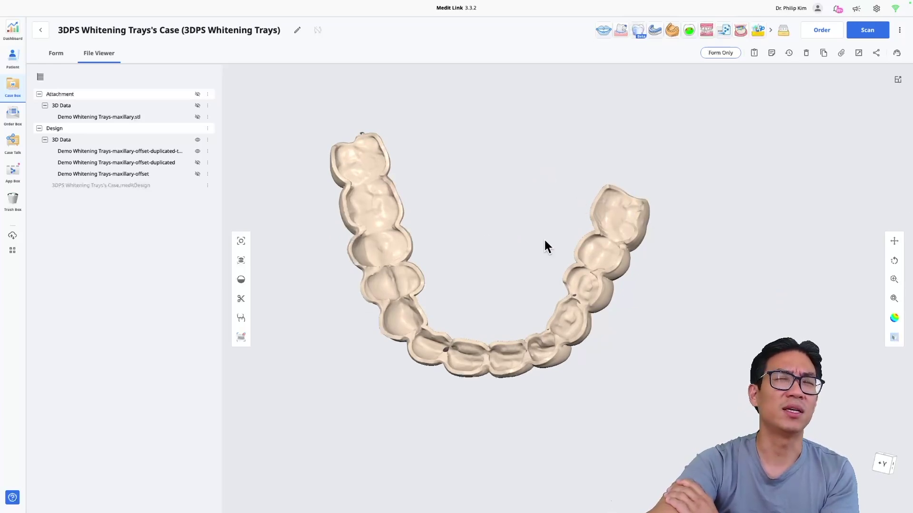
drag(496, 228, 388, 330)
drag(391, 289, 438, 326)
scroll(469, 303, up, 3)
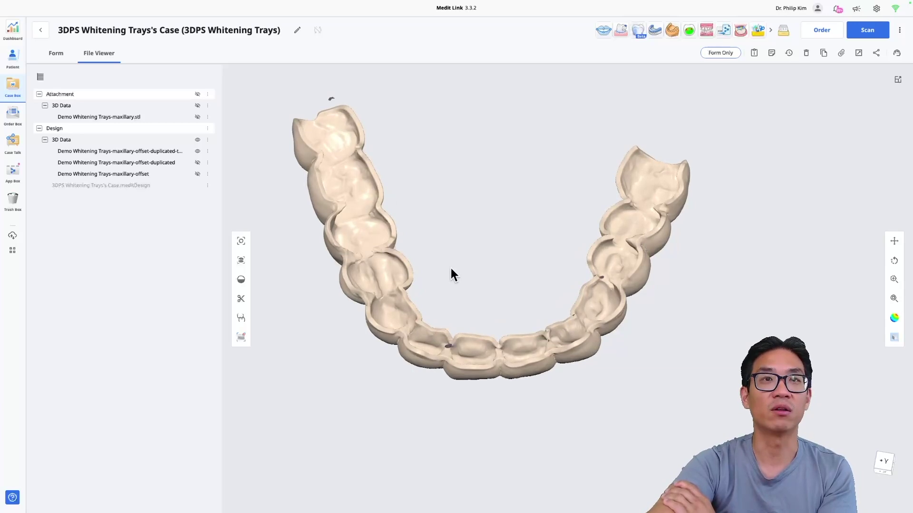
middle_drag(450, 268, 466, 313)
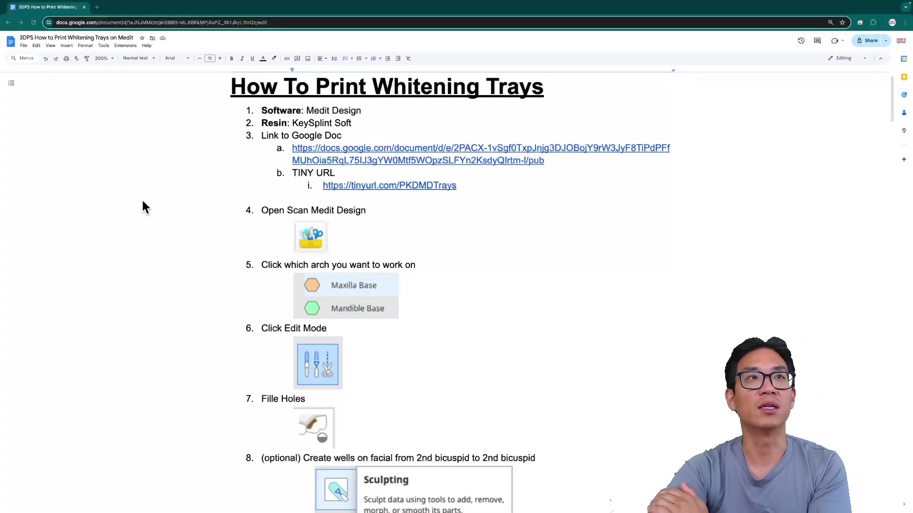
click(235, 90)
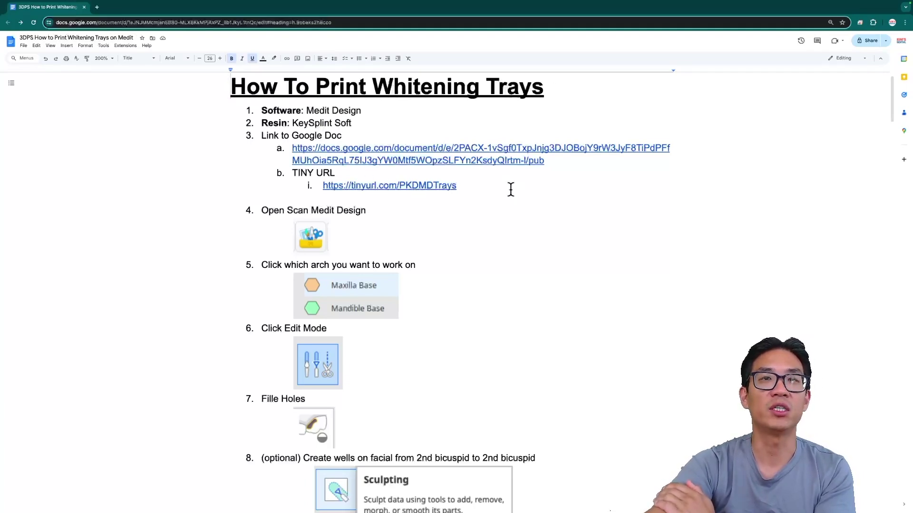
drag(325, 188, 495, 182)
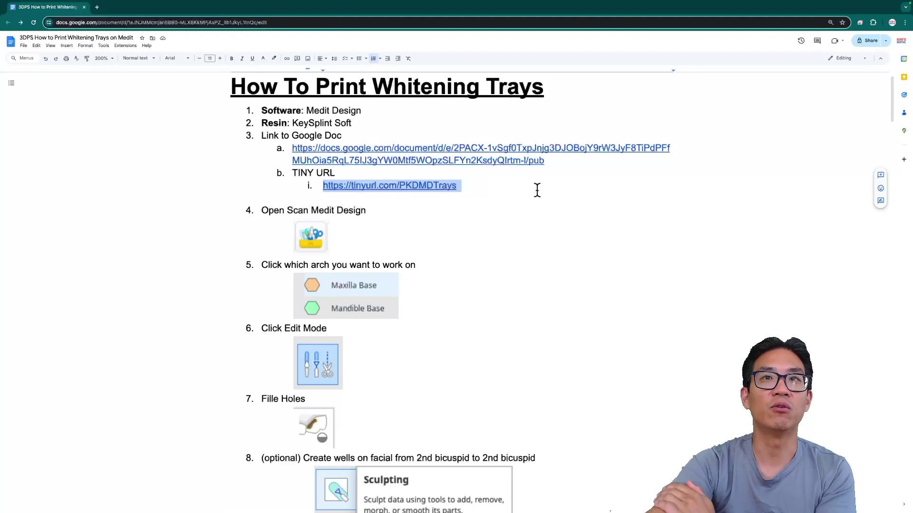
click(536, 189)
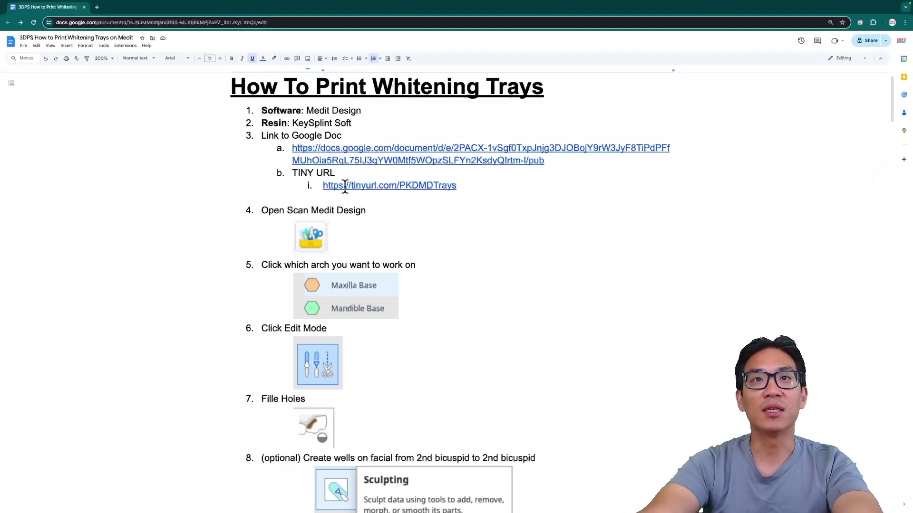
click(298, 241)
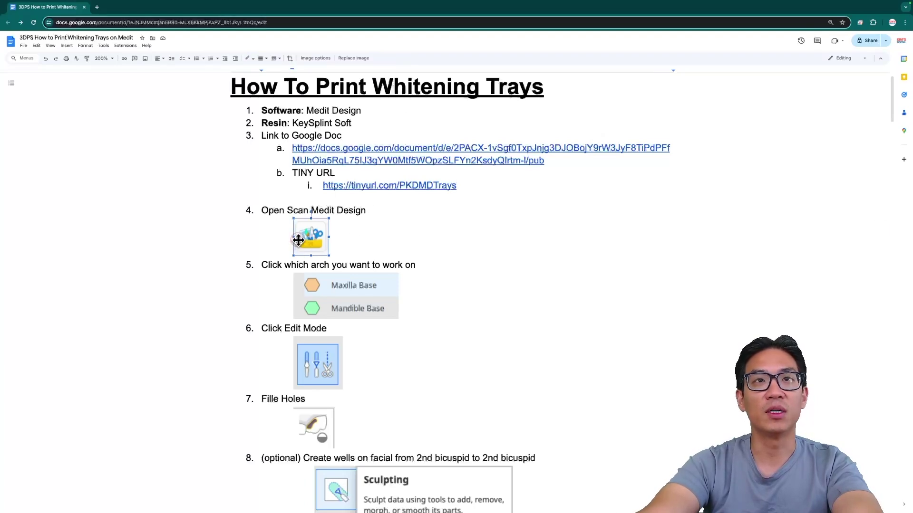
click(343, 294)
scroll(560, 270, down, 3)
click(423, 327)
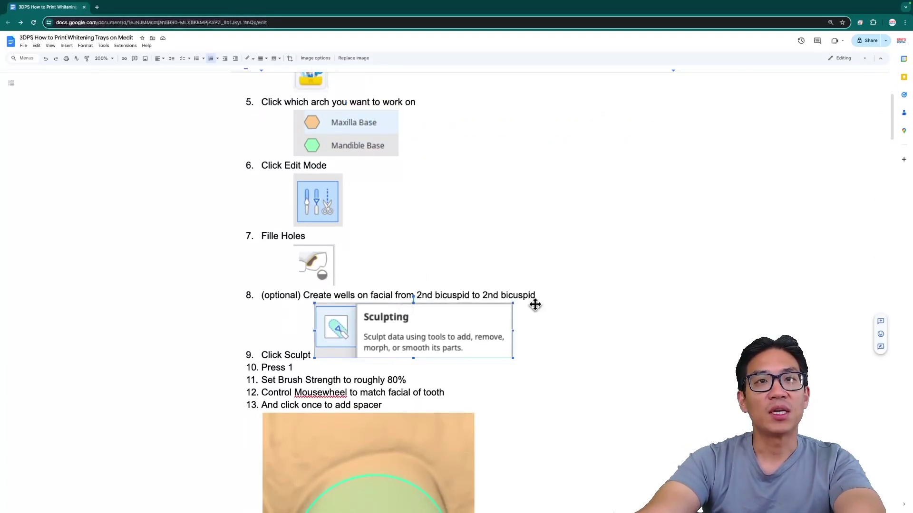
scroll(536, 304, down, 3)
scroll(605, 259, down, 3)
click(426, 260)
scroll(608, 259, down, 20)
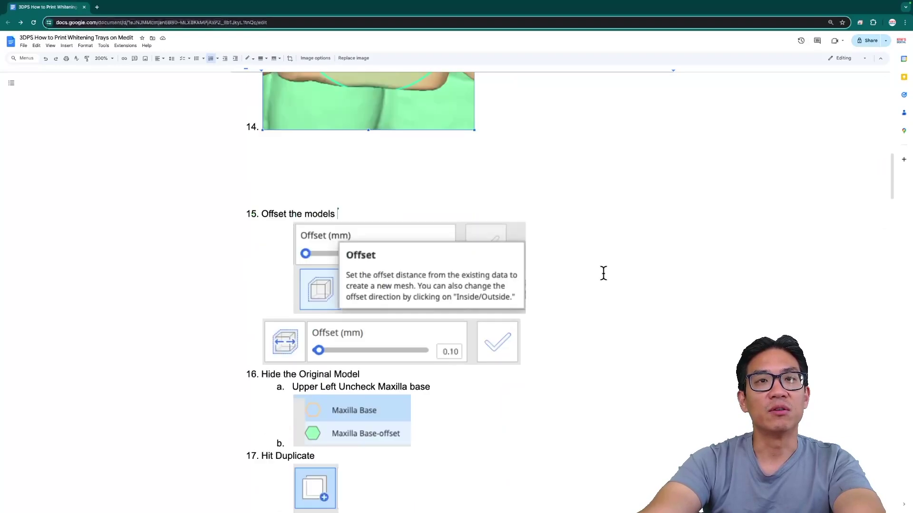
scroll(523, 330, down, 20)
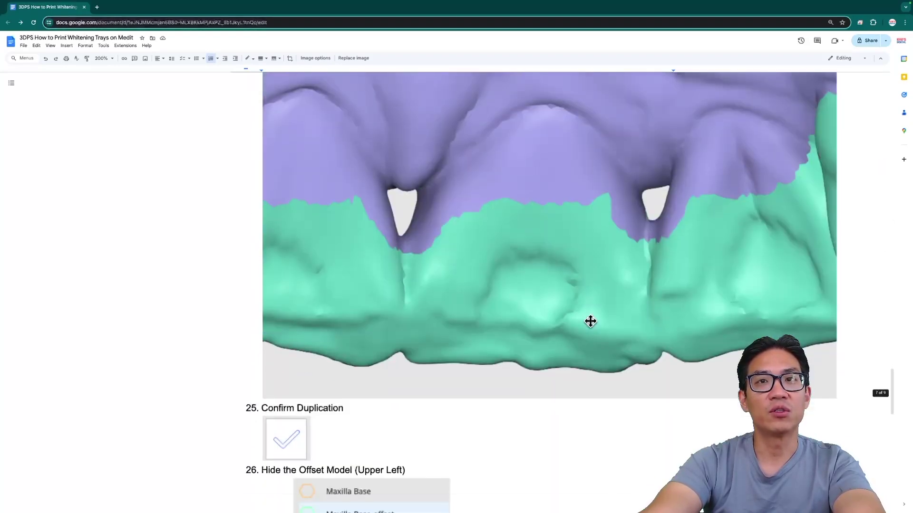
scroll(560, 300, up, 20)
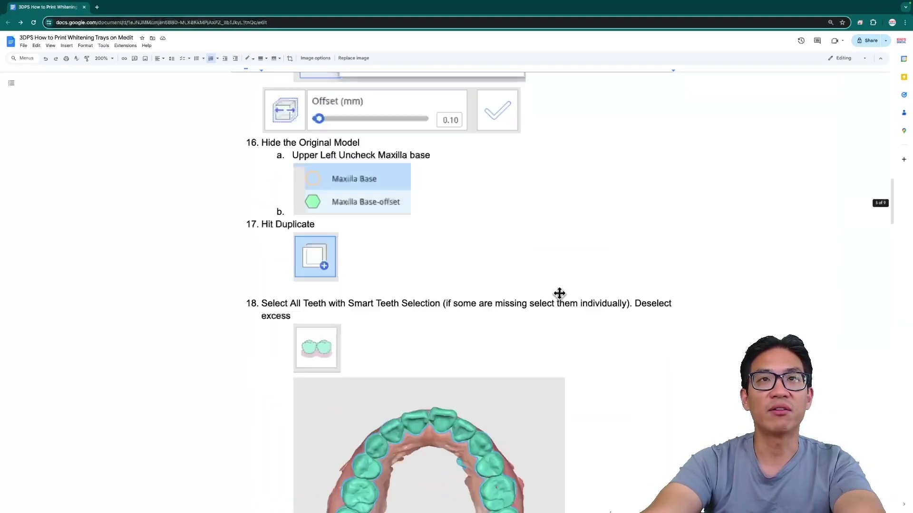
scroll(429, 241, down, 15)
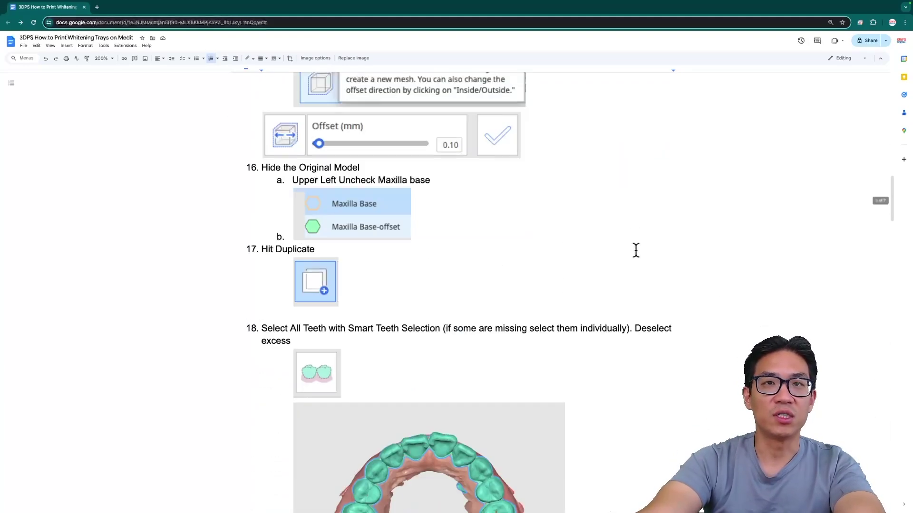
scroll(636, 250, down, 3)
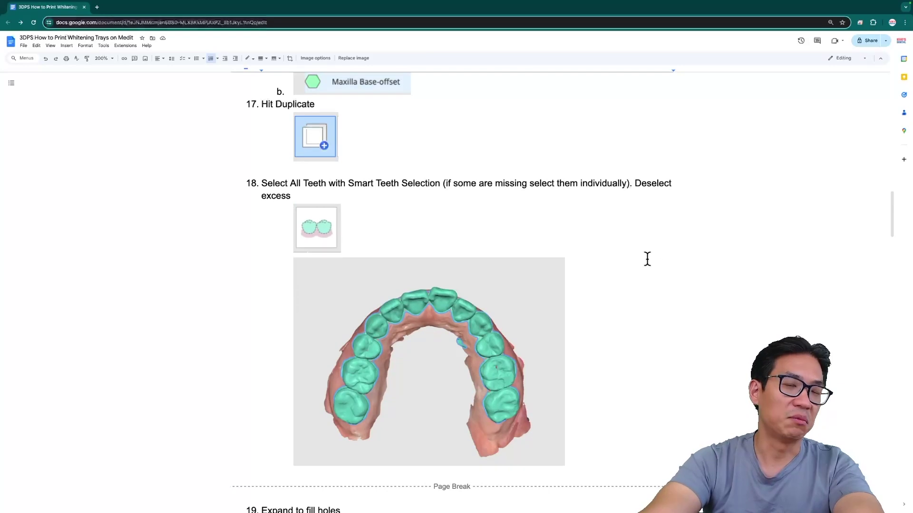
scroll(647, 259, down, 14)
scroll(654, 291, up, 20)
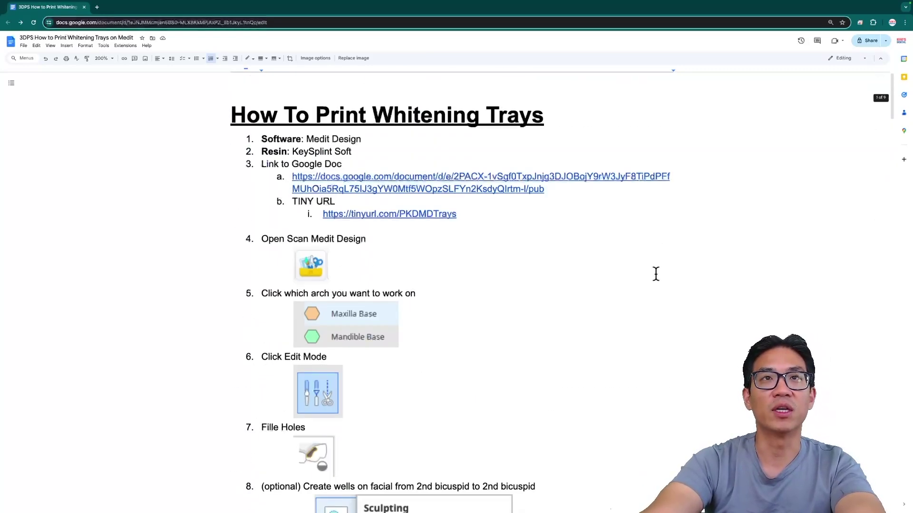
click(628, 215)
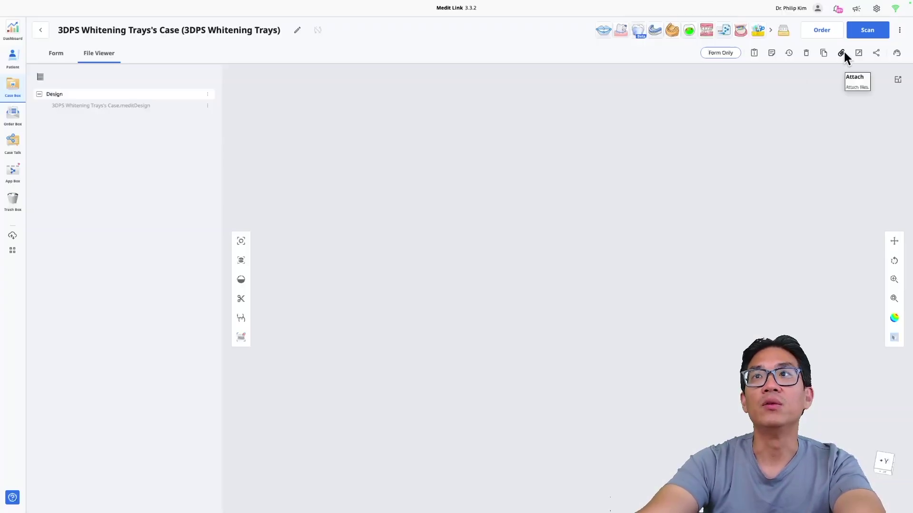
Attach Demo Whitening Trays-maxillary.stl to the case, inspect the scan, and launch Medit Design
click(841, 53)
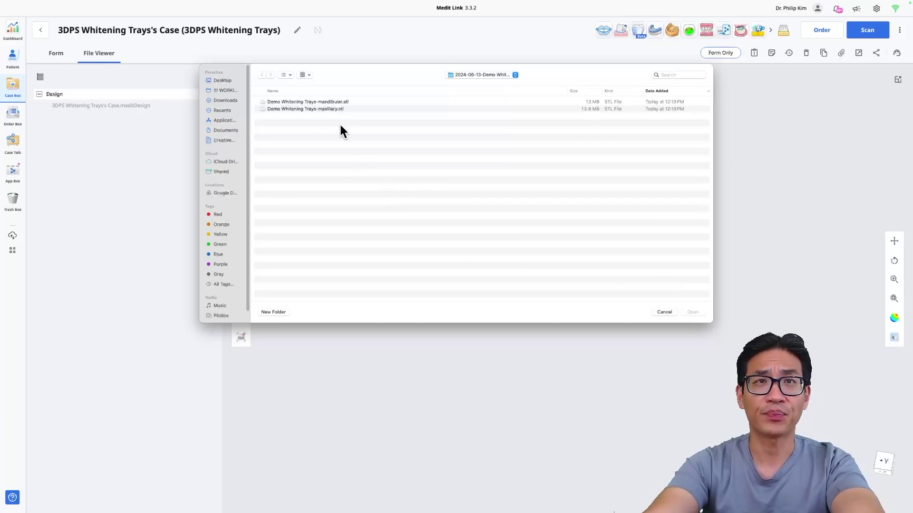
click(328, 108)
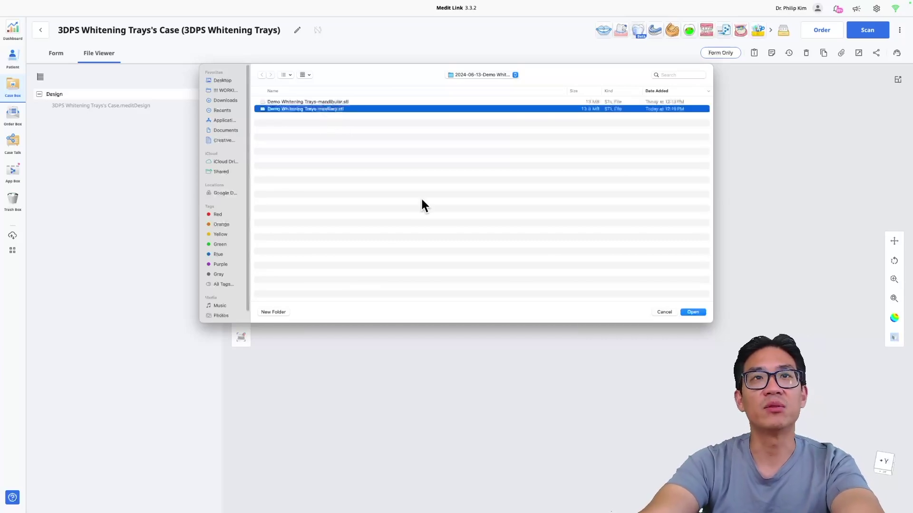
click(698, 312)
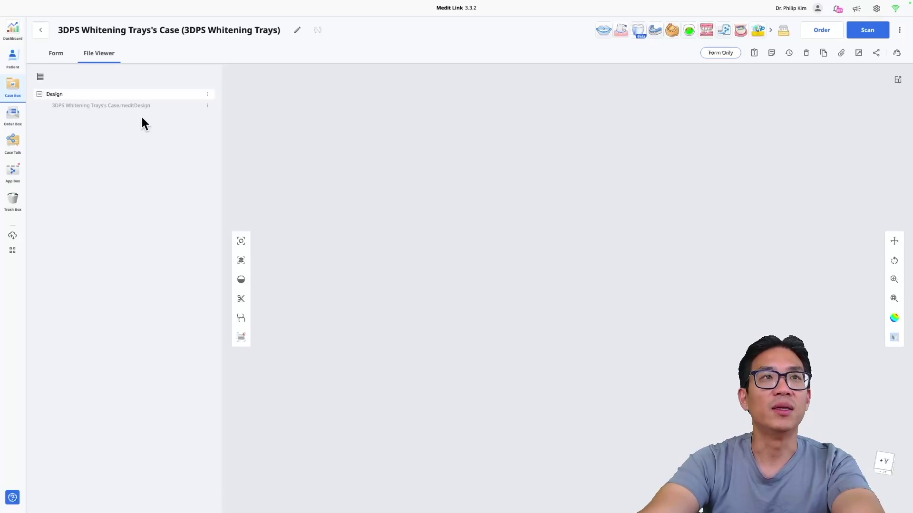
right_drag(550, 429, 610, 220)
right_drag(525, 98, 294, 371)
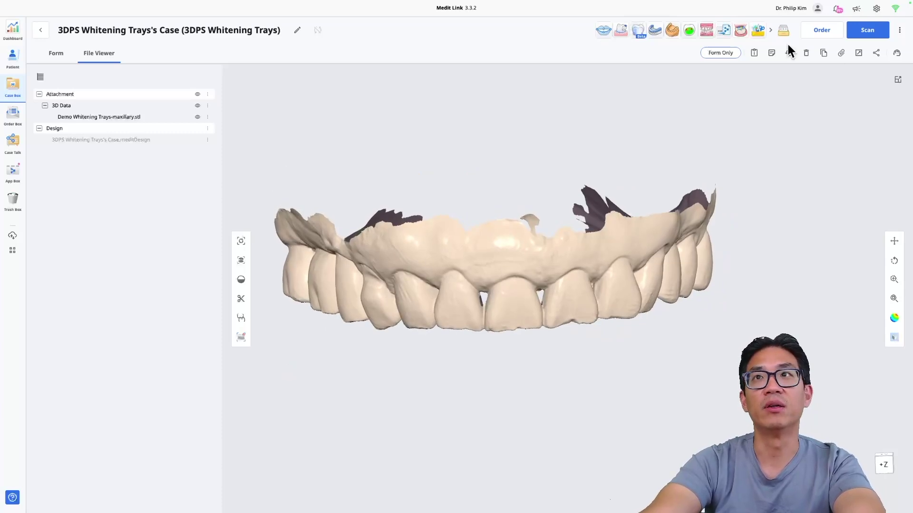
click(759, 31)
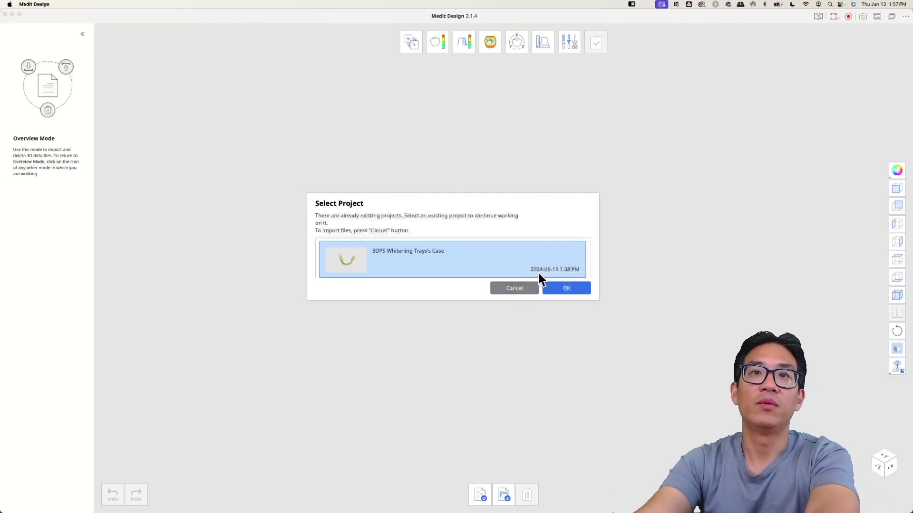
Skip Select Project, import the maxillary scan from Medit Link, and turn it to a frontal view
click(512, 287)
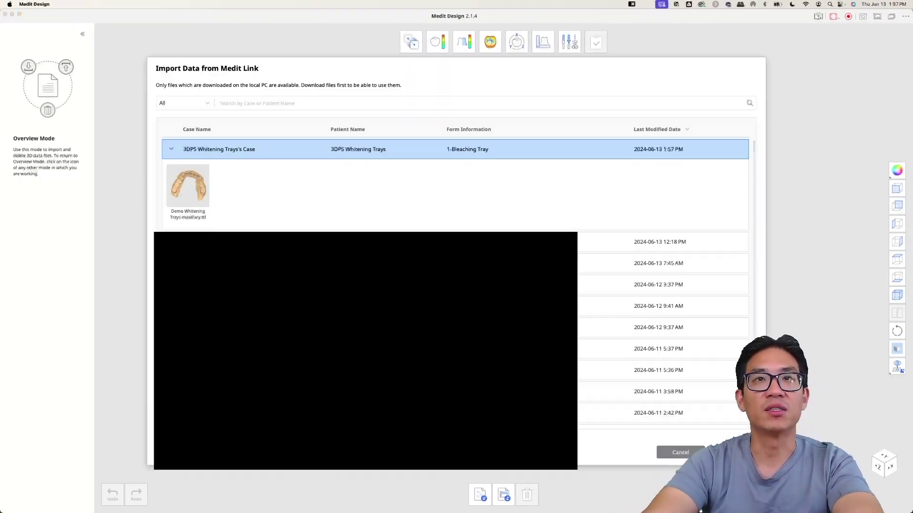
click(187, 200)
click(733, 453)
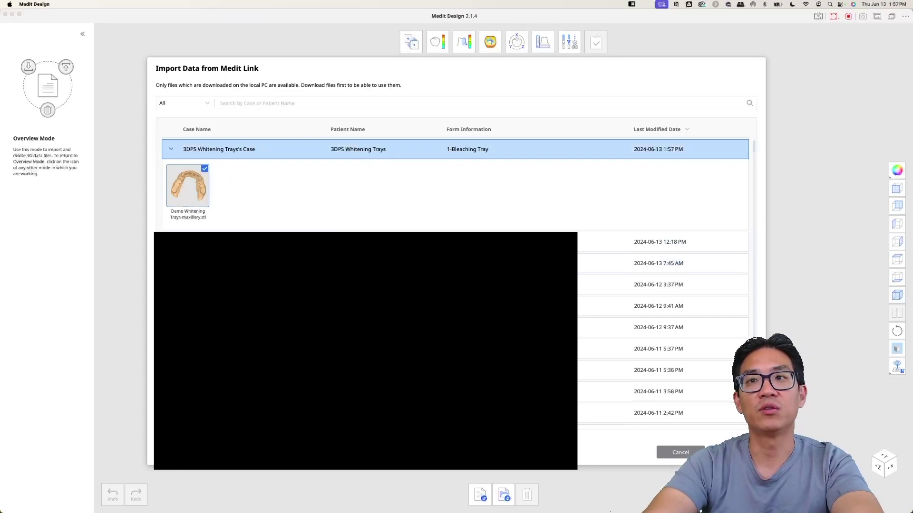
scroll(493, 235, up, 1)
right_drag(444, 336, 562, 245)
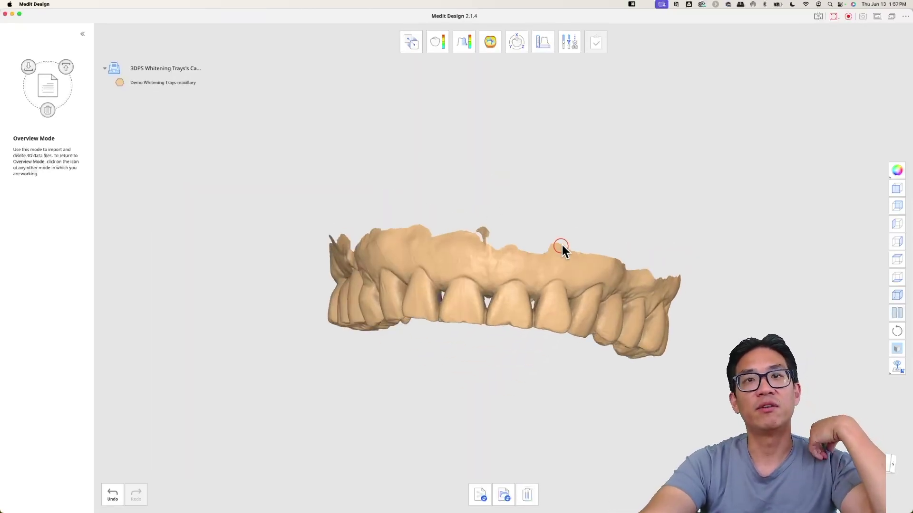
right_drag(295, 343, 310, 353)
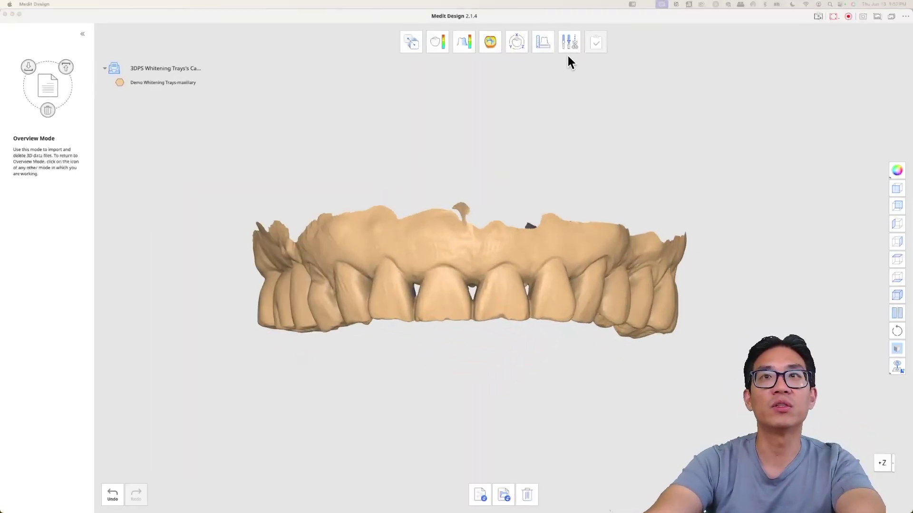
In Edit Mode, fill scan holes up to a 50 mm perimeter, then switch to Sculpting
click(570, 40)
right_drag(435, 314, 315, 378)
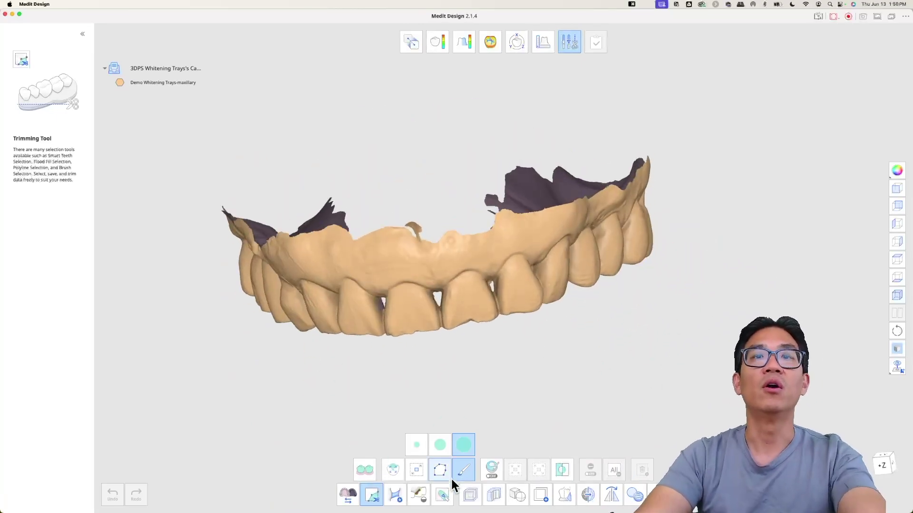
click(421, 497)
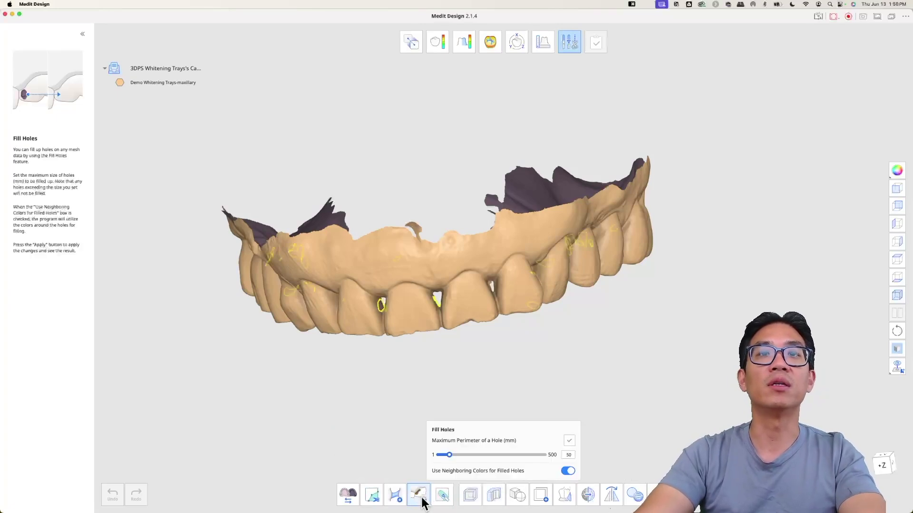
click(569, 441)
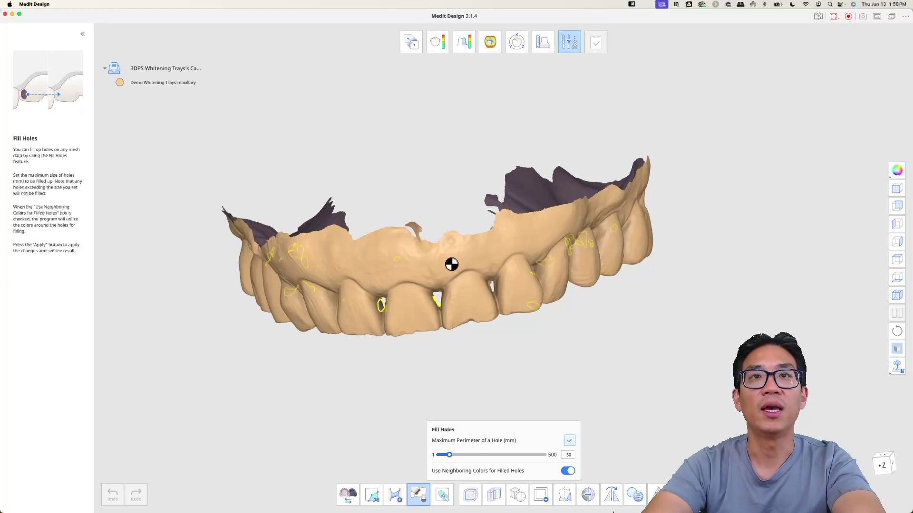
right_drag(551, 255, 473, 291)
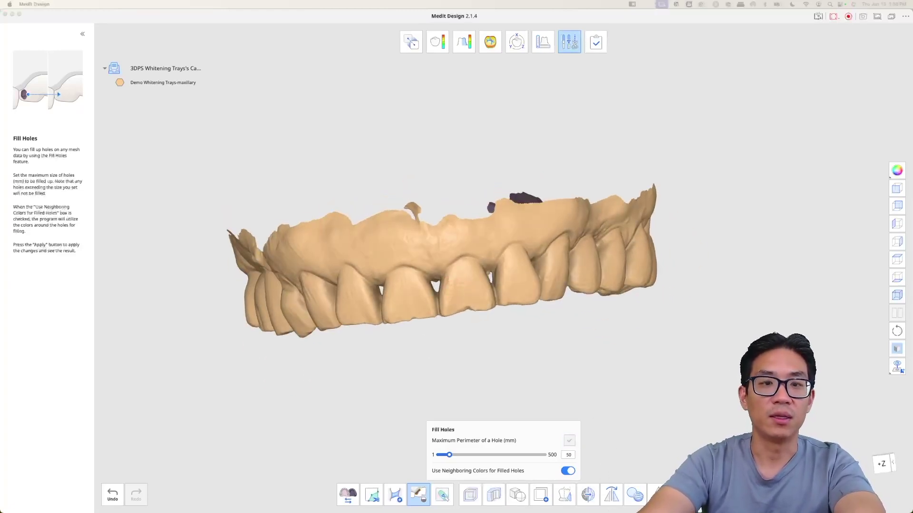
click(442, 496)
mouse_move(179, 285)
right_down()
mouse_move(184, 245)
mouse_move(552, 197)
mouse_move(623, 199)
mouse_move(618, 172)
mouse_move(679, 175)
mouse_move(676, 190)
right_up()
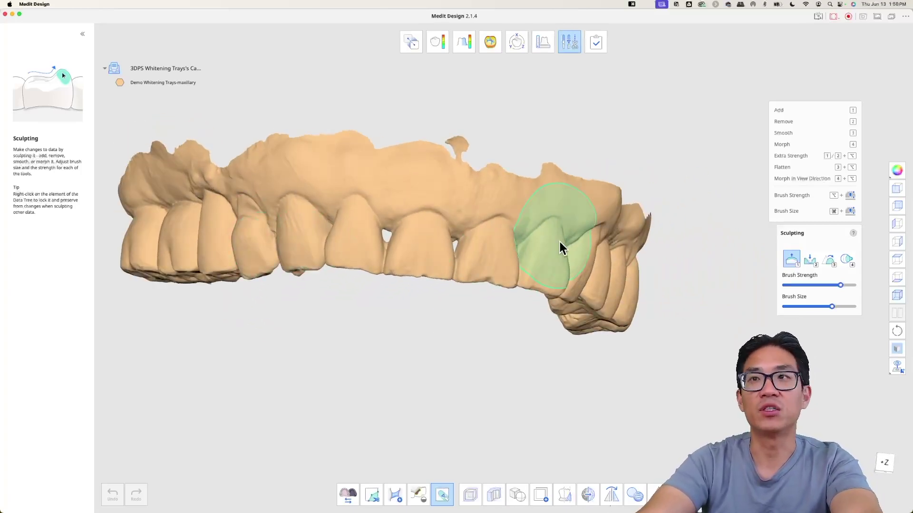
Select the Add brush, adjust its brush size, and zoom in on the teeth
key(1)
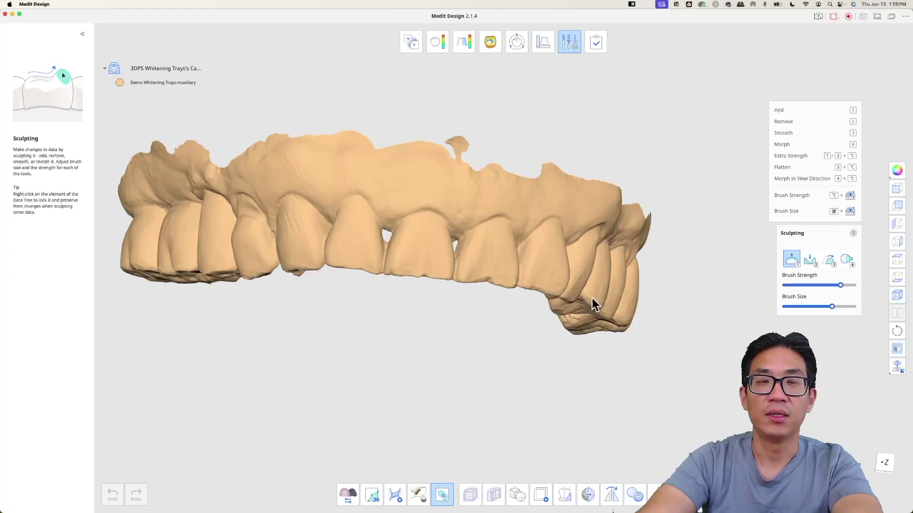
super+scroll(358, 233, down, 5)
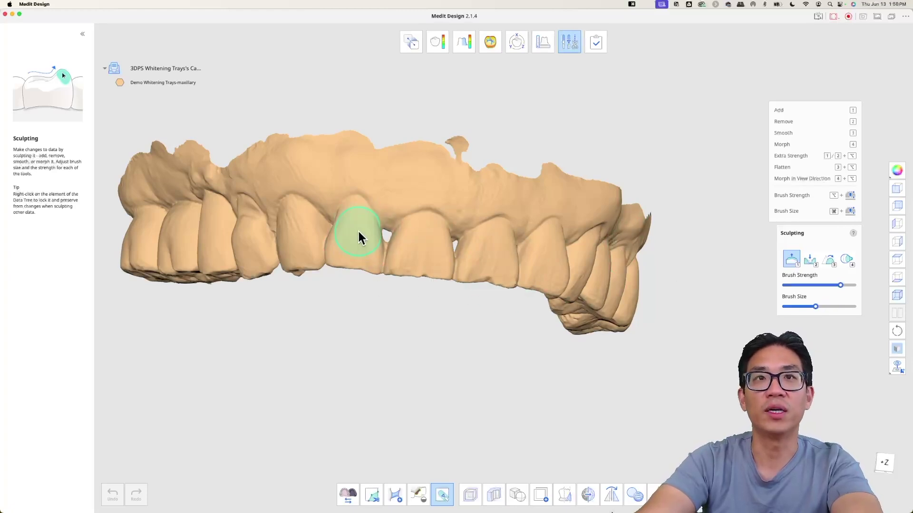
super+scroll(359, 235, up, 3)
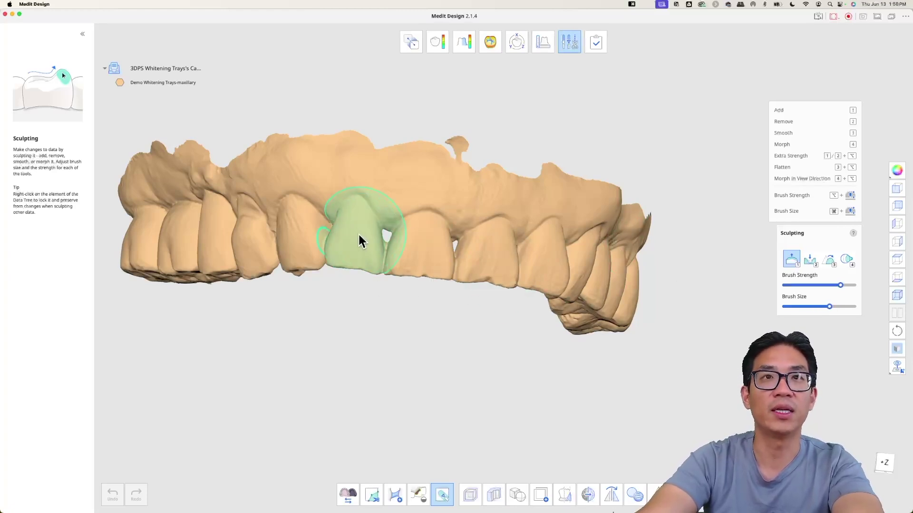
super+scroll(359, 237, up, 5)
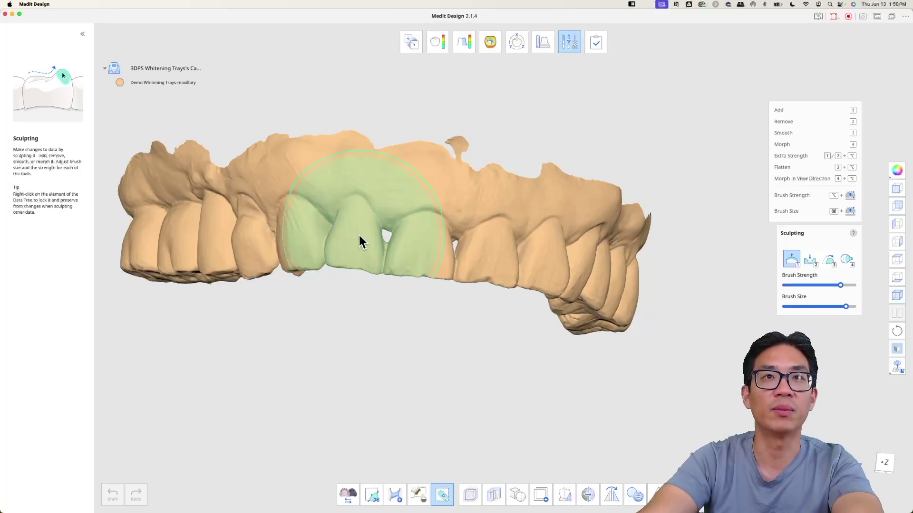
super+scroll(360, 235, down, 4)
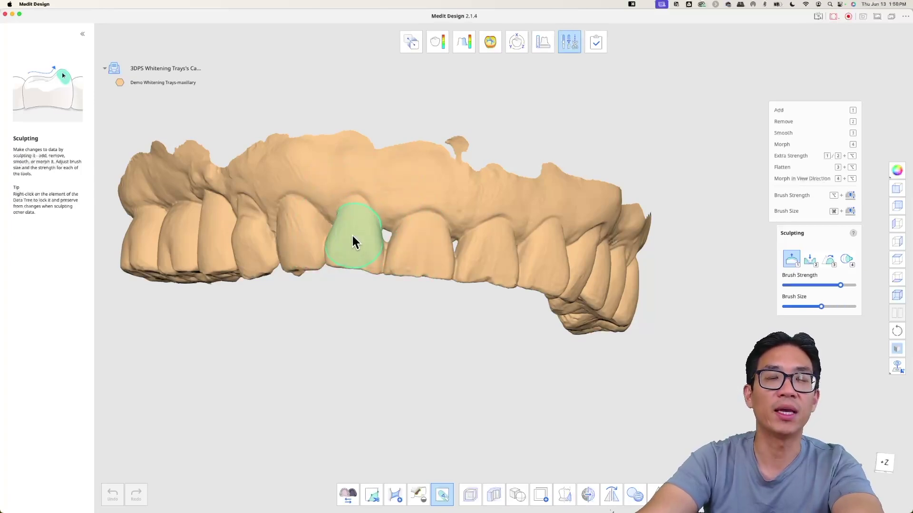
super+scroll(352, 236, up, 3)
super+scroll(352, 237, down, 5)
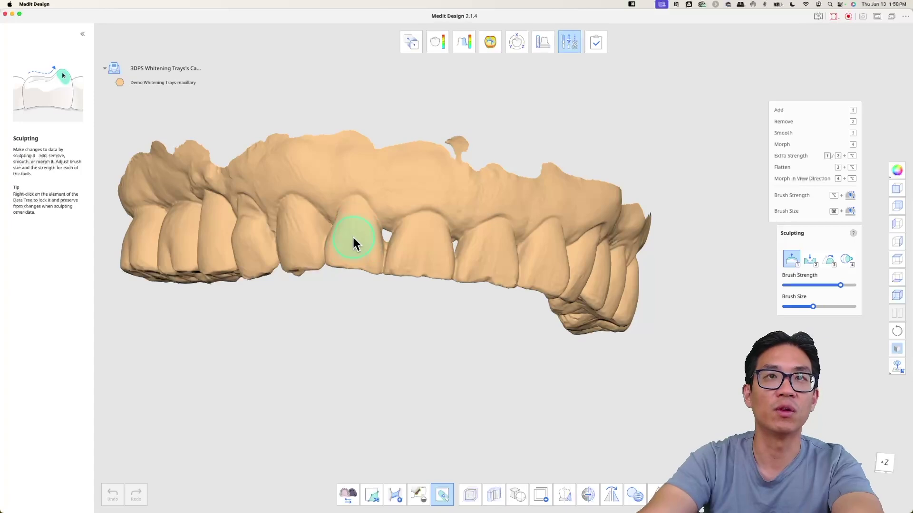
super+scroll(354, 238, up, 3)
mouse_move(355, 242)
right_down()
mouse_move(469, 249)
mouse_move(408, 350)
mouse_move(373, 332)
mouse_move(447, 303)
mouse_move(356, 371)
mouse_move(347, 342)
mouse_move(385, 295)
mouse_move(558, 260)
mouse_move(478, 295)
right_up()
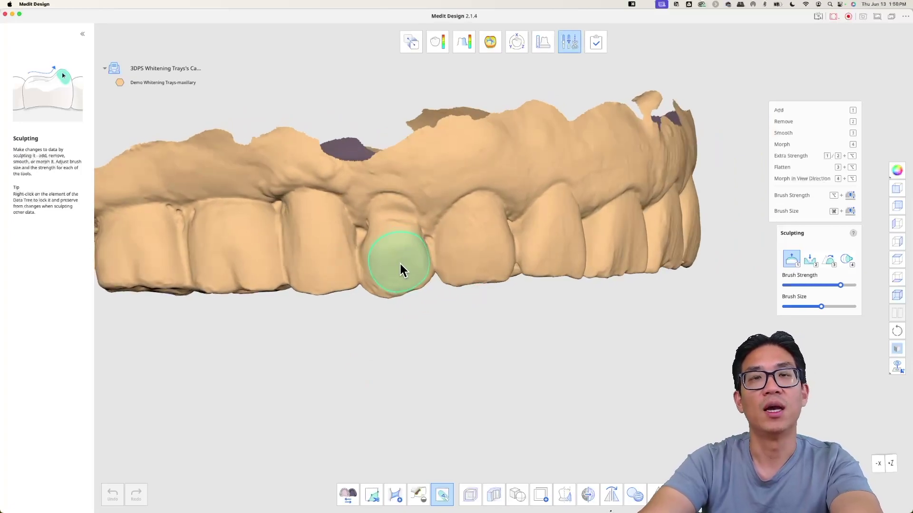
super+scroll(394, 264, up, 3)
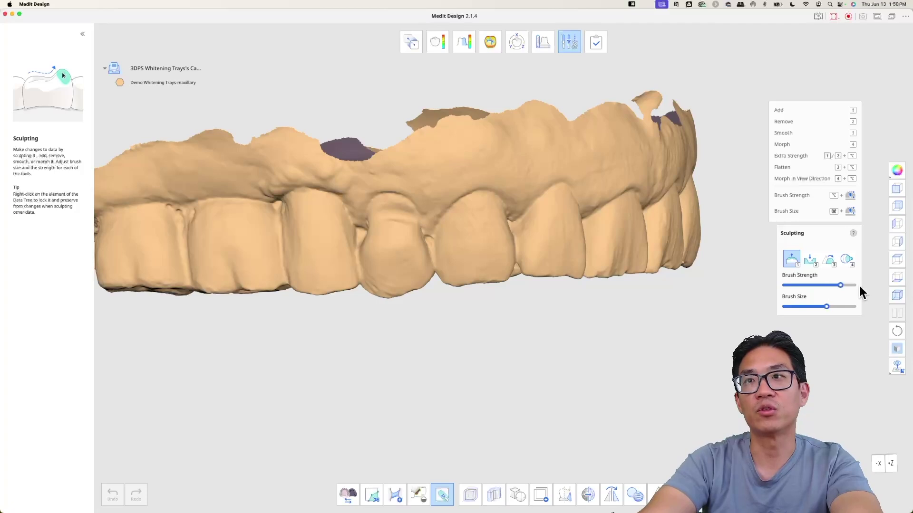
Paint added material onto the small tooth and other teeth around the arch, including the back teeth
click(395, 265)
right_drag(475, 313, 444, 282)
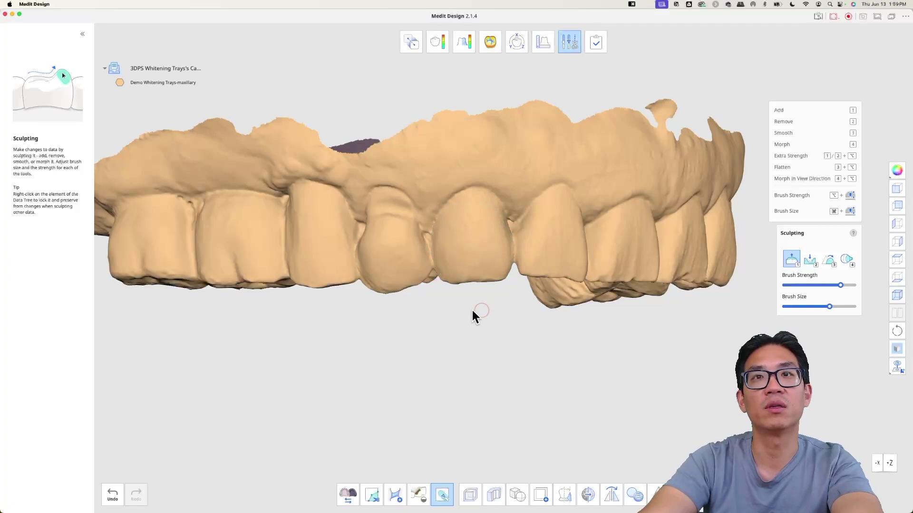
right_drag(472, 313, 505, 271)
super+scroll(541, 249, down, 2)
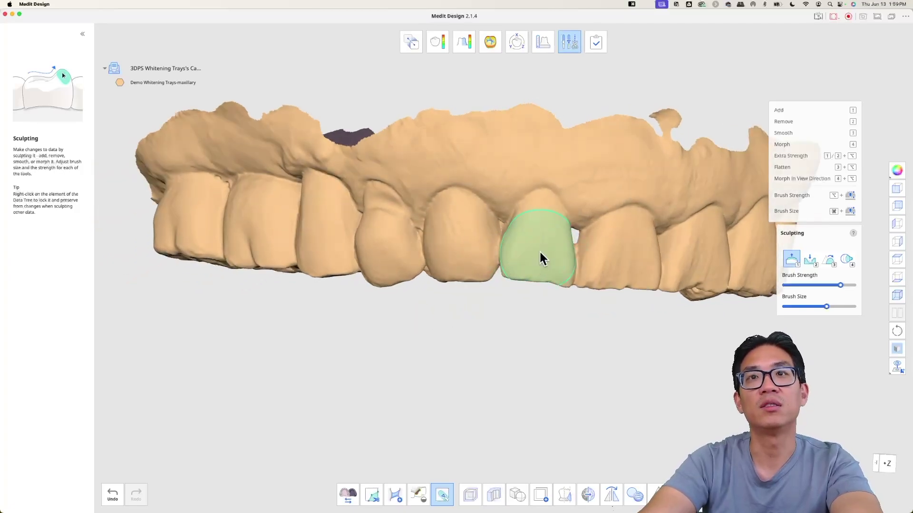
mouse_move(540, 247)
right_down()
mouse_move(487, 273)
mouse_move(582, 250)
right_up()
super+scroll(602, 252, up, 1)
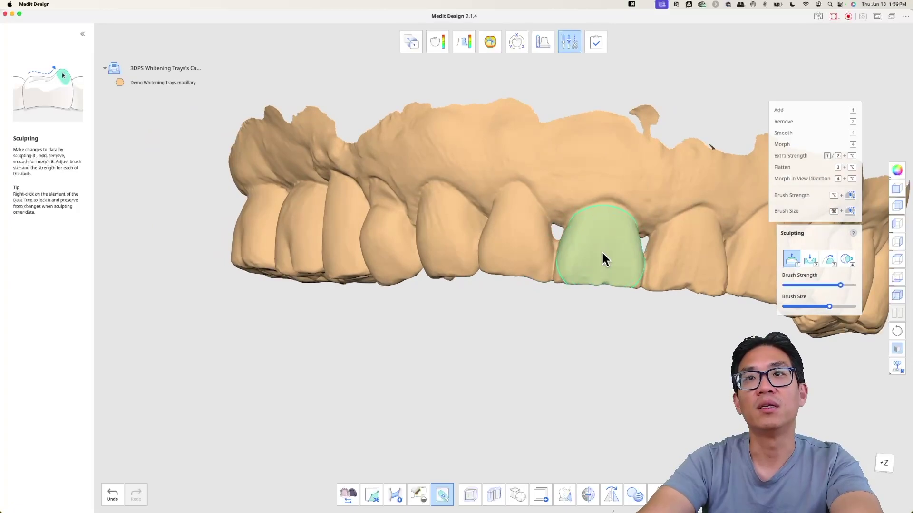
mouse_move(601, 251)
right_down()
mouse_move(401, 278)
mouse_move(363, 332)
mouse_move(498, 270)
mouse_move(401, 291)
mouse_move(453, 318)
mouse_move(512, 277)
mouse_move(512, 295)
mouse_move(623, 302)
mouse_move(495, 312)
mouse_move(535, 310)
right_up()
super+scroll(475, 274, down, 1)
super+scroll(447, 289, up, 1)
super+scroll(512, 293, down, 1)
super+scroll(565, 310, up, 1)
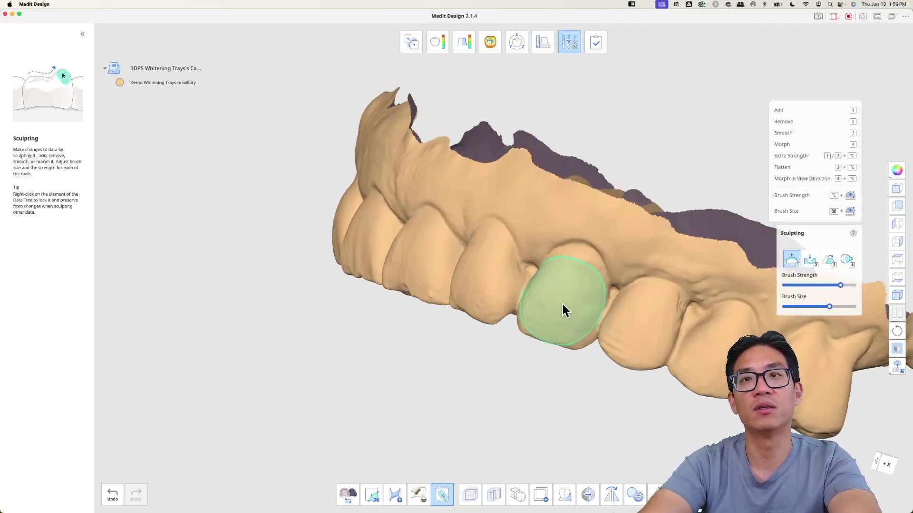
super+scroll(564, 312, up, 1)
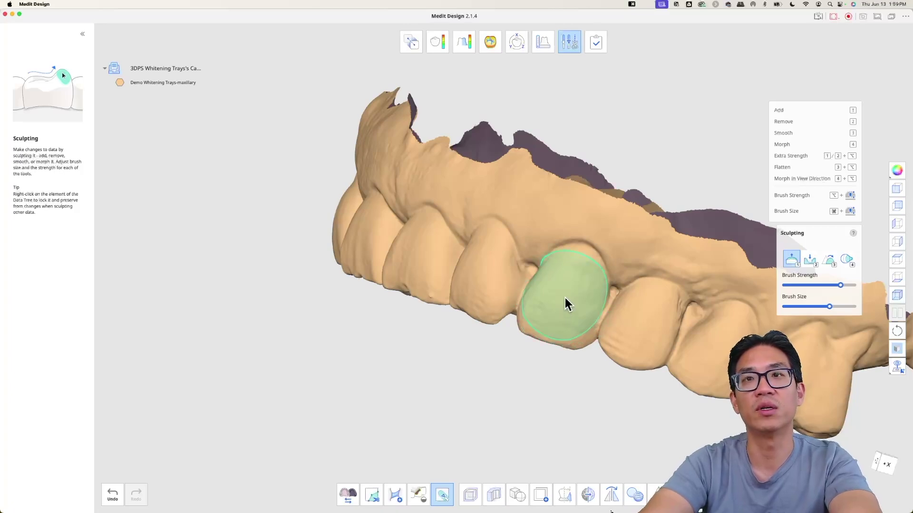
super+scroll(562, 307, down, 1)
right_drag(557, 312, 615, 377)
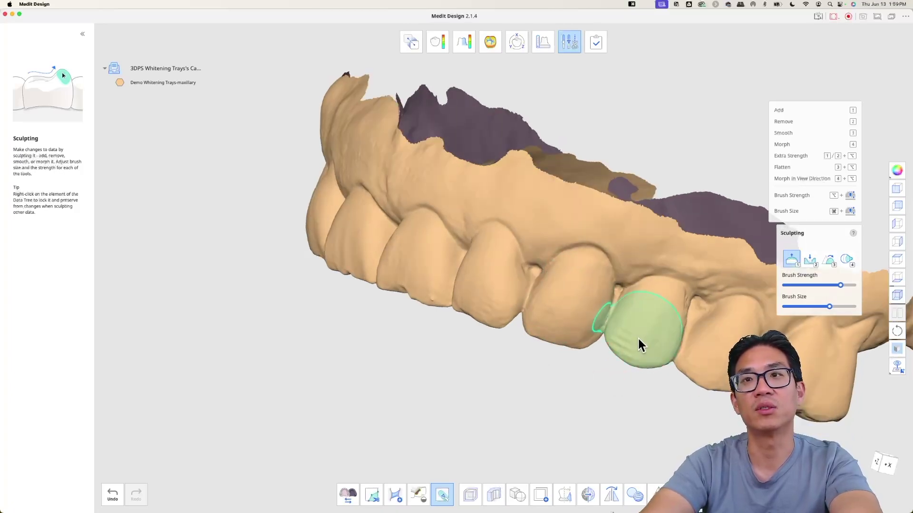
super+scroll(644, 329, down, 1)
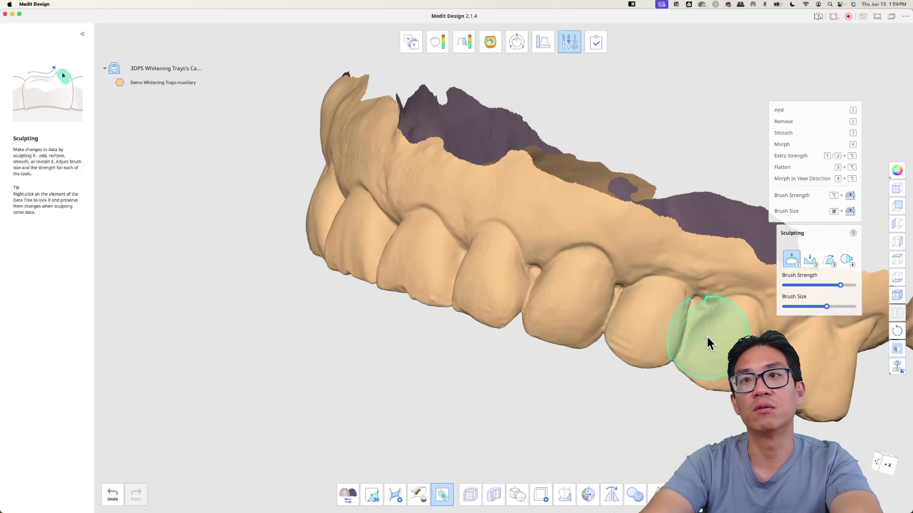
mouse_move(540, 320)
right_down()
mouse_move(570, 306)
mouse_move(564, 251)
mouse_move(498, 279)
mouse_move(461, 279)
mouse_move(465, 334)
mouse_move(538, 130)
mouse_move(528, 176)
right_up()
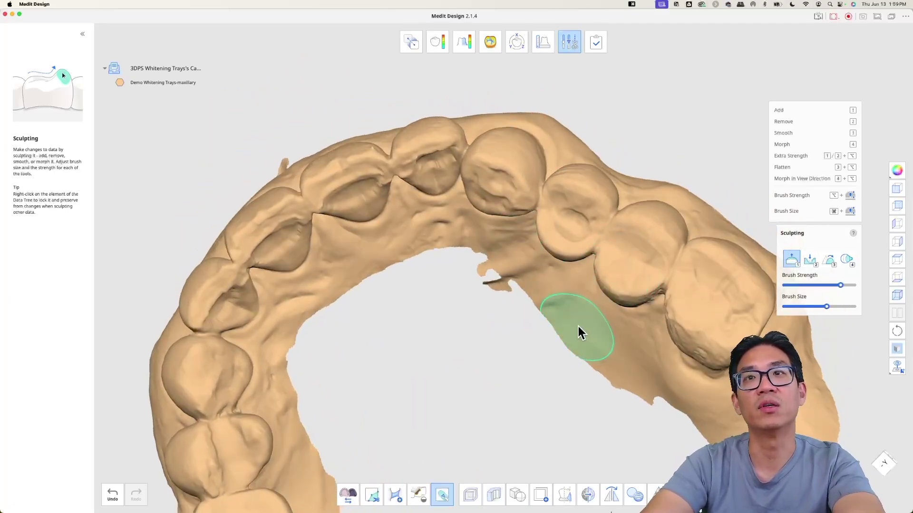
Undo the last three sculpt strokes with Cmd+Z, redo with Cmd+Y, and review the arch from the front
key(super+z)
key(super+z)
key(super+z)
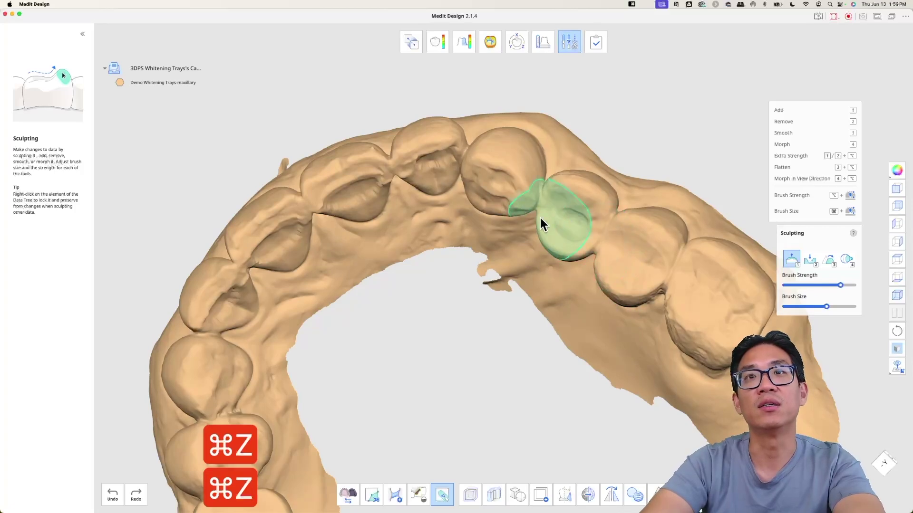
key(super+z)
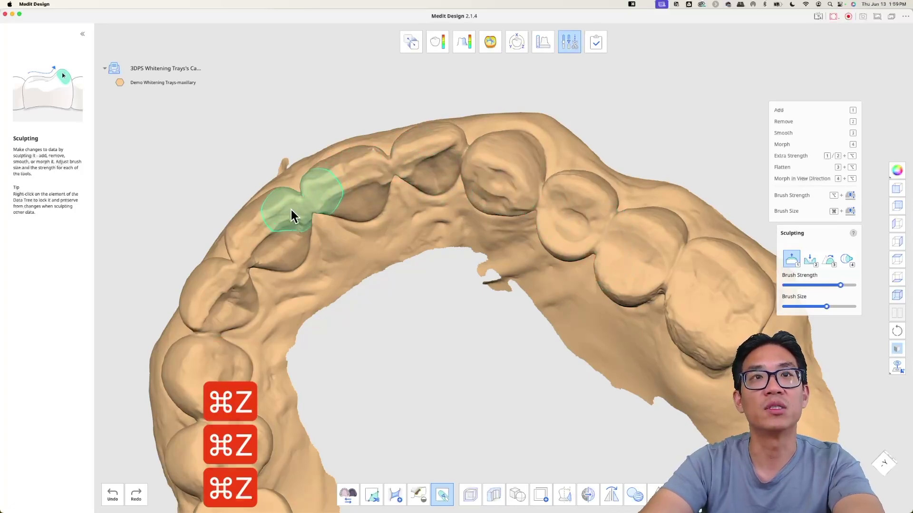
key(super+z)
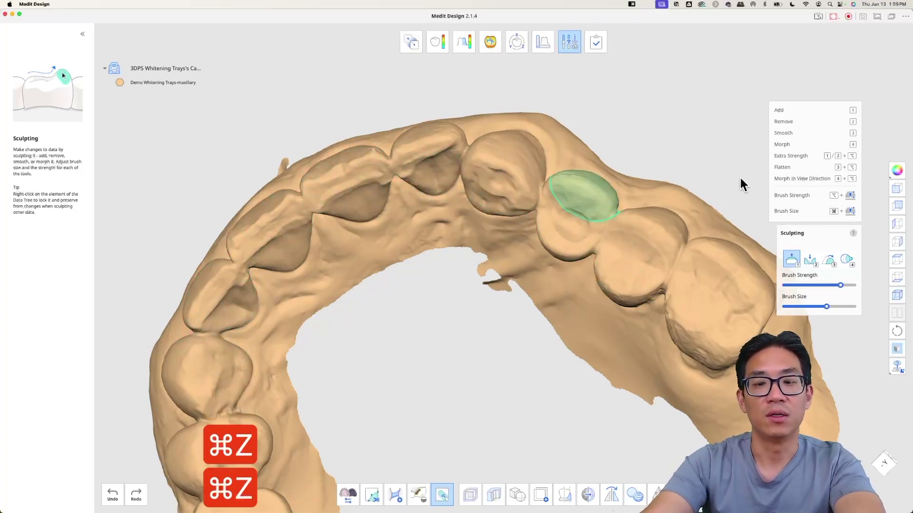
key(super+y)
key(super+y)
key(super+y)
key(super+y)
key(super+y)
key(super+y)
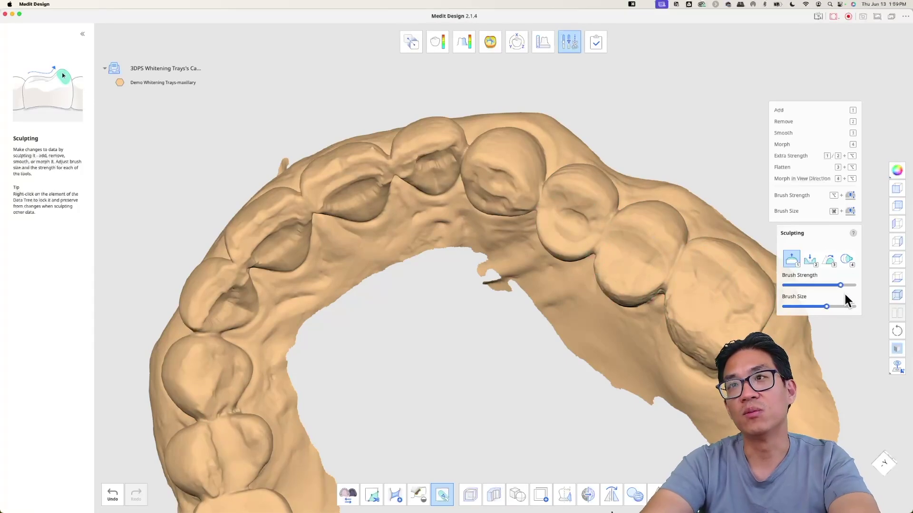
mouse_move(610, 269)
right_down()
mouse_move(286, 267)
mouse_move(422, 250)
mouse_move(637, 157)
mouse_move(549, 196)
mouse_move(519, 279)
right_up()
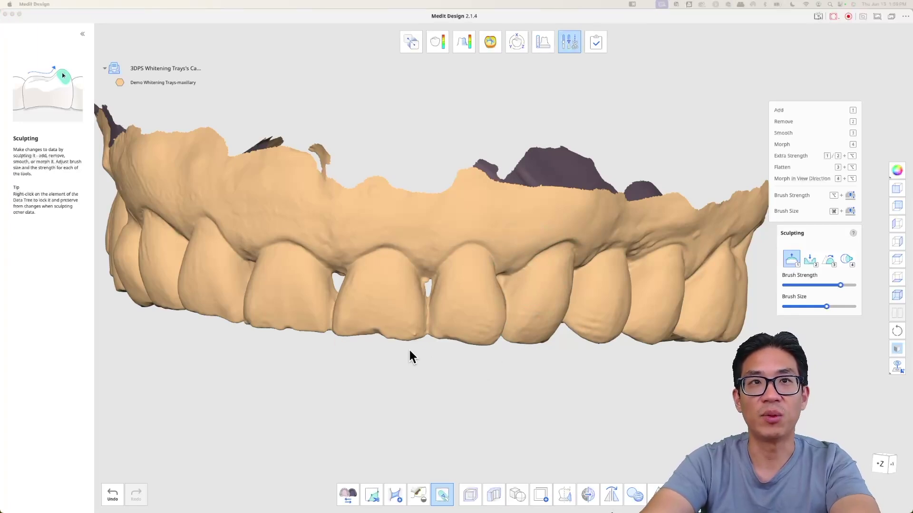
right_drag(409, 348, 479, 336)
right_drag(223, 302, 437, 320)
mouse_move(210, 300)
right_down()
mouse_move(499, 306)
mouse_move(506, 498)
right_up()
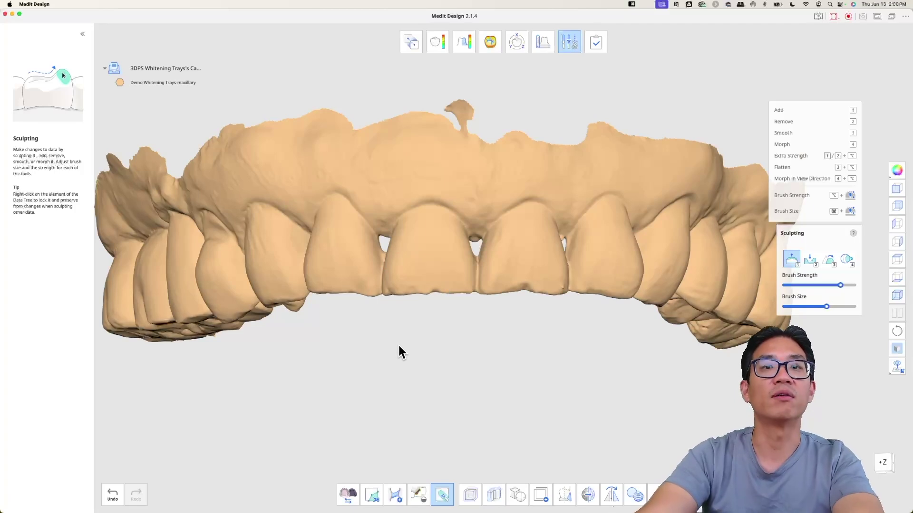
Apply a 0.1 mm Offset to the maxillary scan, then hide the original scan in the data tree
click(467, 489)
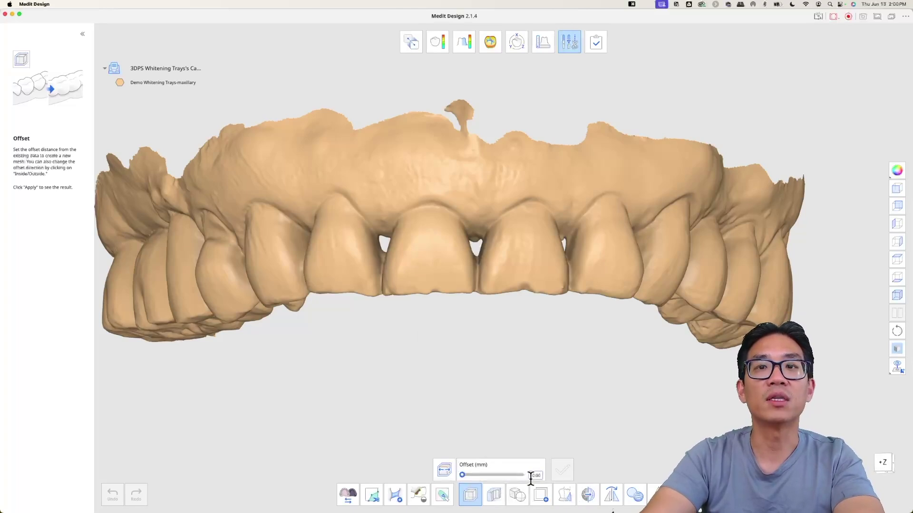
text(0.1)
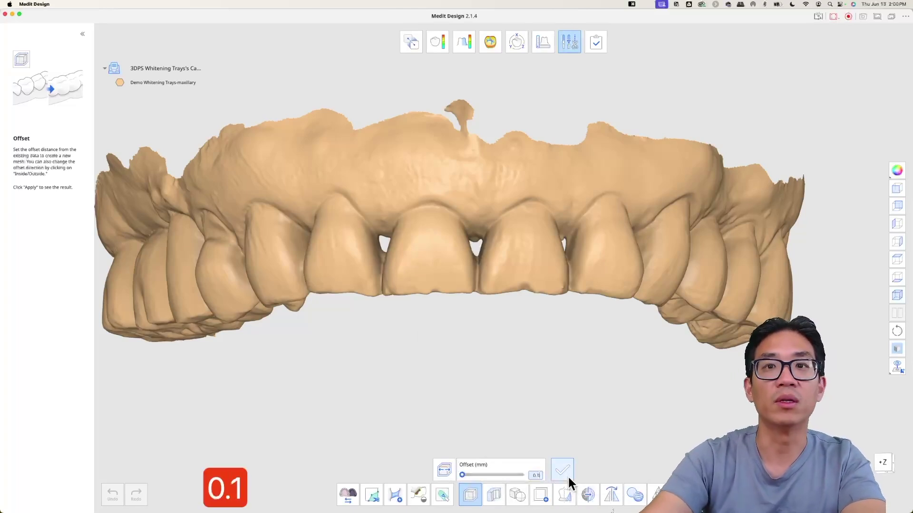
click(561, 471)
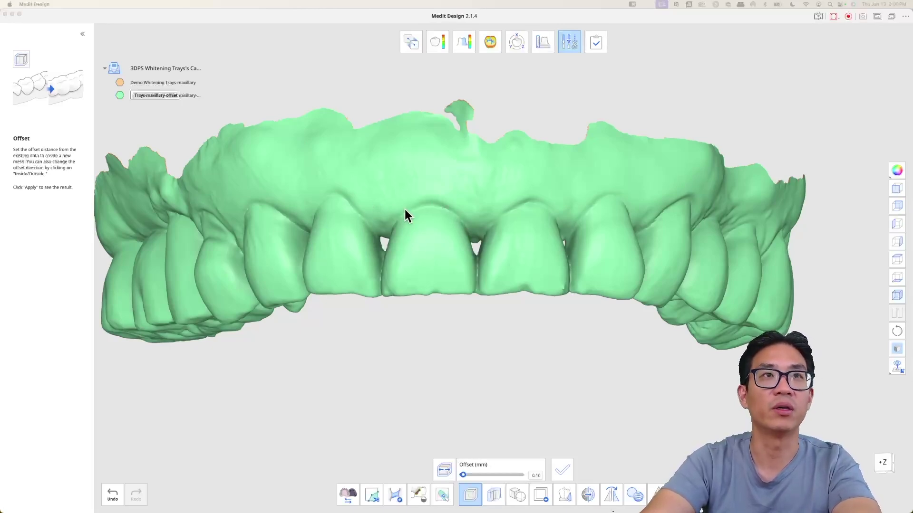
click(120, 82)
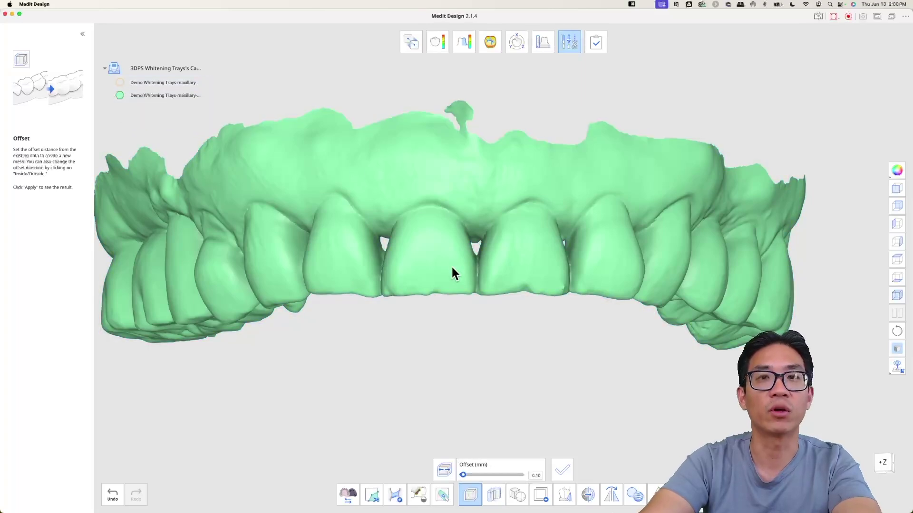
right_drag(461, 228, 479, 147)
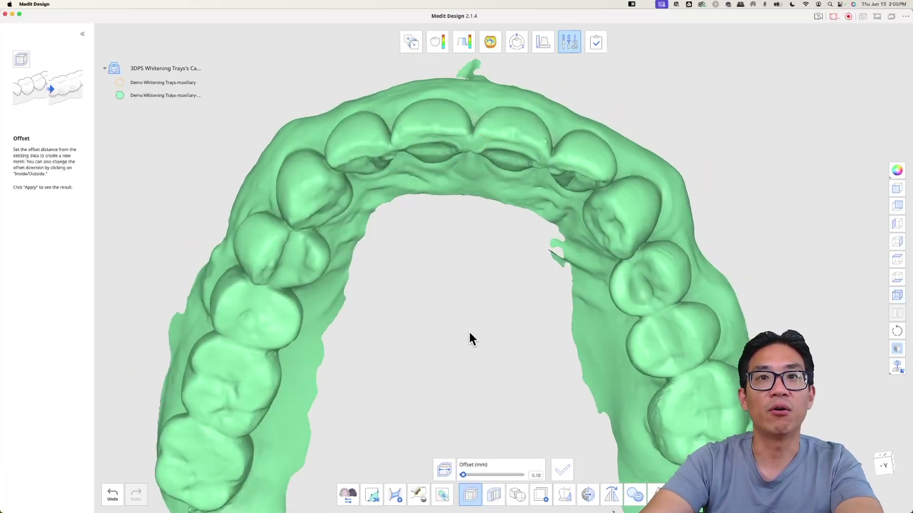
In Duplicate, auto-select all teeth and extend the selection over the rightmost end tooth
click(540, 497)
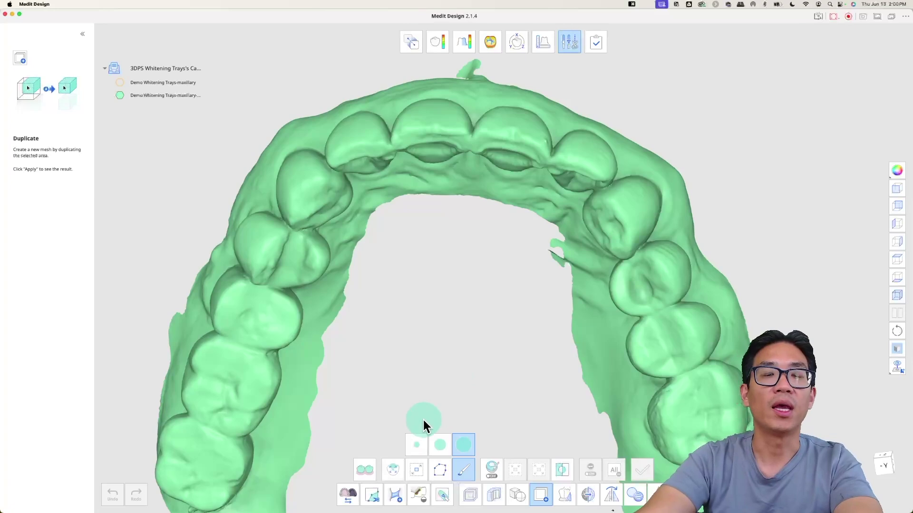
click(361, 467)
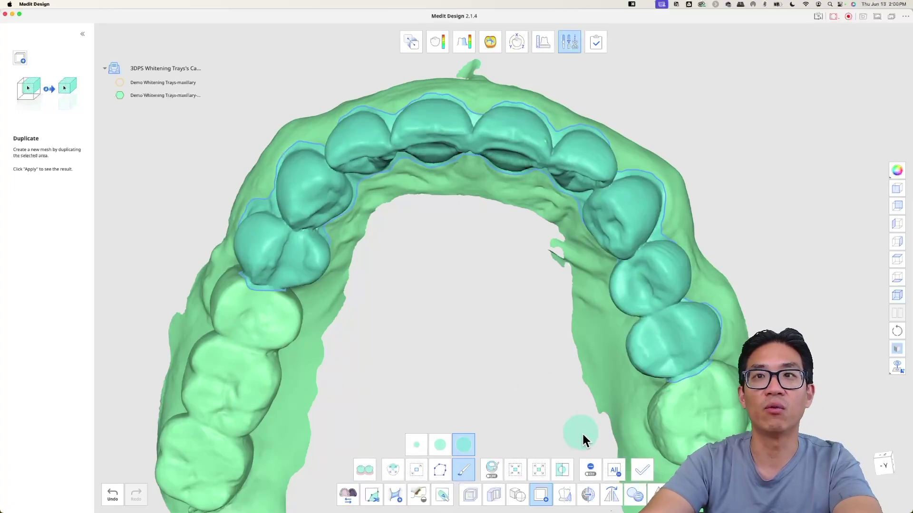
right_drag(603, 396, 661, 323)
mouse_move(660, 323)
mouse_down()
mouse_move(645, 352)
mouse_move(647, 382)
mouse_move(663, 387)
mouse_move(693, 362)
mouse_move(672, 332)
mouse_move(693, 371)
mouse_move(675, 388)
mouse_up()
right_drag(714, 366, 579, 402)
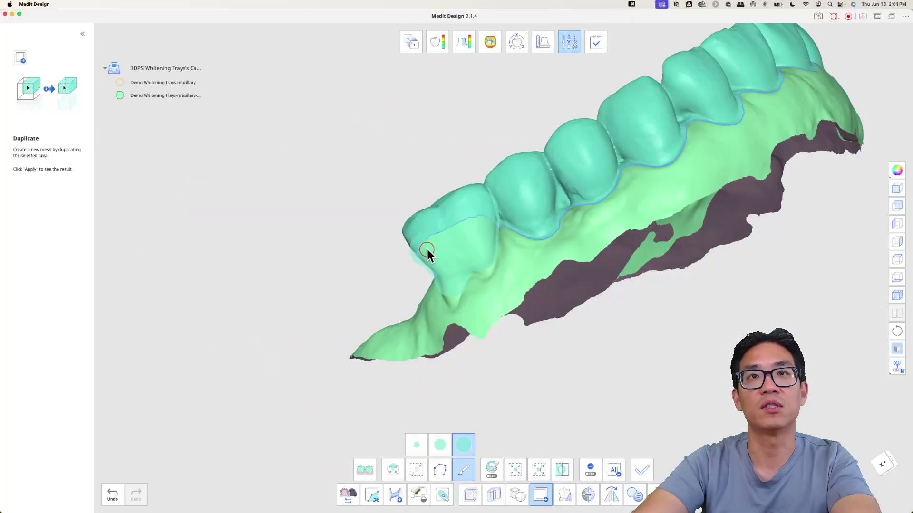
right_drag(428, 253, 530, 261)
mouse_move(529, 255)
mouse_down()
mouse_move(497, 256)
mouse_move(478, 270)
mouse_move(466, 260)
mouse_up()
right_drag(490, 264, 576, 282)
right_drag(201, 170, 118, 163)
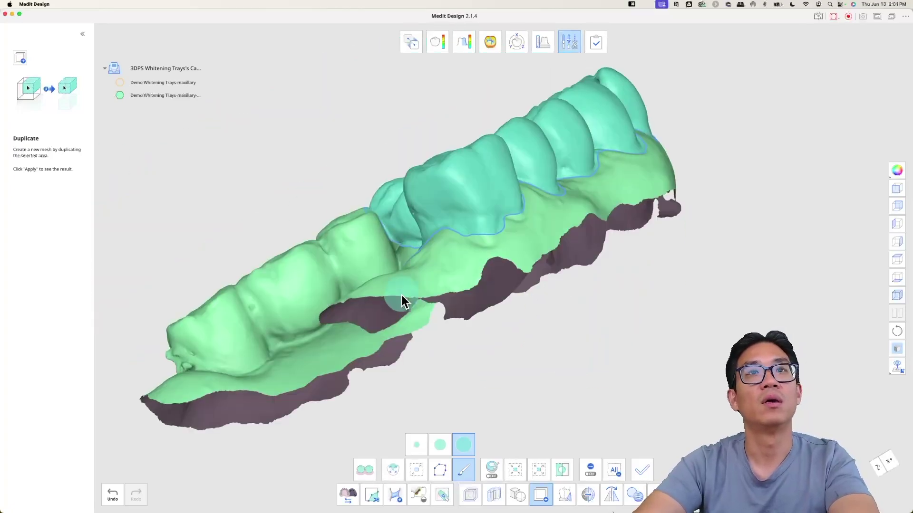
mouse_move(401, 295)
right_down()
mouse_move(434, 341)
mouse_move(463, 329)
mouse_move(433, 383)
right_up()
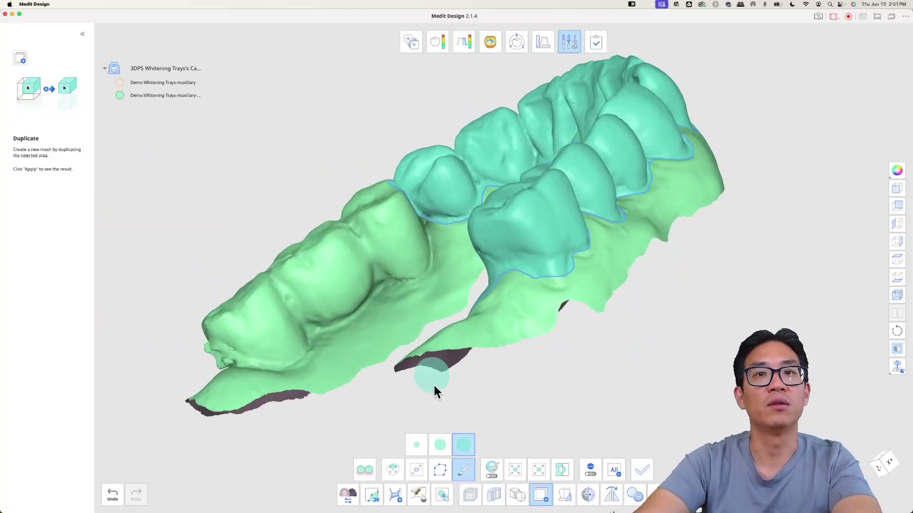
Outline the unselected left teeth with the Polygon tool to add them to the selection
click(439, 470)
click(410, 185)
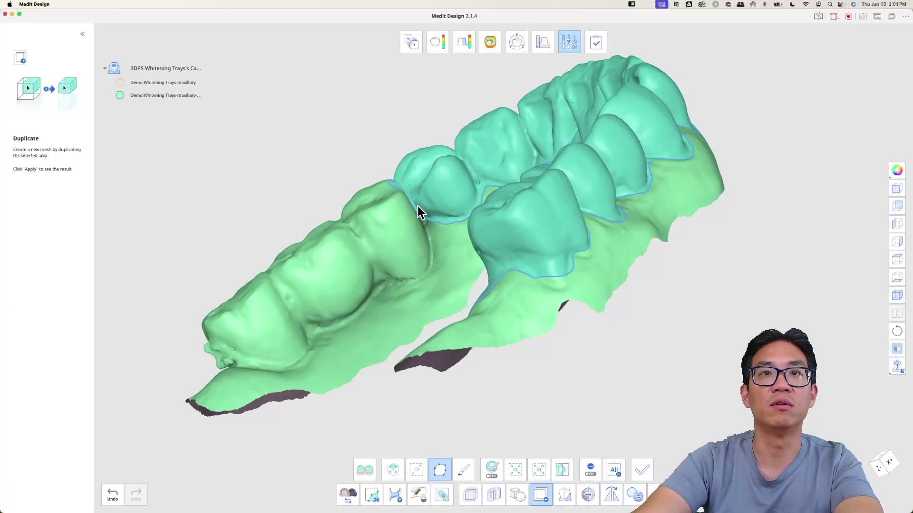
click(429, 232)
click(431, 269)
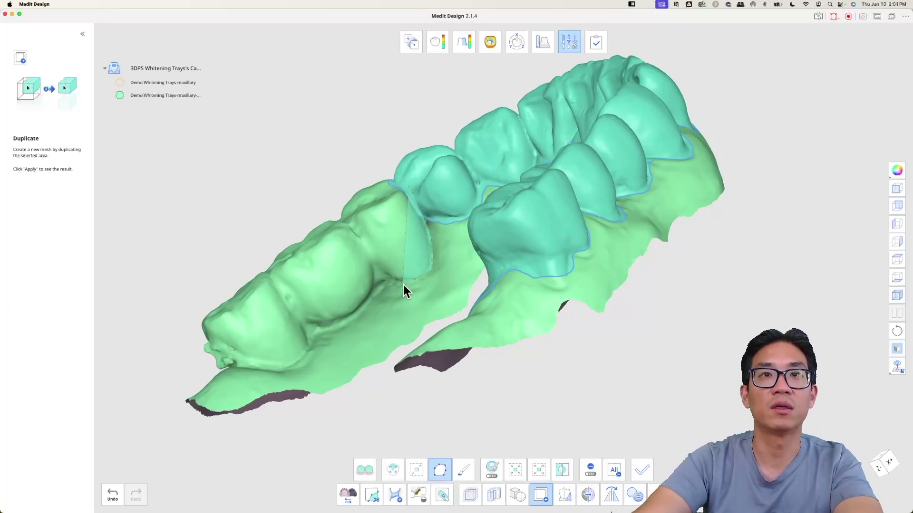
click(381, 284)
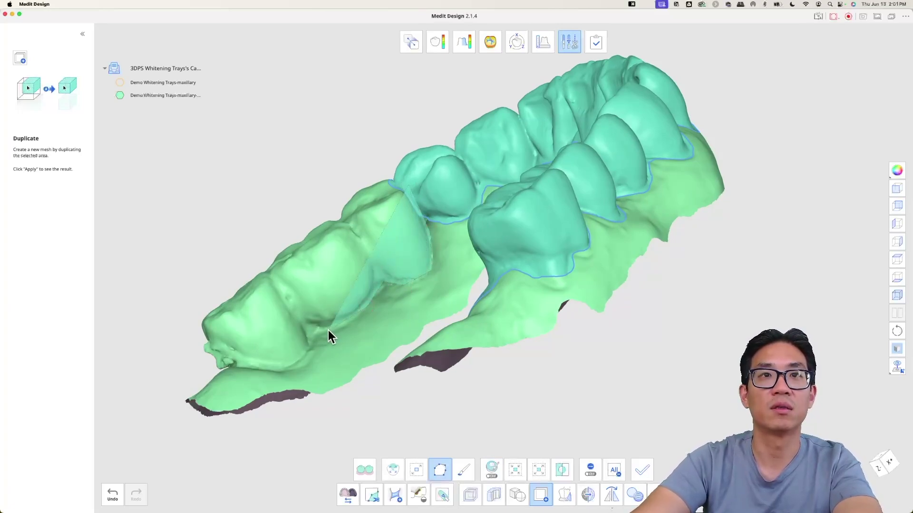
click(312, 331)
click(309, 350)
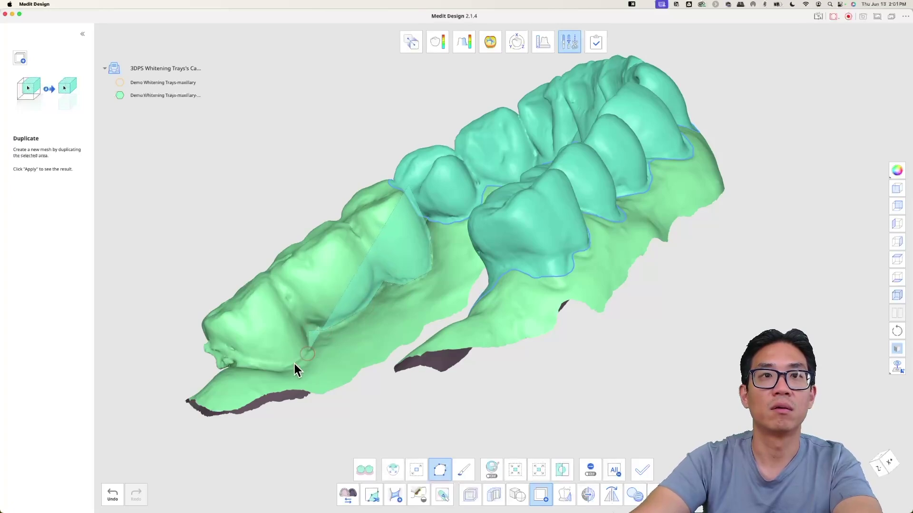
click(287, 366)
click(199, 374)
click(147, 237)
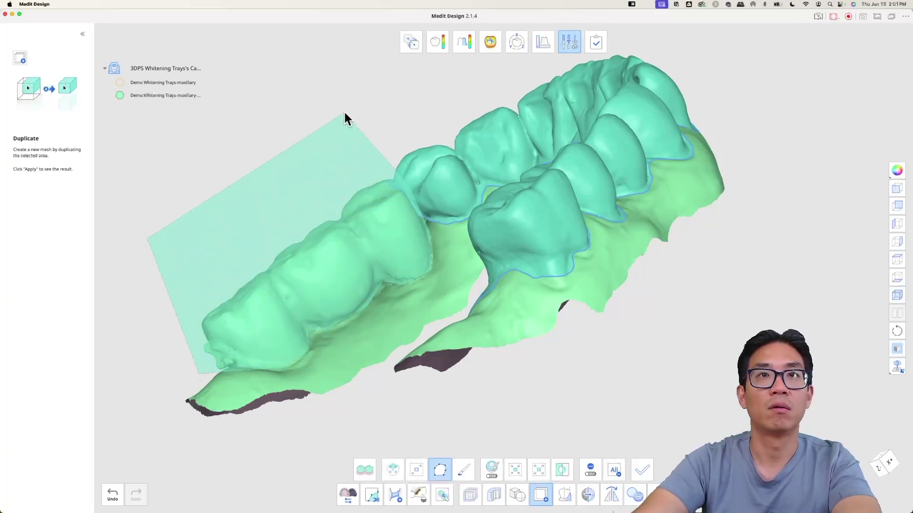
double_click(344, 110)
key(Escape)
Switch to the Brush selection tool and review the whole arch from the front
mouse_move(364, 213)
right_down()
mouse_move(820, 202)
mouse_move(818, 273)
mouse_move(469, 175)
mouse_move(431, 379)
mouse_move(446, 386)
right_up()
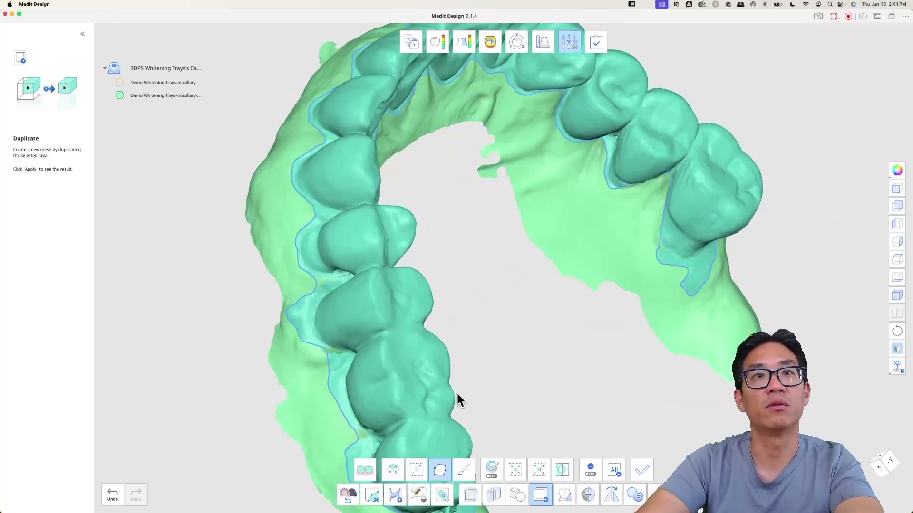
click(463, 471)
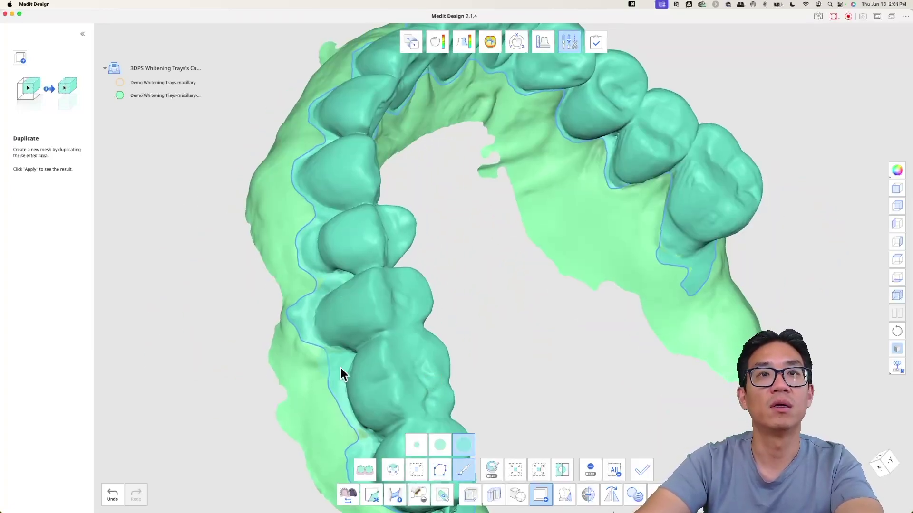
right_drag(342, 373, 613, 355)
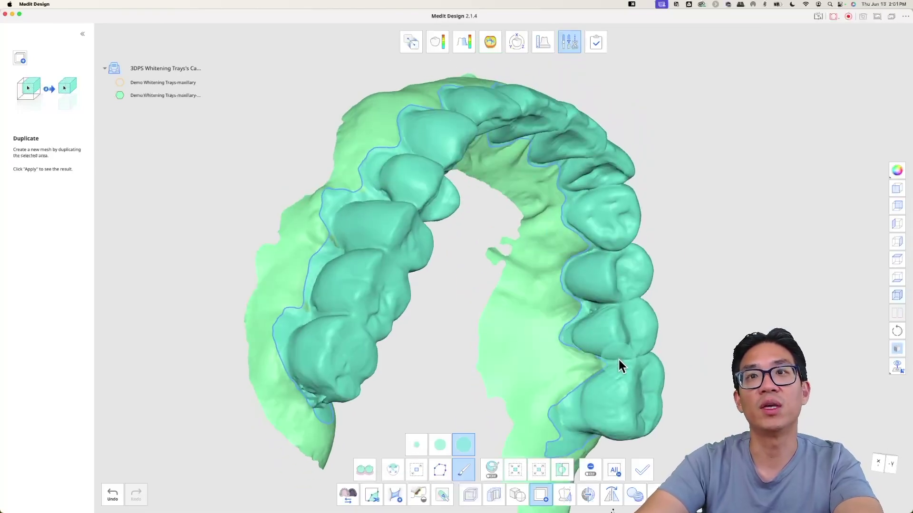
right_drag(602, 306, 436, 202)
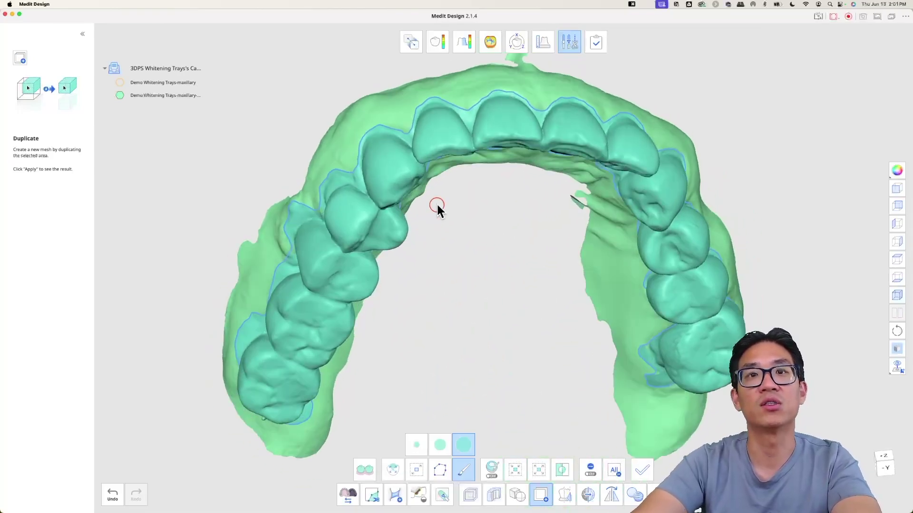
Expand the selection twice, then shrink it three times to follow the gum line, checking from several angles
click(394, 468)
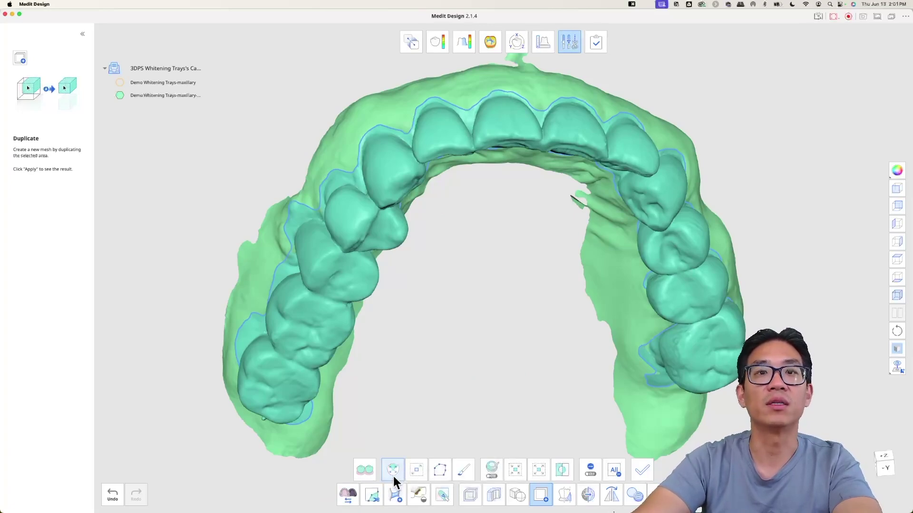
click(537, 470)
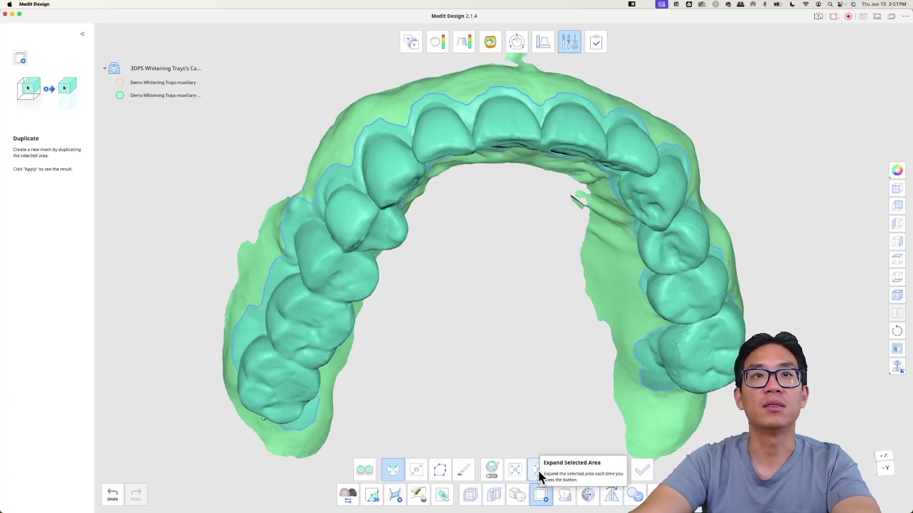
click(537, 469)
click(519, 470)
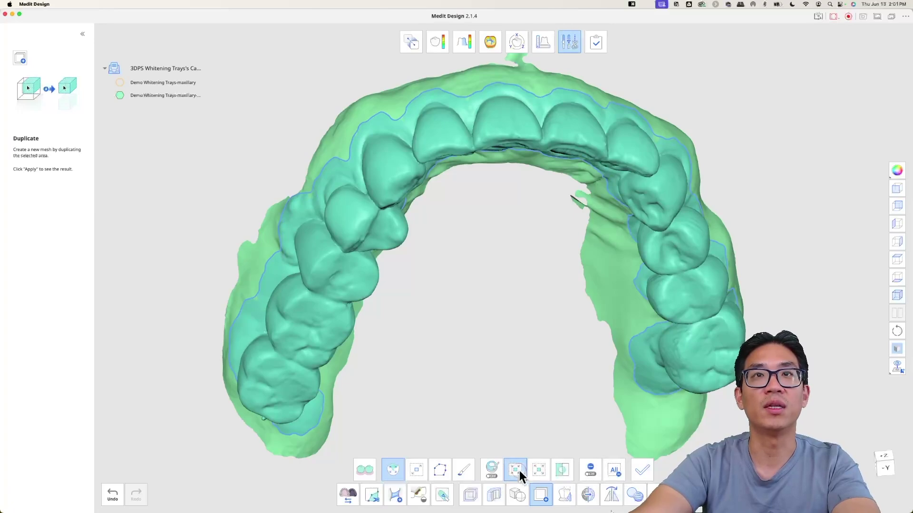
click(519, 471)
click(519, 471)
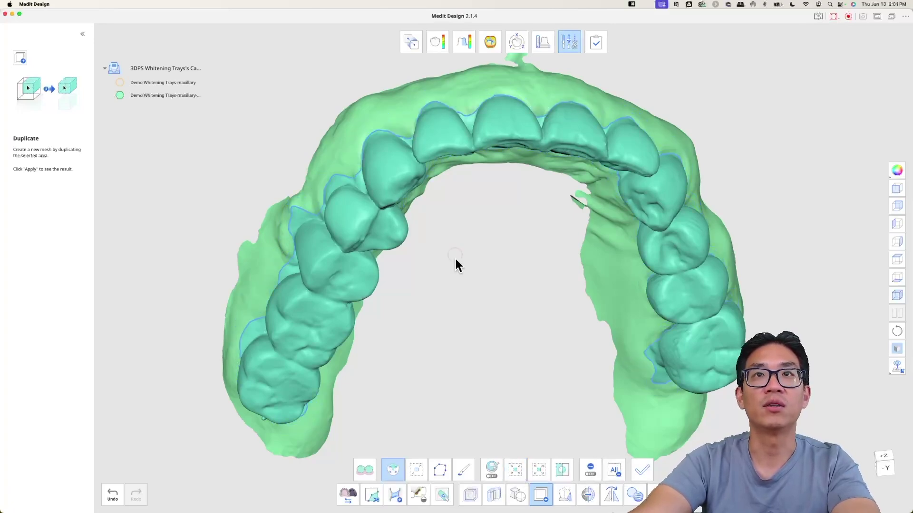
right_drag(454, 256, 477, 143)
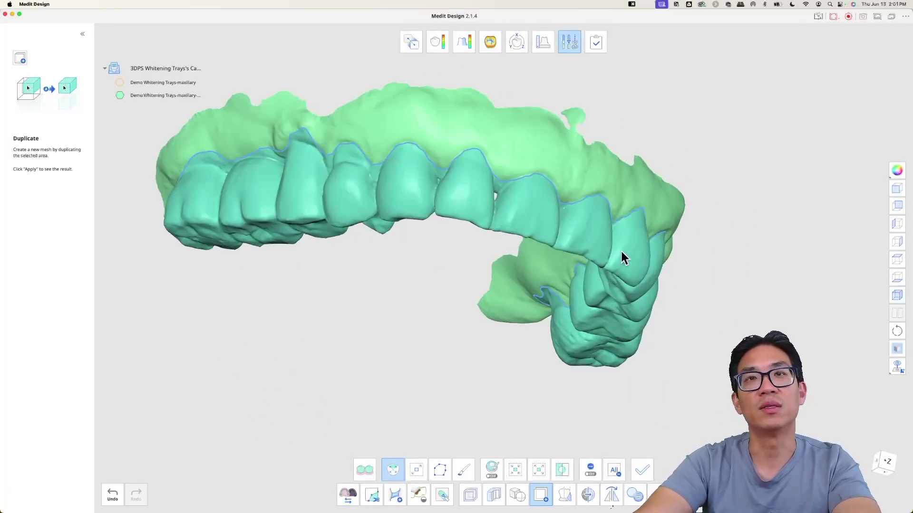
right_drag(622, 255, 382, 165)
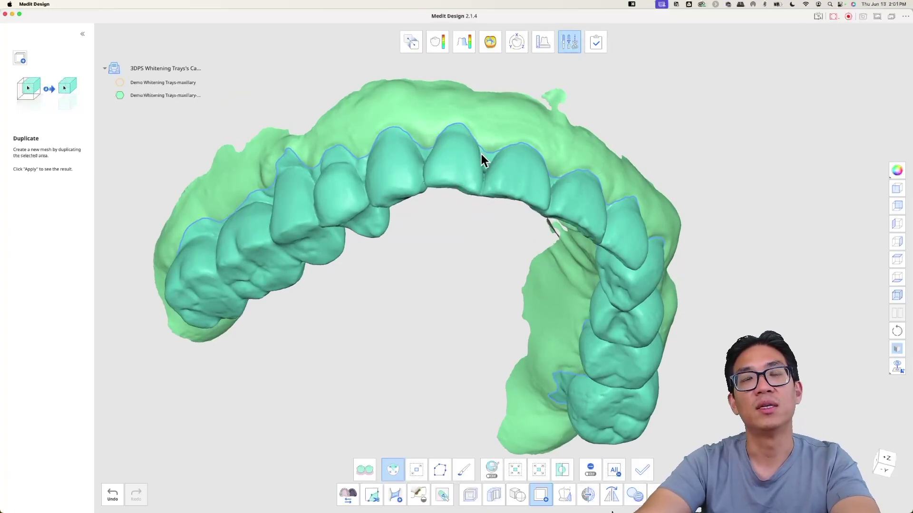
right_drag(213, 152, 457, 310)
right_drag(448, 346, 516, 209)
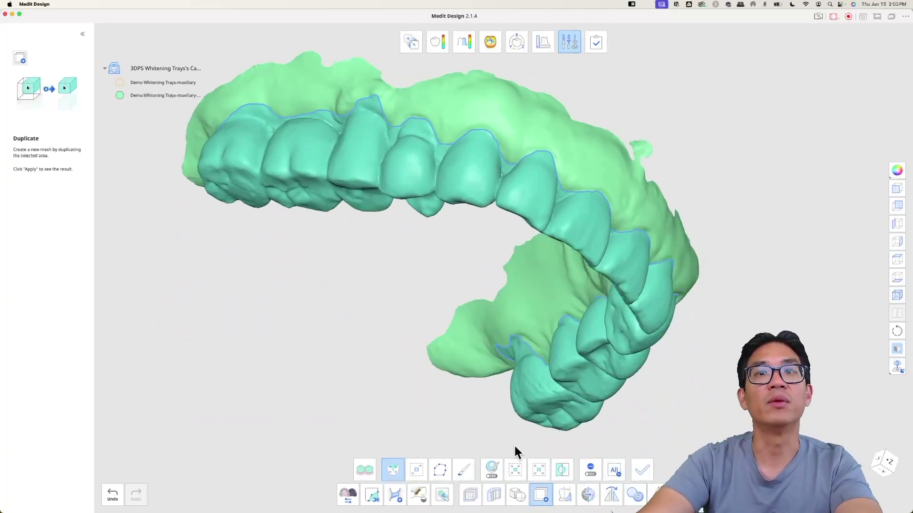
Brush-deselect the gum below the right rear molar and behind the left molar
click(594, 476)
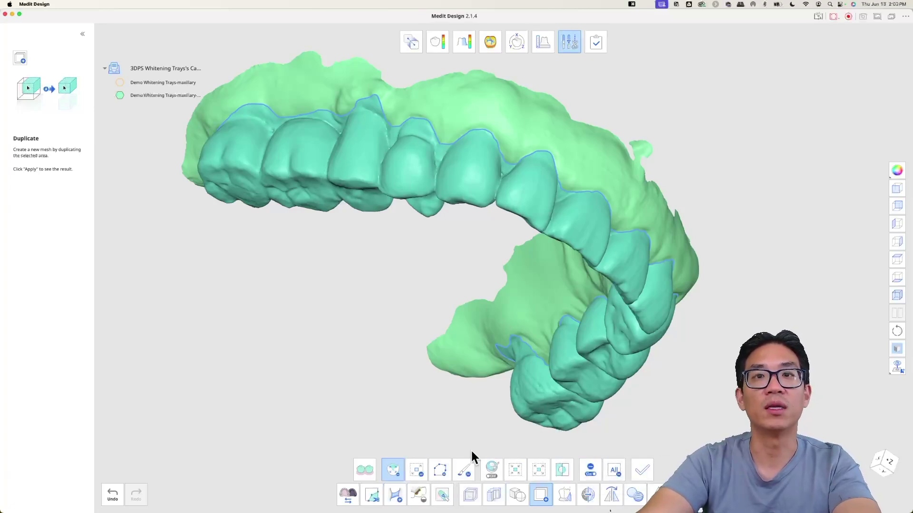
click(466, 471)
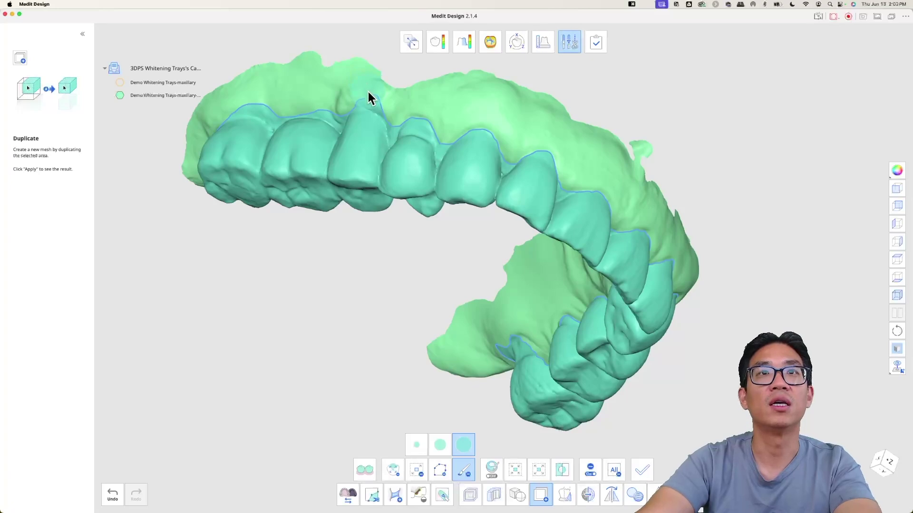
mouse_move(346, 90)
right_down()
mouse_move(466, 92)
mouse_move(495, 176)
mouse_move(505, 116)
mouse_move(544, 170)
mouse_move(444, 100)
right_up()
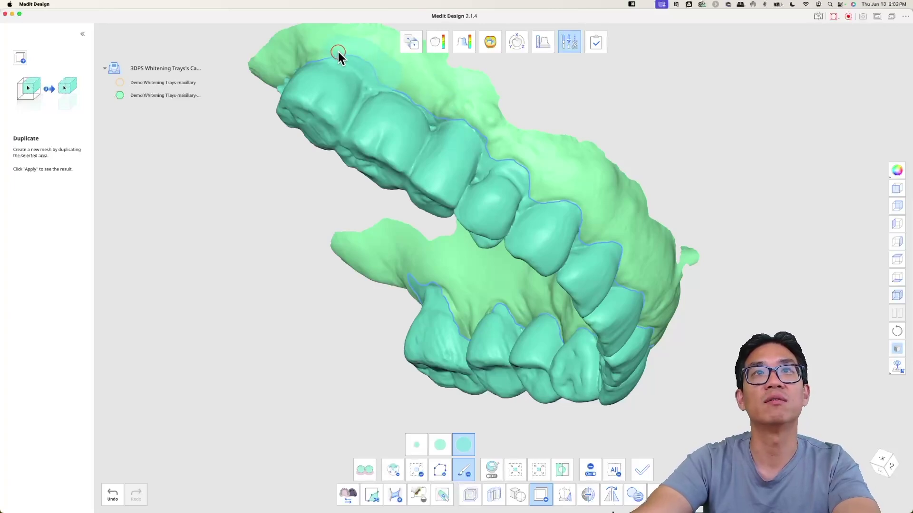
right_drag(363, 84, 749, 253)
right_drag(493, 402, 712, 277)
right_drag(683, 318, 693, 343)
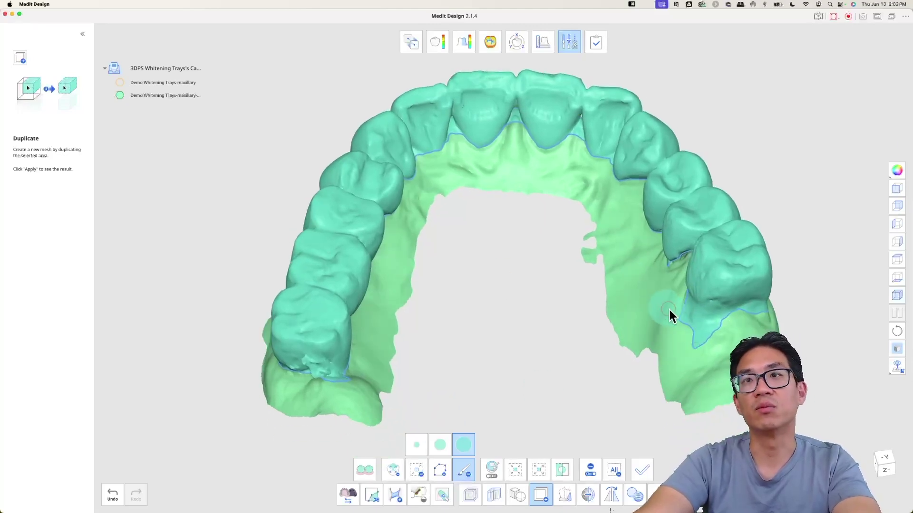
drag(670, 310, 718, 345)
mouse_move(719, 345)
right_down()
mouse_move(655, 313)
mouse_move(706, 258)
right_up()
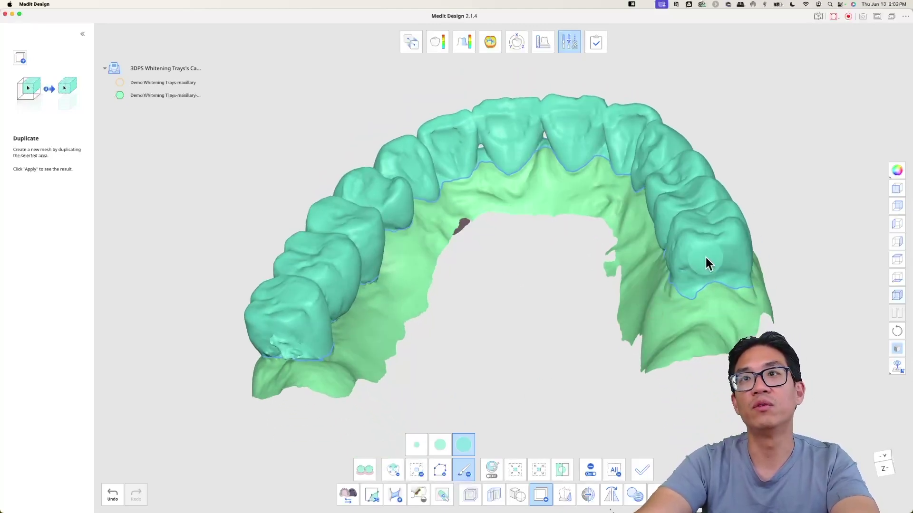
mouse_move(733, 284)
mouse_down()
mouse_move(721, 265)
mouse_move(734, 279)
mouse_move(727, 294)
mouse_up()
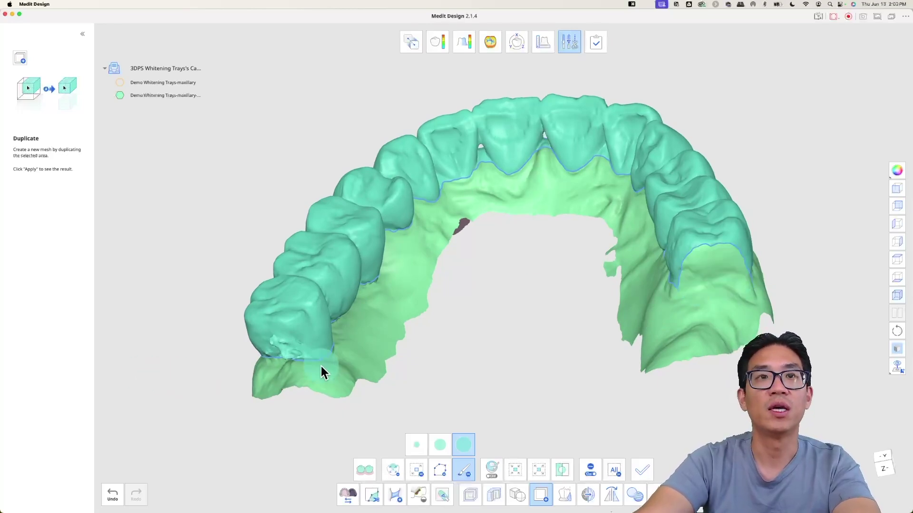
mouse_move(294, 332)
mouse_down()
mouse_move(268, 344)
mouse_move(315, 364)
mouse_up()
right_drag(317, 389, 343, 382)
mouse_move(309, 350)
right_down()
mouse_move(343, 365)
mouse_move(312, 395)
mouse_move(336, 381)
right_up()
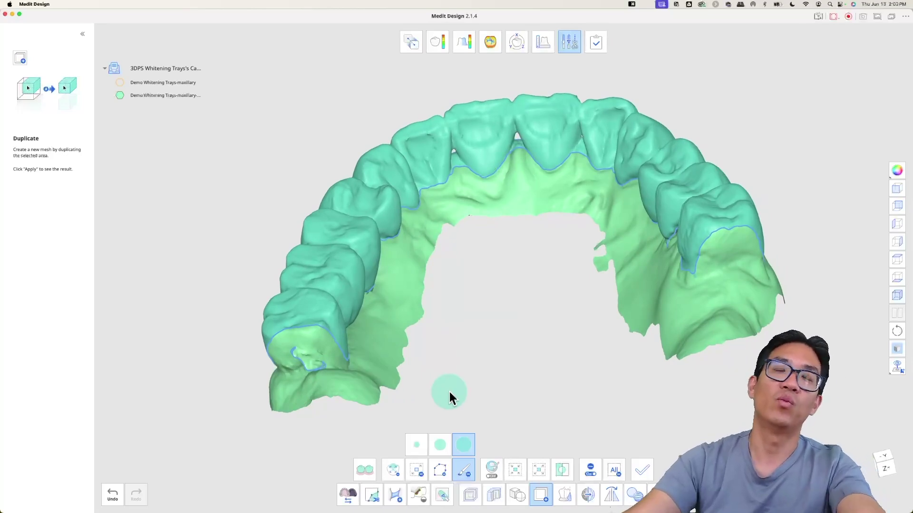
right_drag(373, 376, 529, 305)
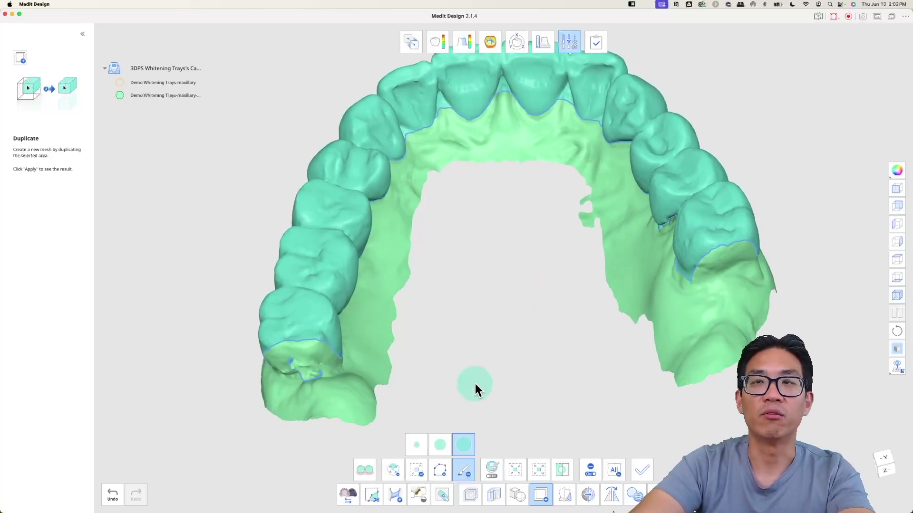
right_drag(475, 384, 597, 334)
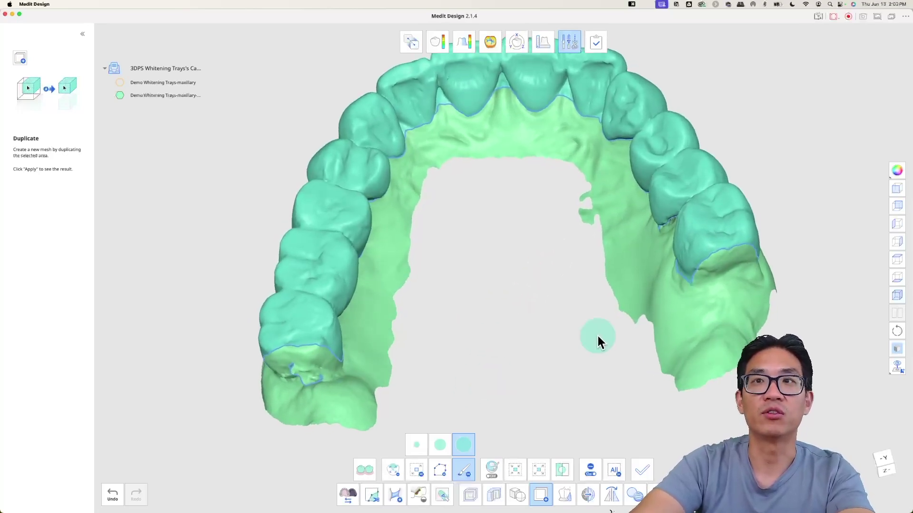
Polyline-deselect a patch behind the left molar, inspect from below, then undo it with Cmd+Z
click(440, 470)
mouse_move(349, 389)
right_down()
mouse_move(460, 318)
mouse_move(437, 333)
right_up()
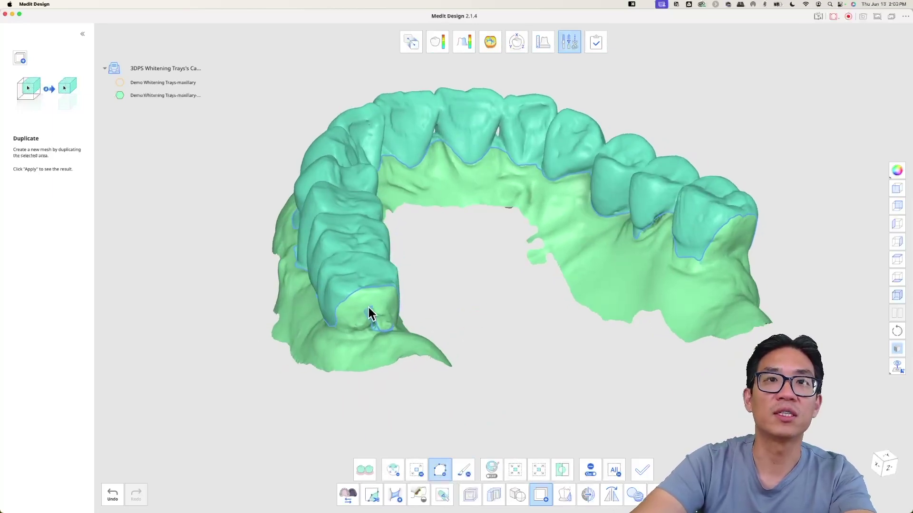
right_drag(401, 400, 359, 355)
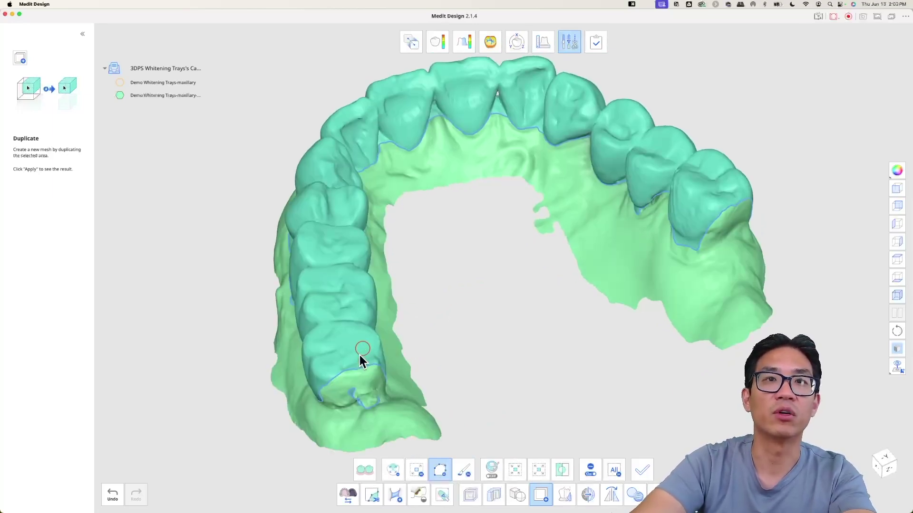
click(357, 386)
click(334, 398)
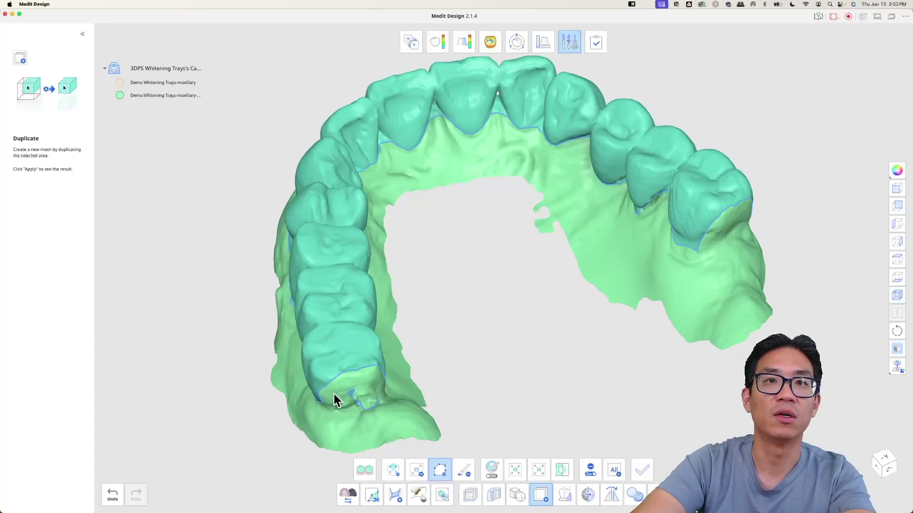
click(344, 424)
double_click(410, 401)
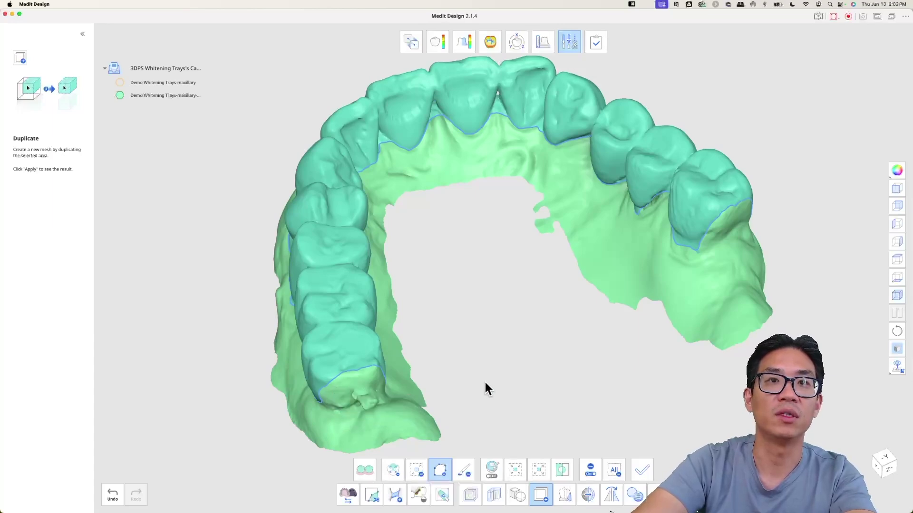
right_drag(484, 382, 432, 190)
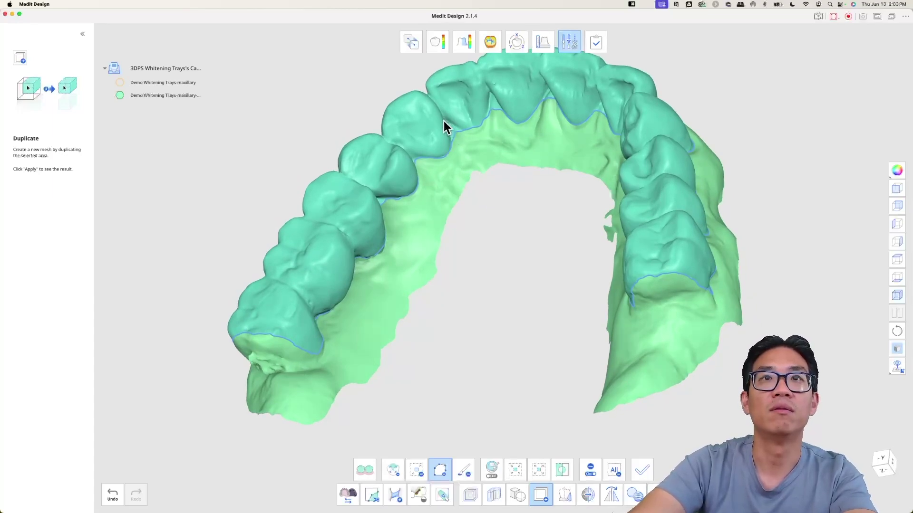
right_drag(445, 122, 492, 157)
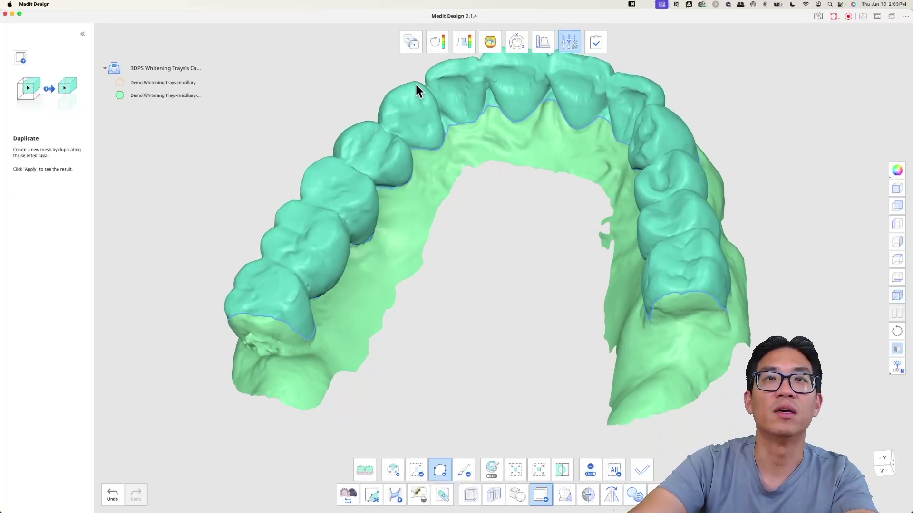
right_drag(416, 87, 289, 225)
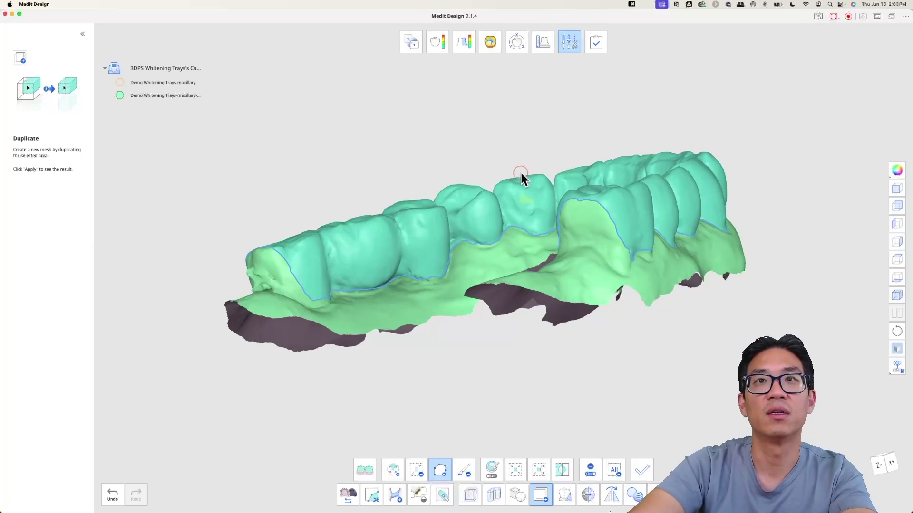
right_drag(521, 179, 632, 328)
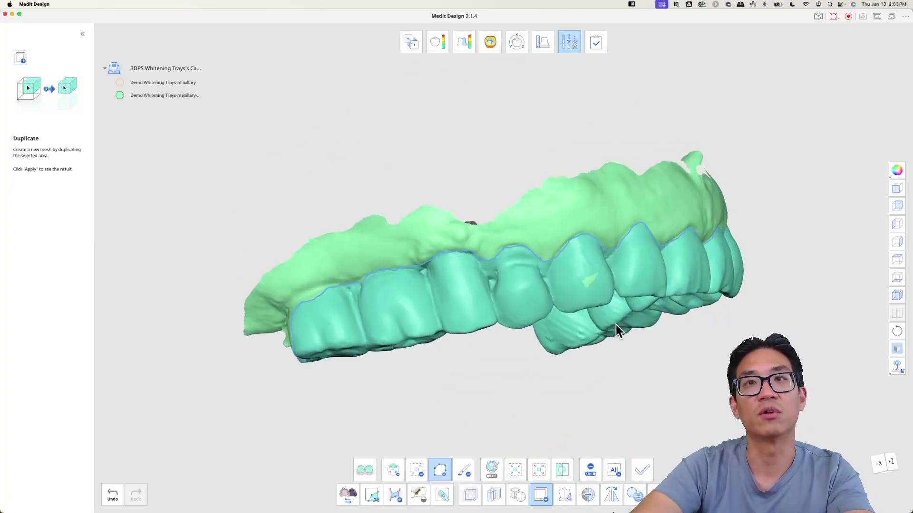
key(super+z)
right_drag(581, 401, 536, 387)
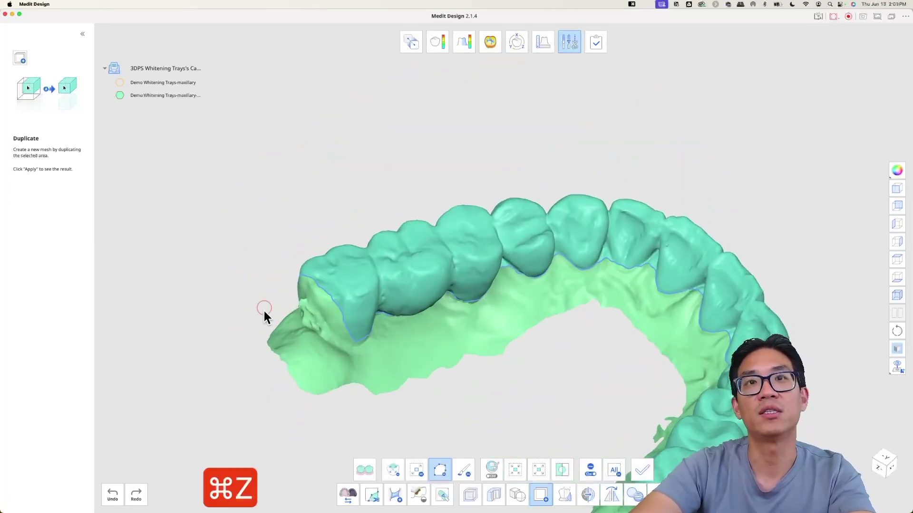
right_drag(264, 309, 235, 360)
right_drag(744, 292, 760, 306)
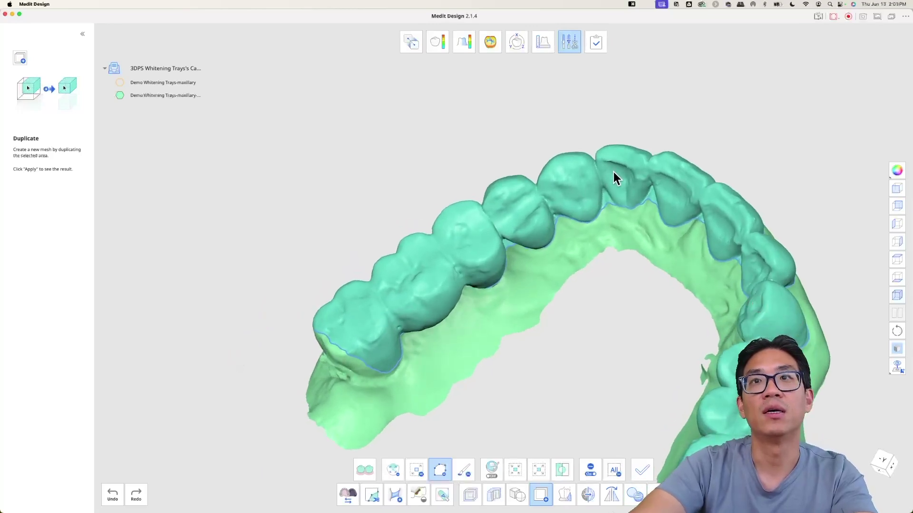
Outline and deselect the palatal gum strip along the first side's tooth edges
click(607, 186)
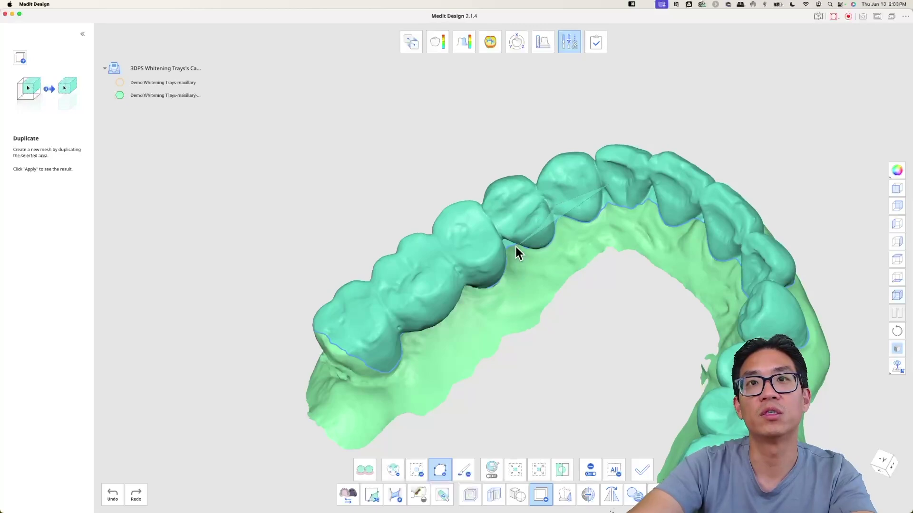
click(492, 267)
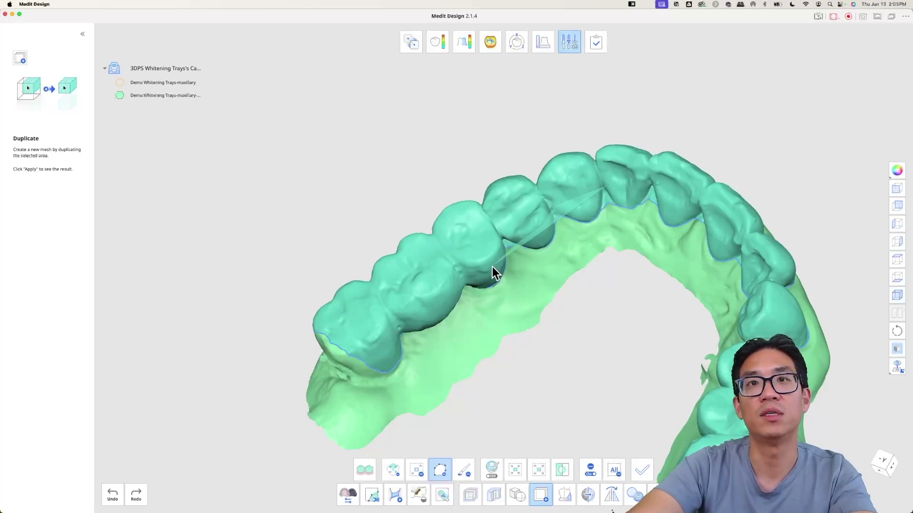
click(458, 283)
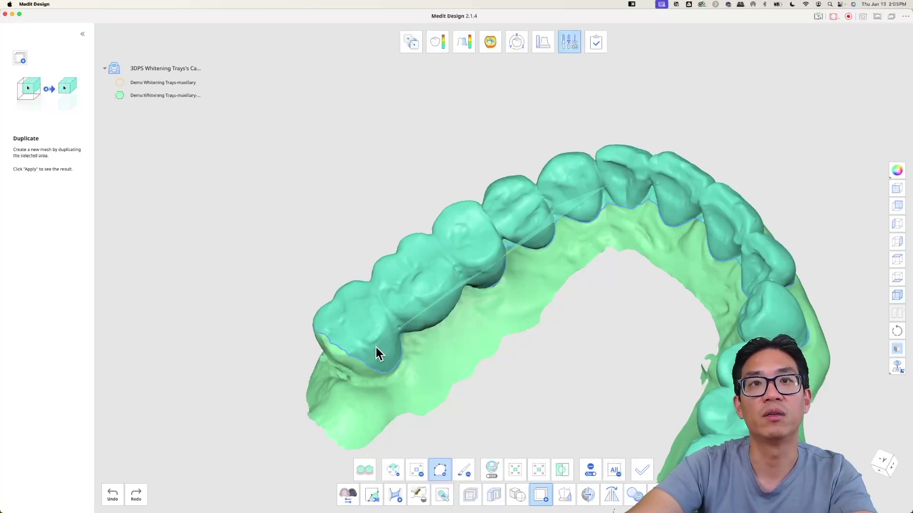
click(352, 374)
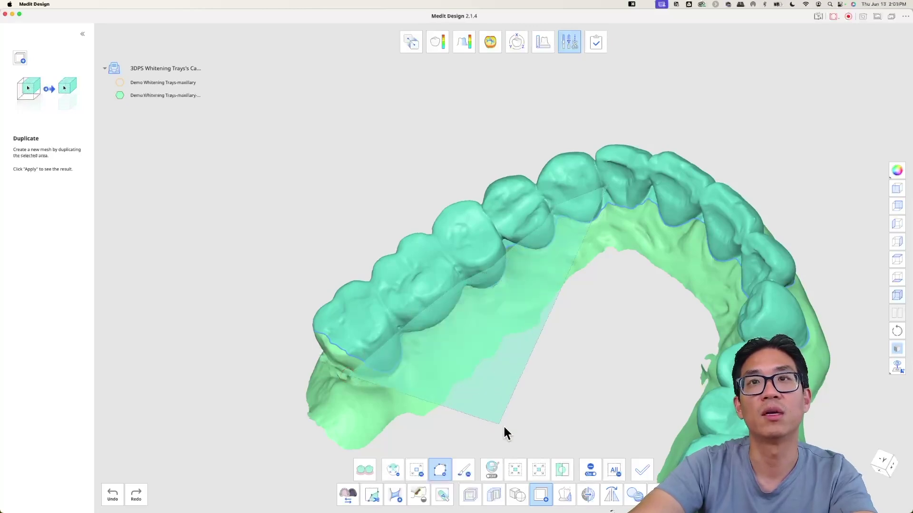
double_click(637, 340)
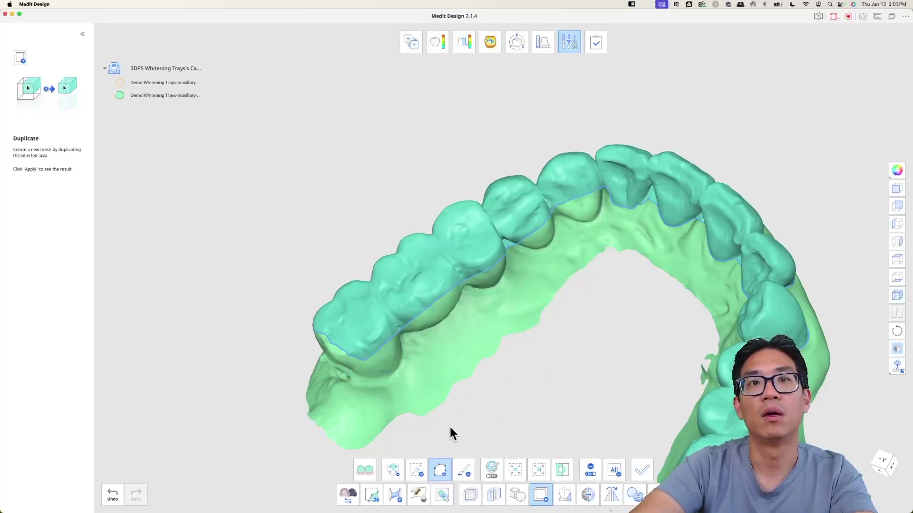
right_drag(449, 425, 688, 403)
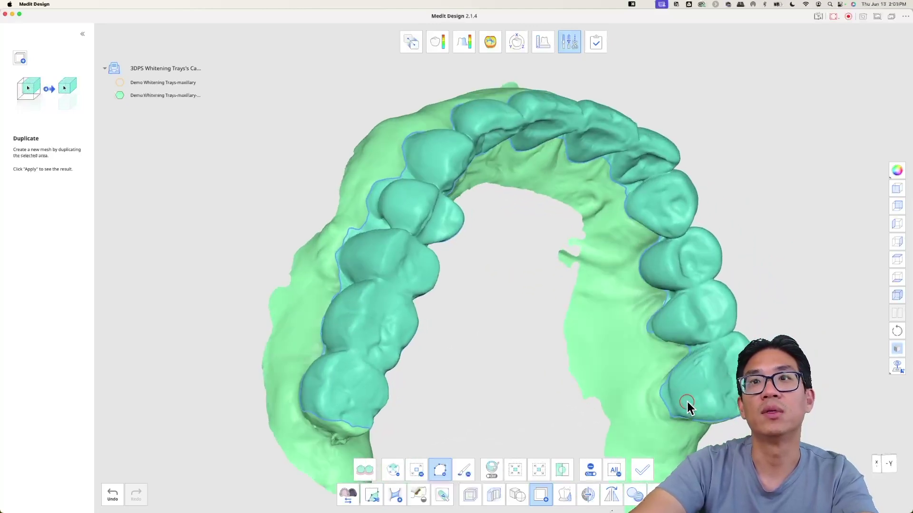
Outline and deselect the palatal gum strip on the opposite side of the arch
click(638, 193)
click(663, 272)
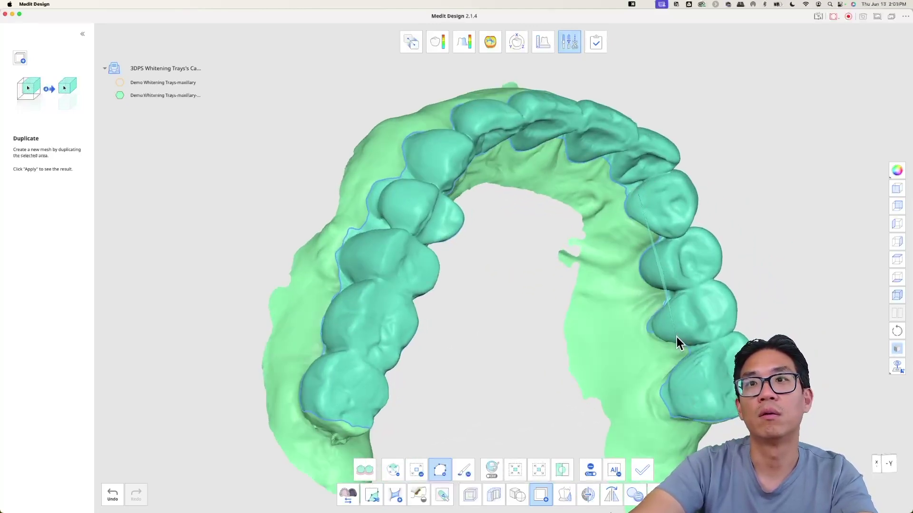
click(702, 421)
click(640, 441)
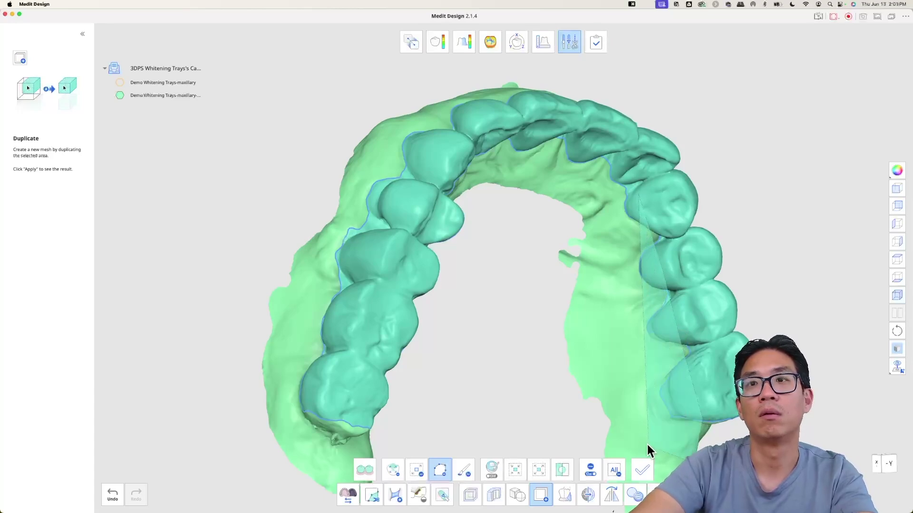
double_click(571, 204)
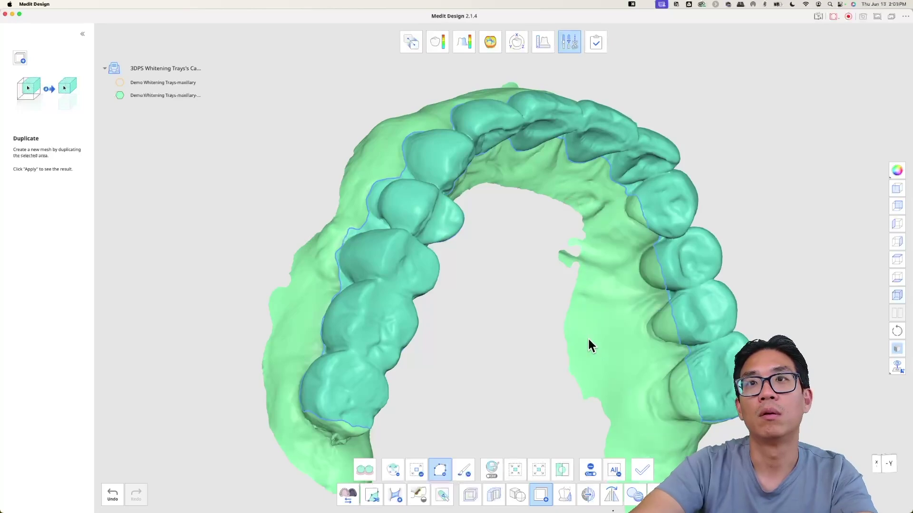
right_drag(587, 338, 551, 288)
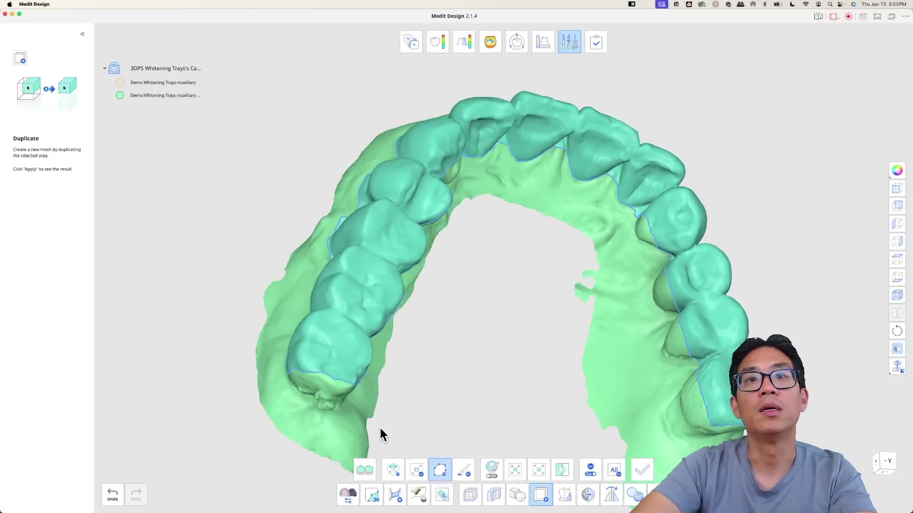
Switch to Brush Deselection and orbit the arch to inspect the selection edge at the front teeth
click(464, 470)
mouse_move(442, 404)
right_down()
mouse_move(393, 218)
mouse_move(454, 244)
mouse_move(414, 250)
mouse_move(434, 257)
right_up()
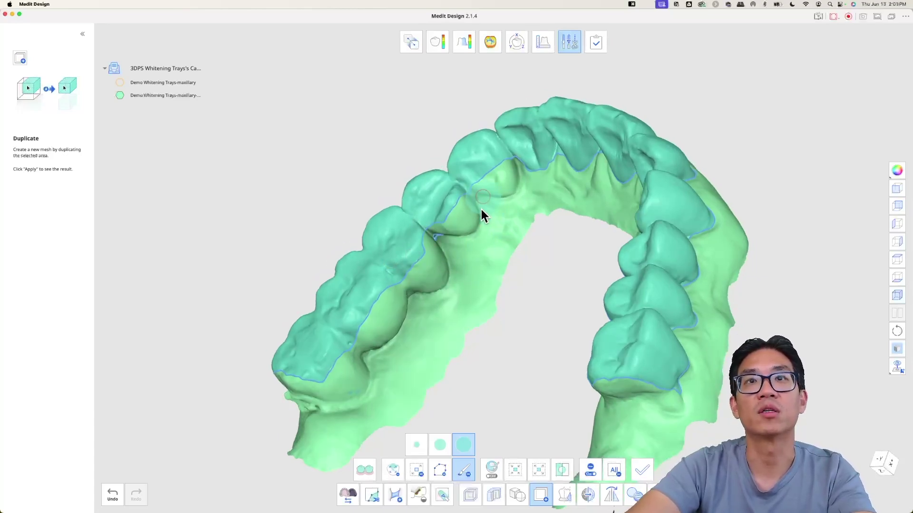
right_drag(482, 216, 739, 320)
right_drag(521, 439, 640, 346)
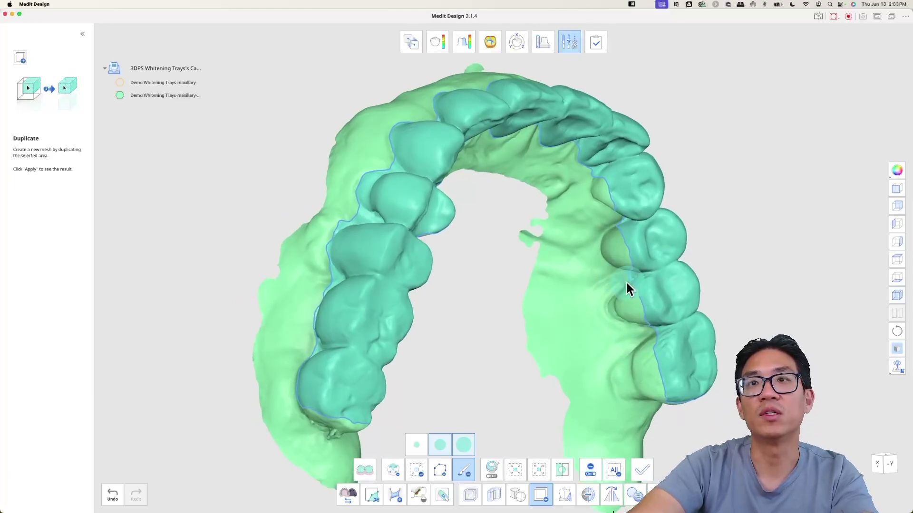
right_drag(609, 287, 624, 240)
right_drag(620, 322, 605, 318)
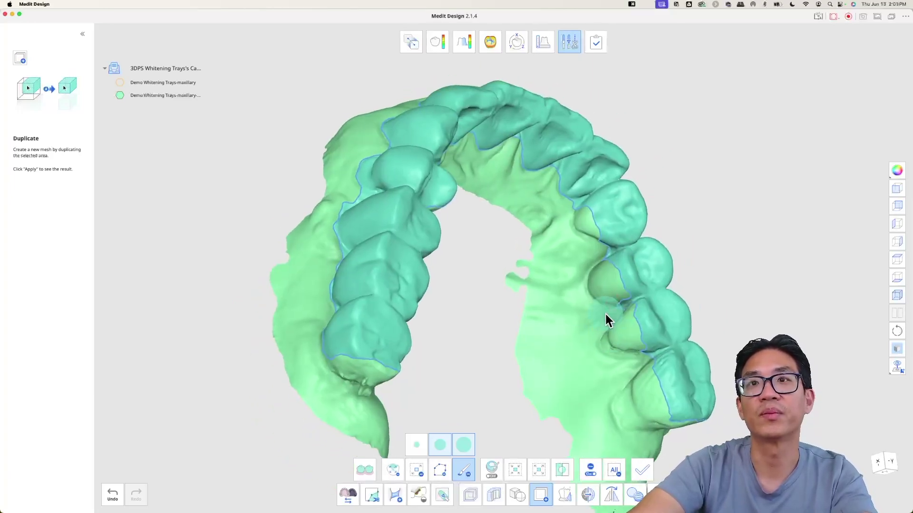
right_drag(587, 253, 581, 409)
Flatten the edge below the left lateral incisor and deselect the gum between the central incisors
scroll(483, 235, up, 3)
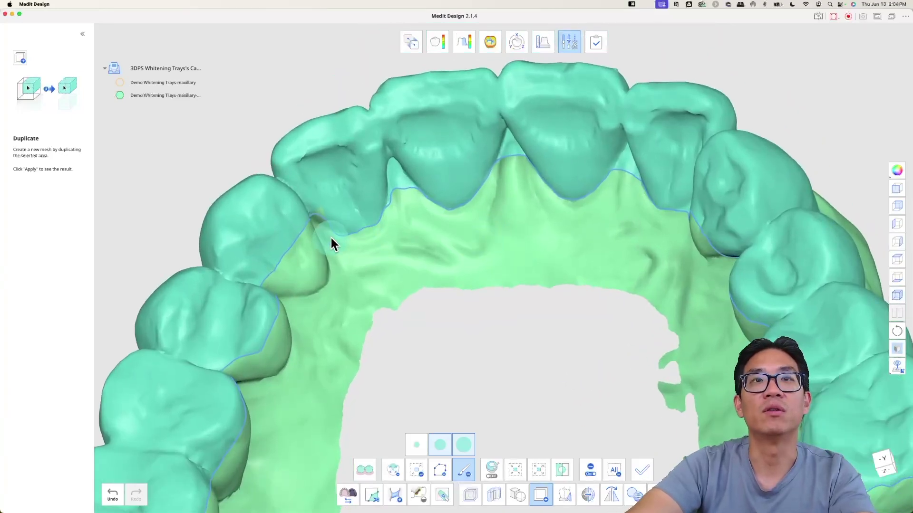
drag(331, 237, 479, 187)
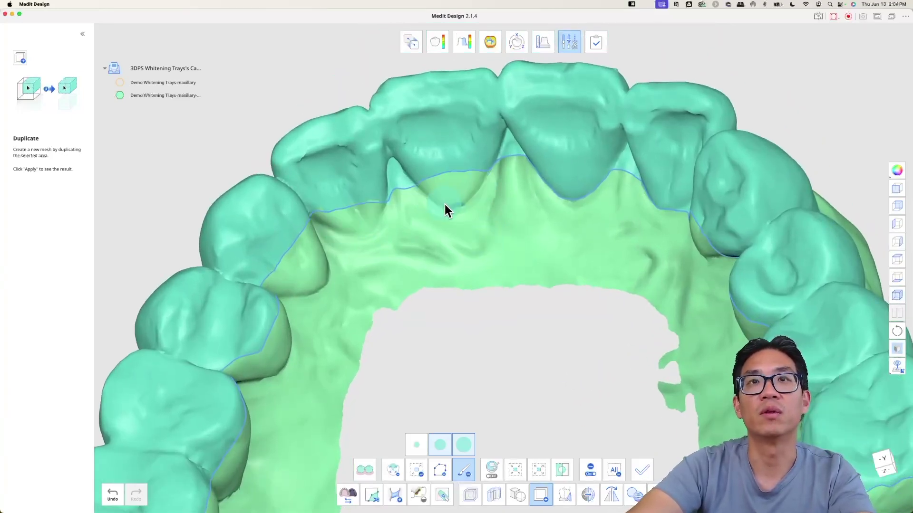
right_drag(445, 204, 547, 198)
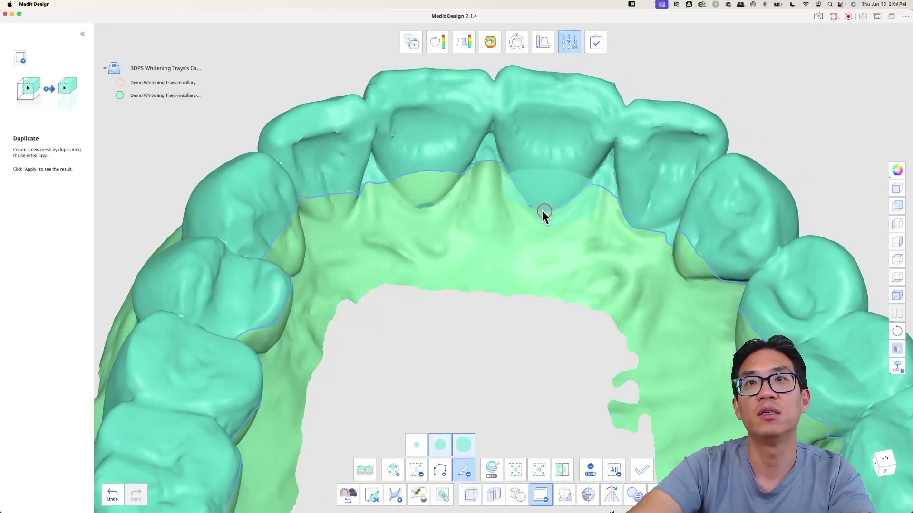
click(543, 211)
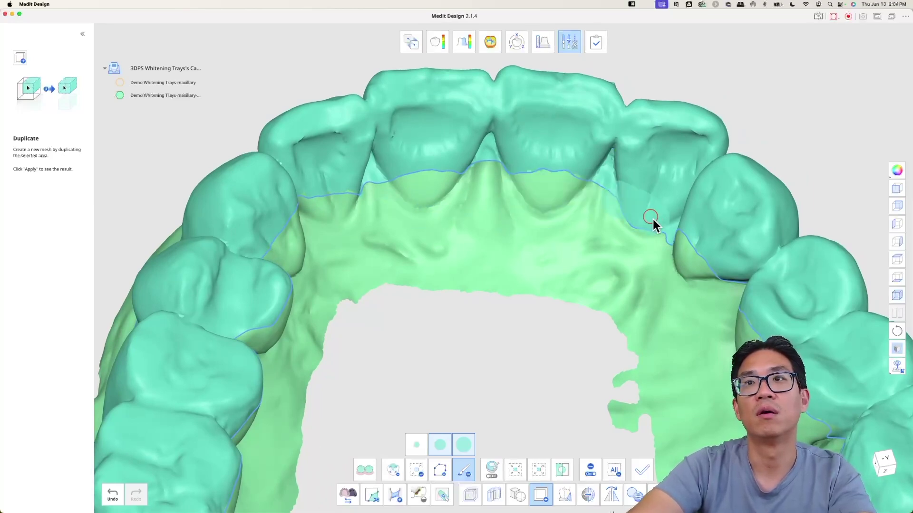
right_drag(662, 253, 265, 306)
From a frontal tilted view, reshape the teal selection edge near the tooth gap
right_drag(224, 255, 377, 217)
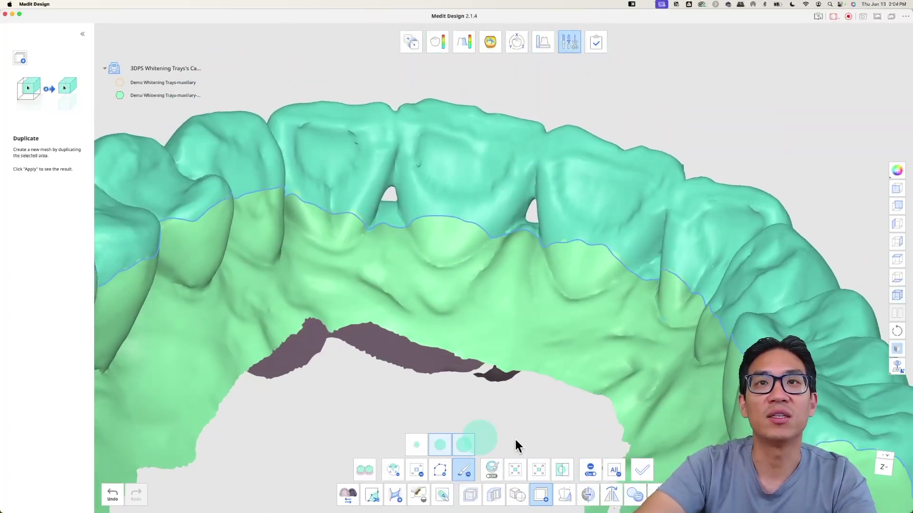
right_drag(518, 447, 579, 394)
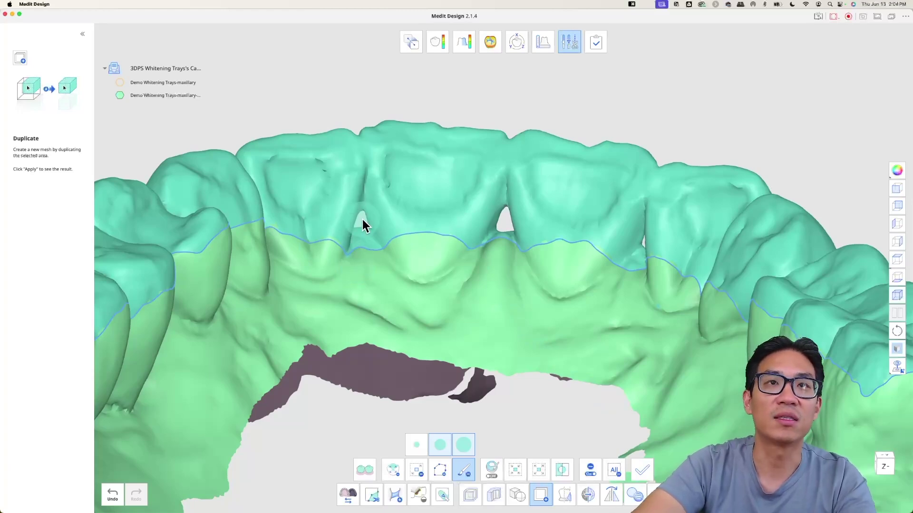
right_drag(363, 220, 355, 276)
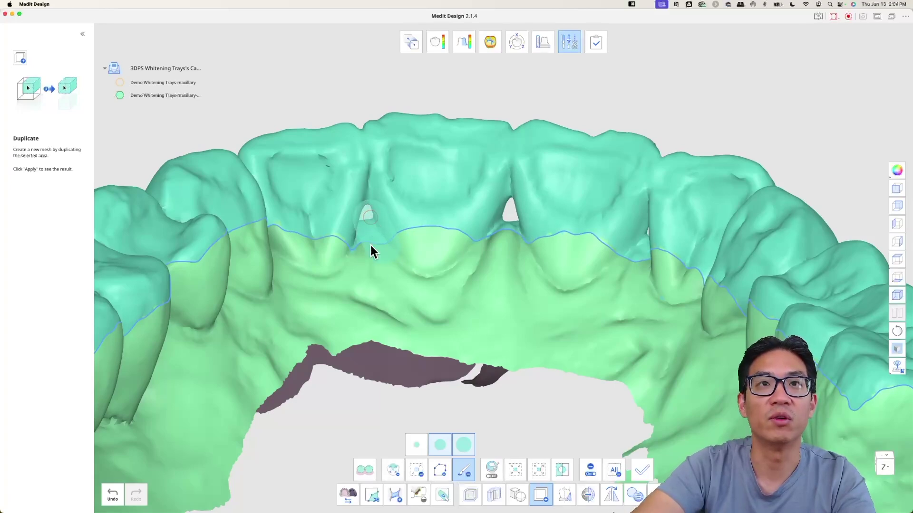
mouse_move(370, 245)
right_down()
mouse_move(357, 264)
mouse_move(366, 258)
right_up()
drag(370, 232, 381, 227)
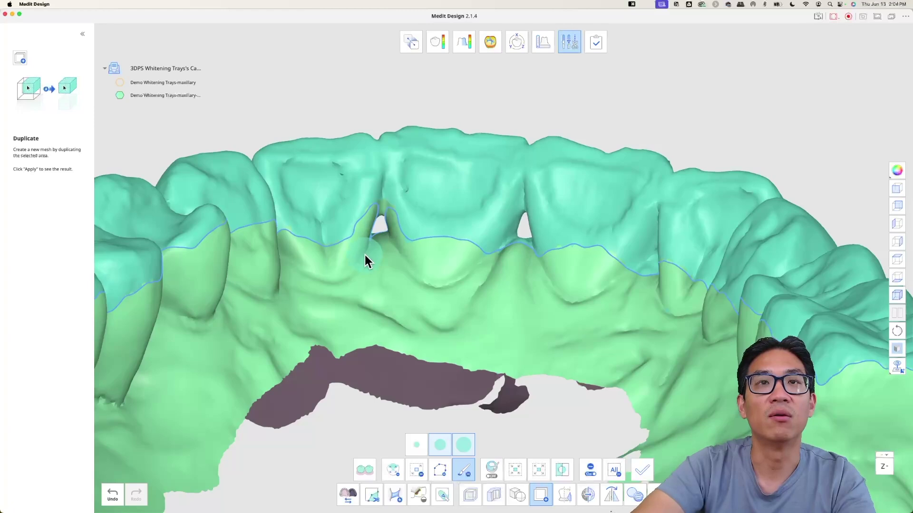
Zoom in and smooth the selection border across the opened interdental gap
scroll(364, 255, up, 3)
right_drag(398, 238, 319, 260)
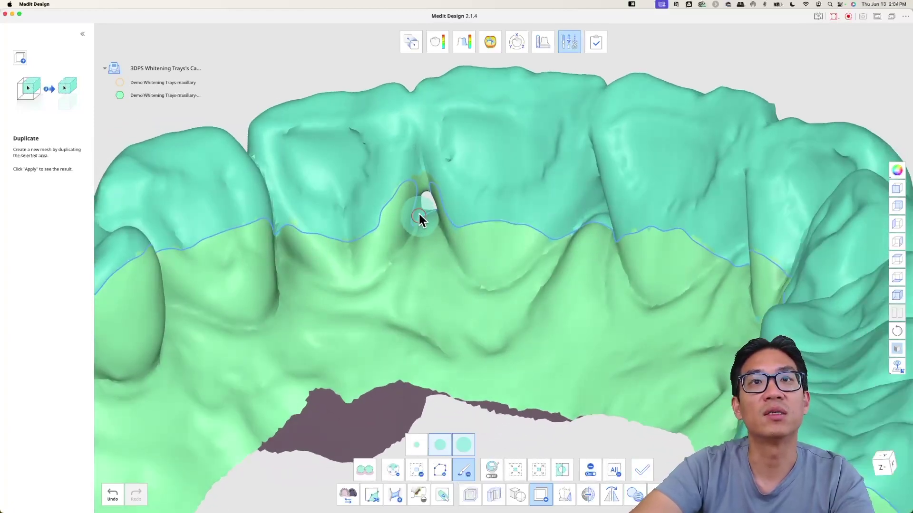
right_drag(424, 234, 459, 224)
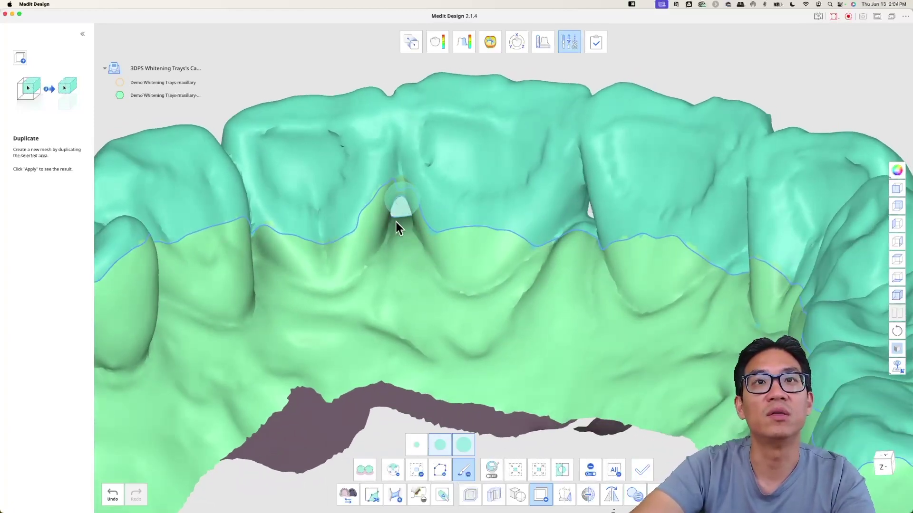
right_drag(395, 221, 432, 230)
right_drag(493, 287, 584, 284)
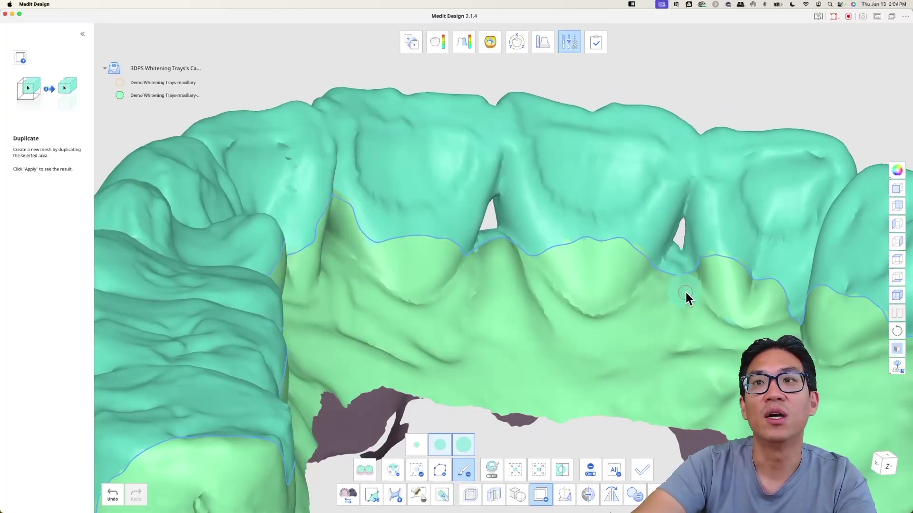
right_drag(686, 293, 681, 260)
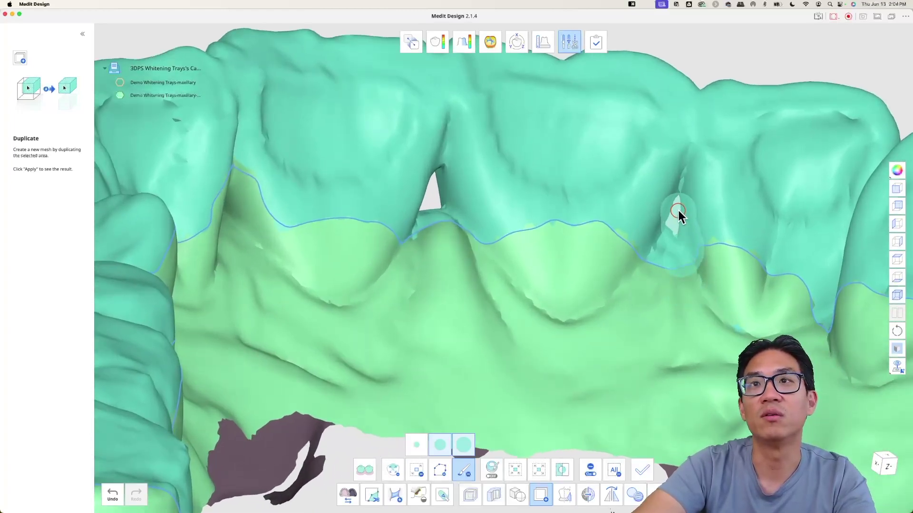
right_drag(677, 206, 638, 320)
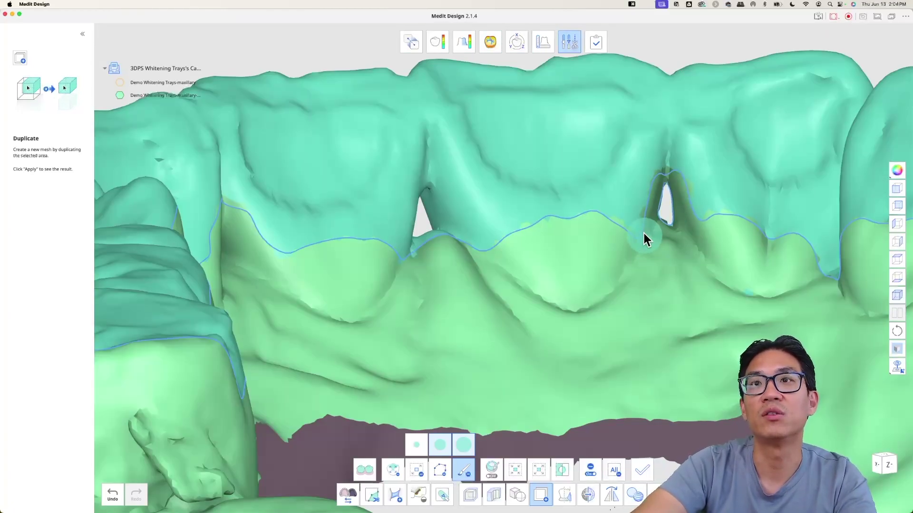
drag(644, 233, 477, 245)
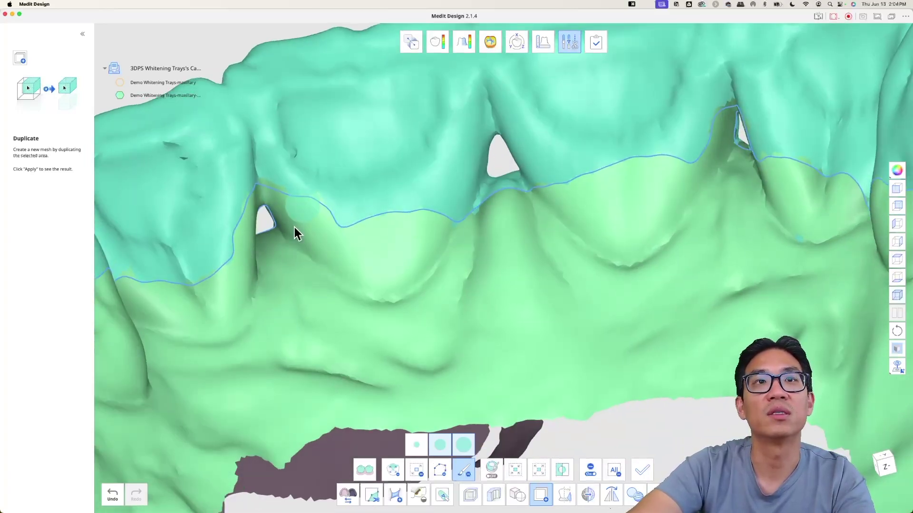
Deselect the leftover stray teal patches beside the tooth and recheck the selection edge
mouse_move(295, 230)
right_down()
mouse_move(167, 322)
mouse_move(184, 261)
right_up()
mouse_move(398, 297)
right_down()
mouse_move(687, 298)
mouse_move(546, 163)
mouse_move(623, 155)
right_up()
drag(635, 229, 638, 232)
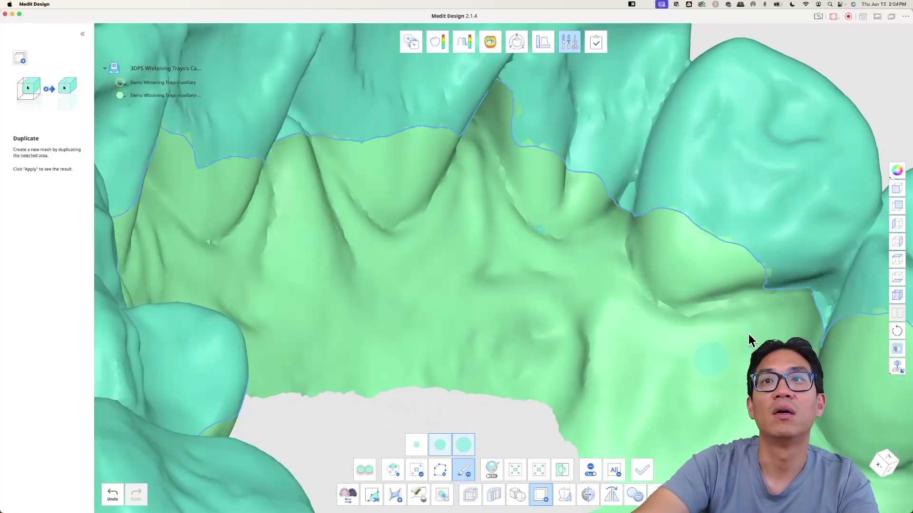
drag(768, 287, 814, 316)
right_drag(808, 333, 725, 313)
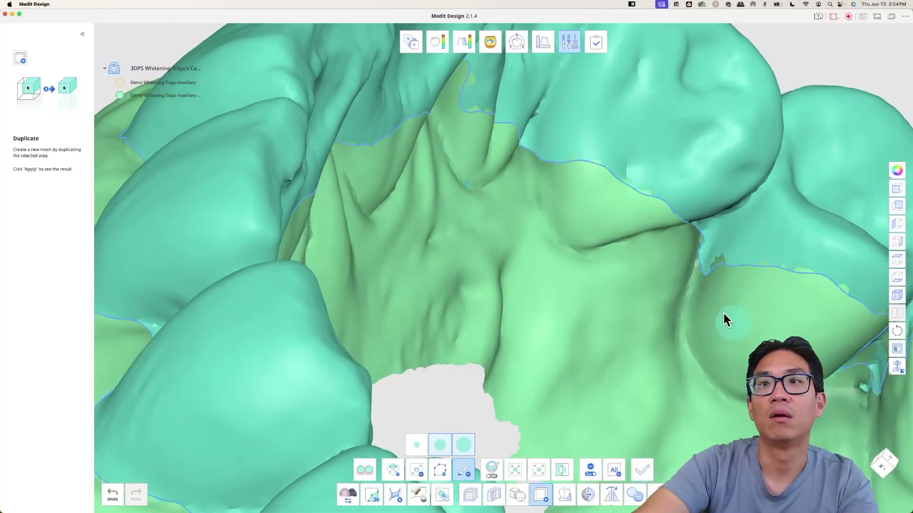
drag(700, 265, 699, 281)
mouse_move(700, 332)
right_down()
mouse_move(587, 400)
mouse_move(607, 337)
mouse_move(475, 483)
mouse_move(580, 239)
mouse_move(467, 325)
mouse_move(773, 309)
mouse_move(163, 333)
mouse_move(356, 251)
right_up()
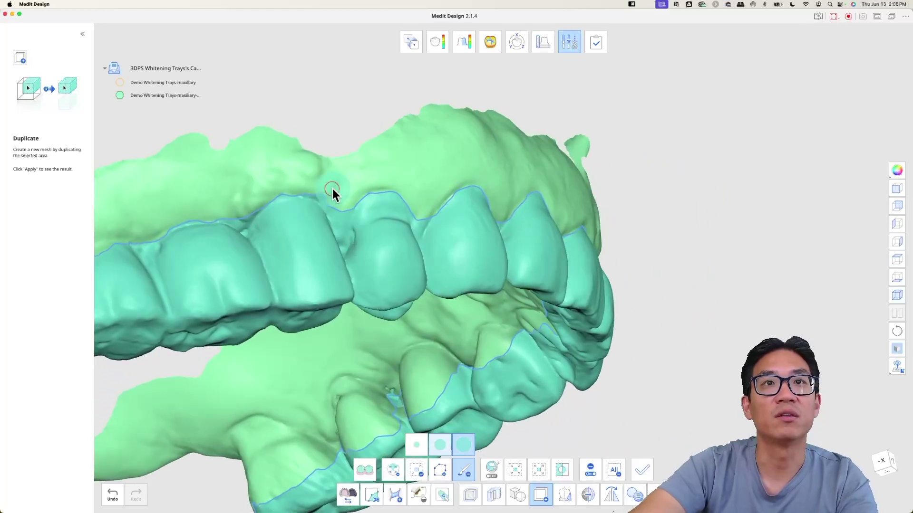
right_drag(537, 267, 481, 346)
scroll(490, 333, up, 3)
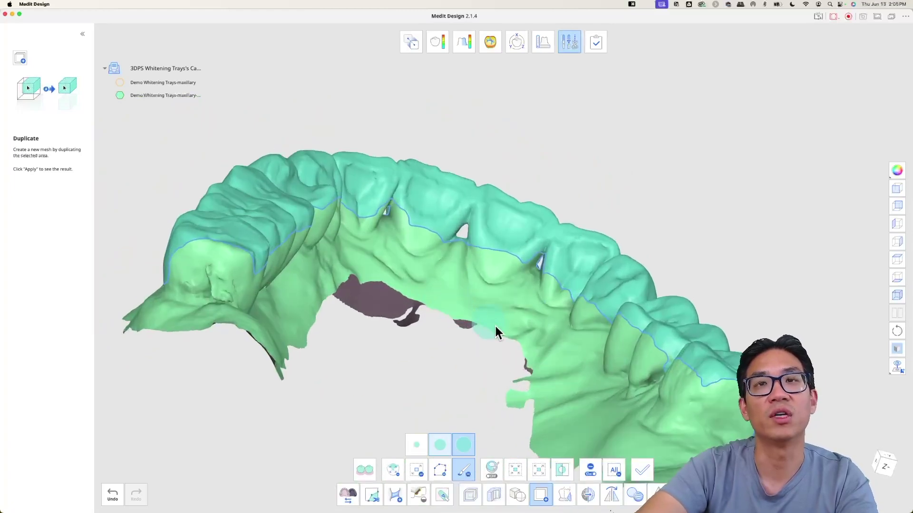
right_drag(327, 273, 570, 279)
scroll(516, 232, up, 4)
right_drag(484, 213, 552, 148)
scroll(465, 207, up, 5)
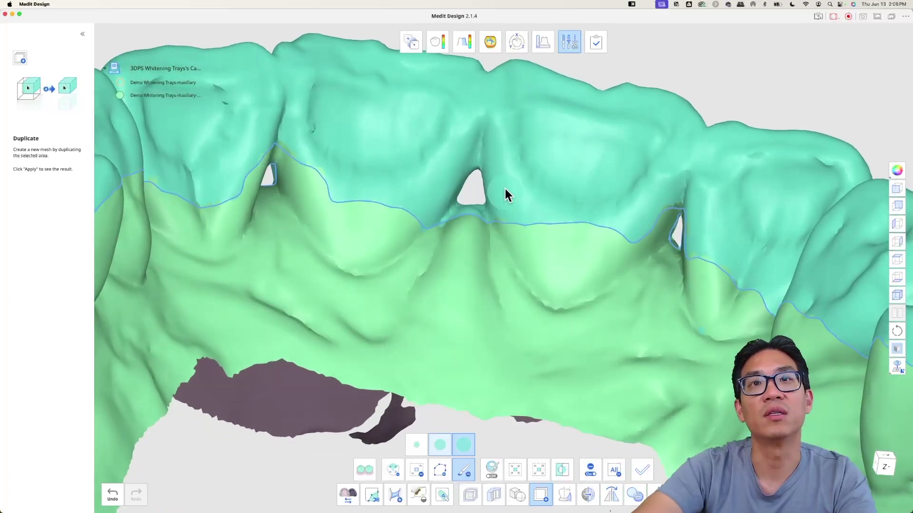
right_drag(504, 189, 442, 281)
right_drag(687, 266, 624, 215)
scroll(661, 229, up, 3)
right_drag(619, 314, 364, 272)
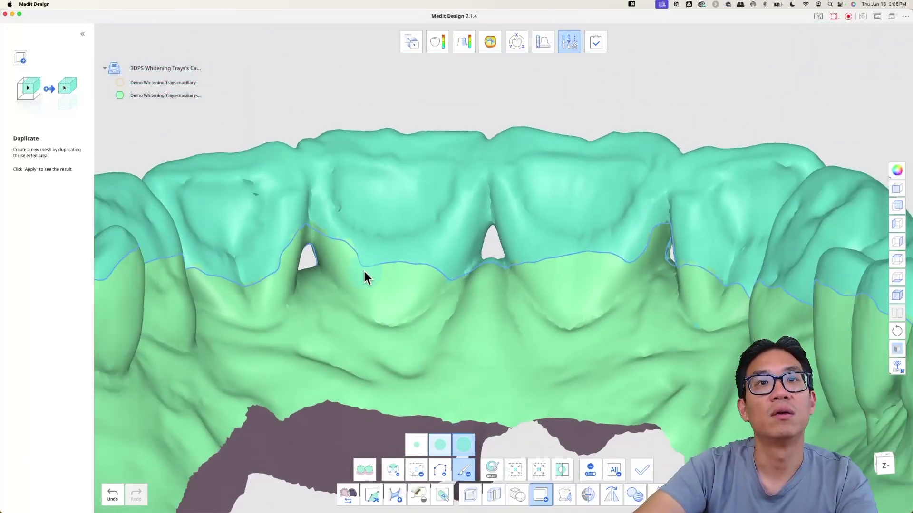
right_drag(416, 319, 446, 332)
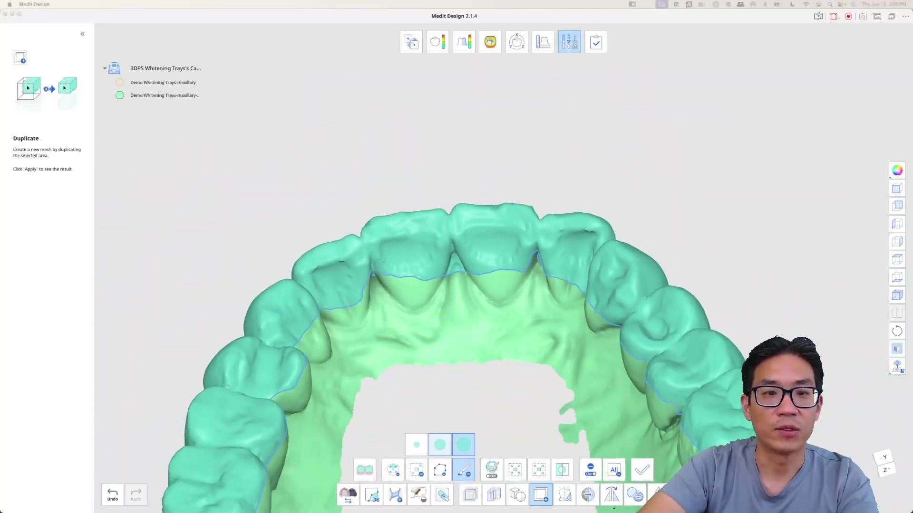
right_drag(485, 216, 496, 332)
mouse_move(433, 60)
right_down()
mouse_move(451, 160)
mouse_move(478, 163)
mouse_move(460, 133)
mouse_move(464, 97)
mouse_move(448, 294)
right_up()
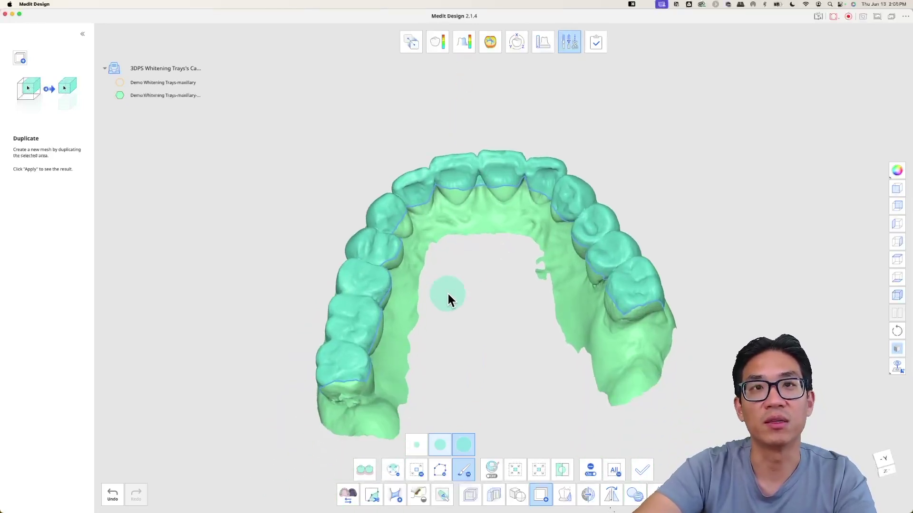
click(640, 471)
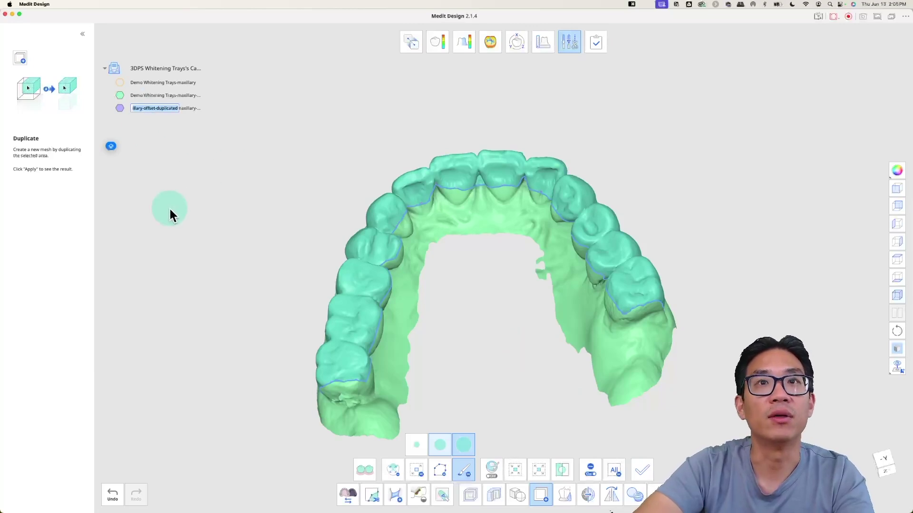
Hide the green offset model so only the duplicated crown shell is shown
click(119, 95)
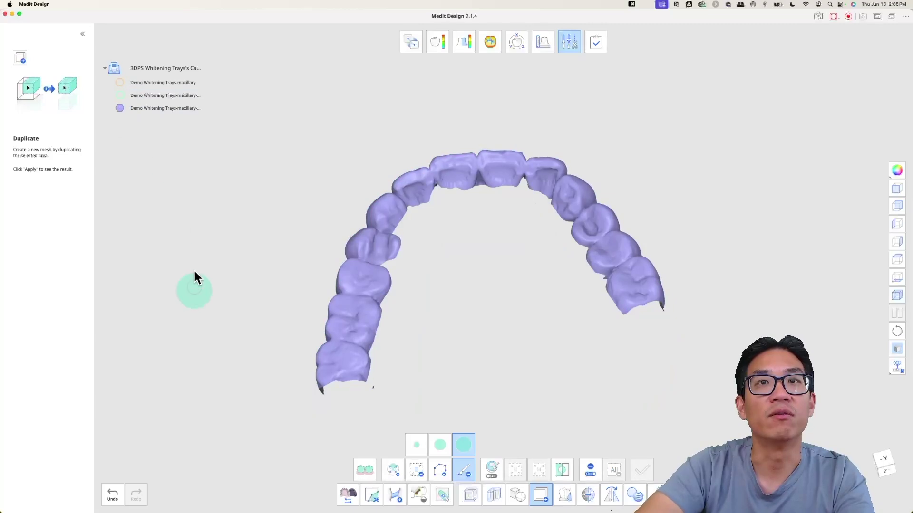
right_drag(194, 279, 494, 471)
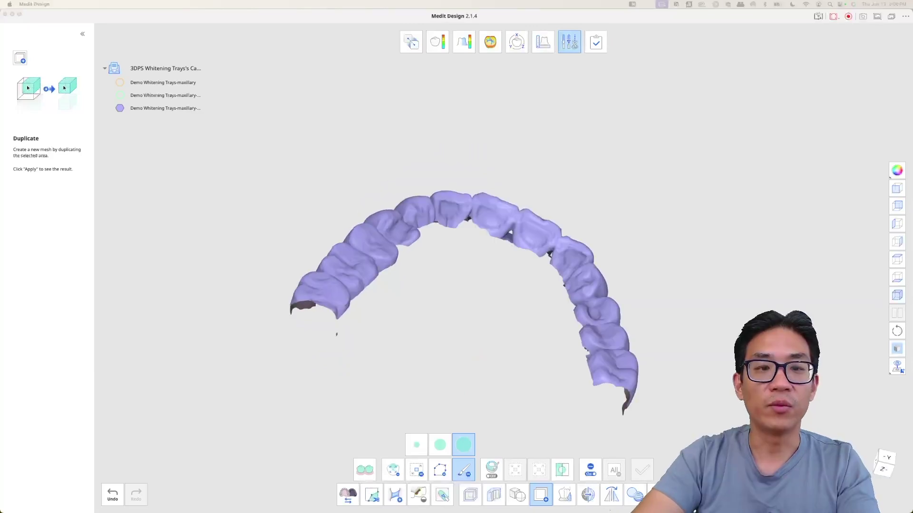
Thicken the purple duplicated mesh to 0.9 mm
click(494, 495)
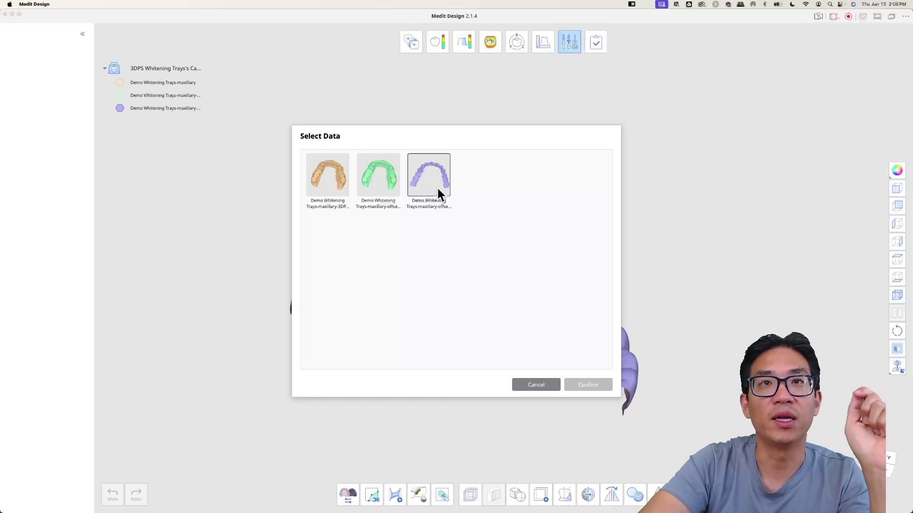
click(584, 387)
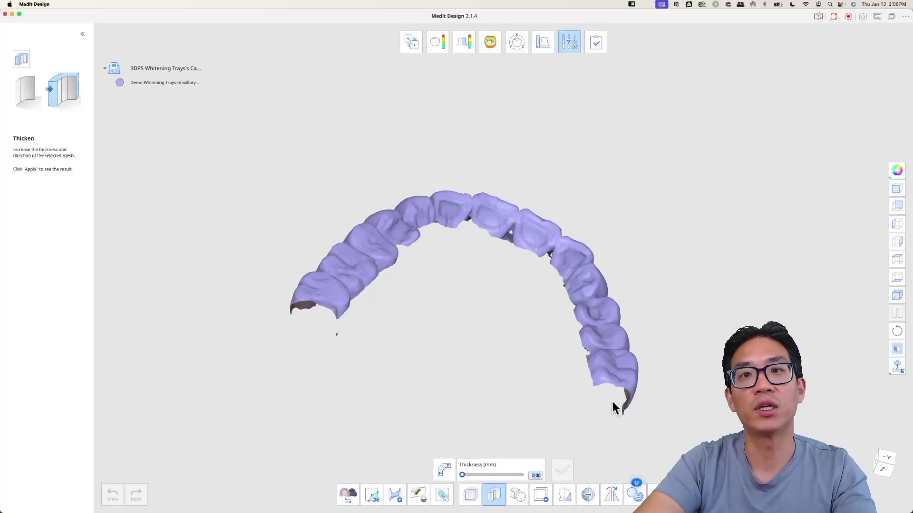
text(0.9)
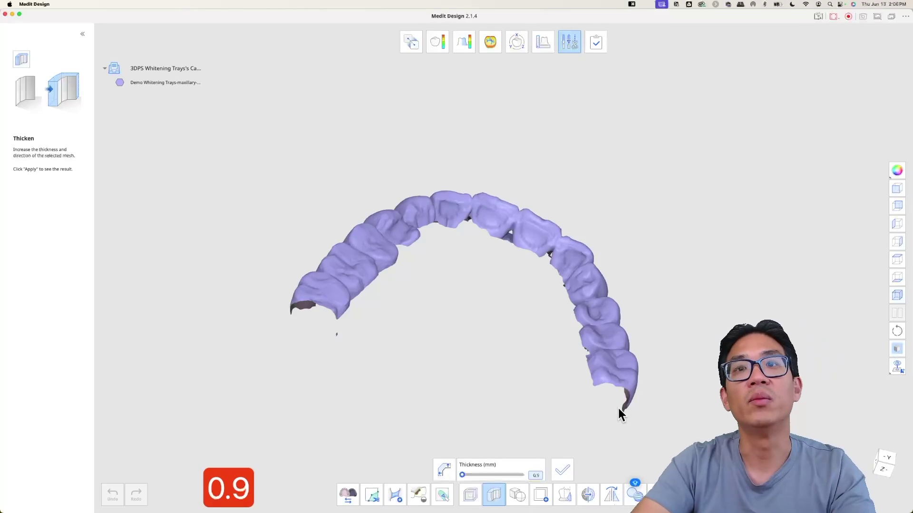
click(562, 470)
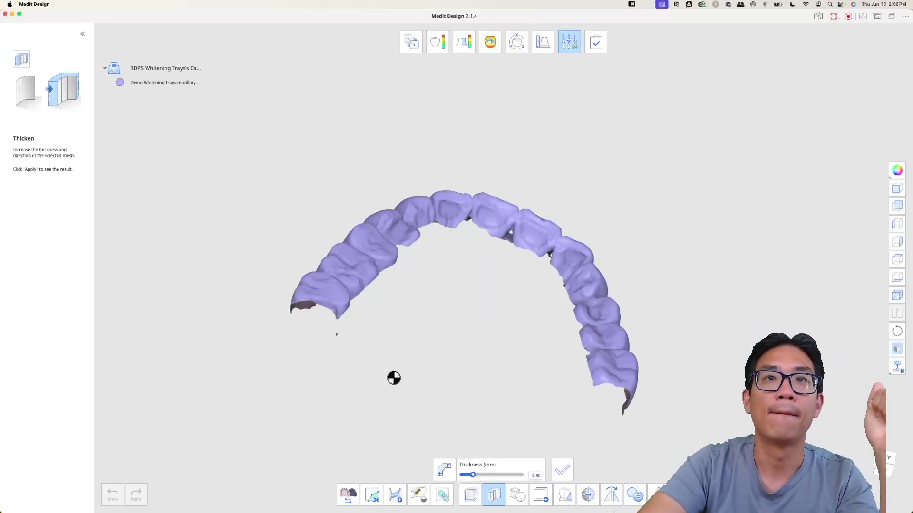
Hide the thin purple duplicated mesh so the thickened tray is displayed alone
right_drag(376, 350, 542, 281)
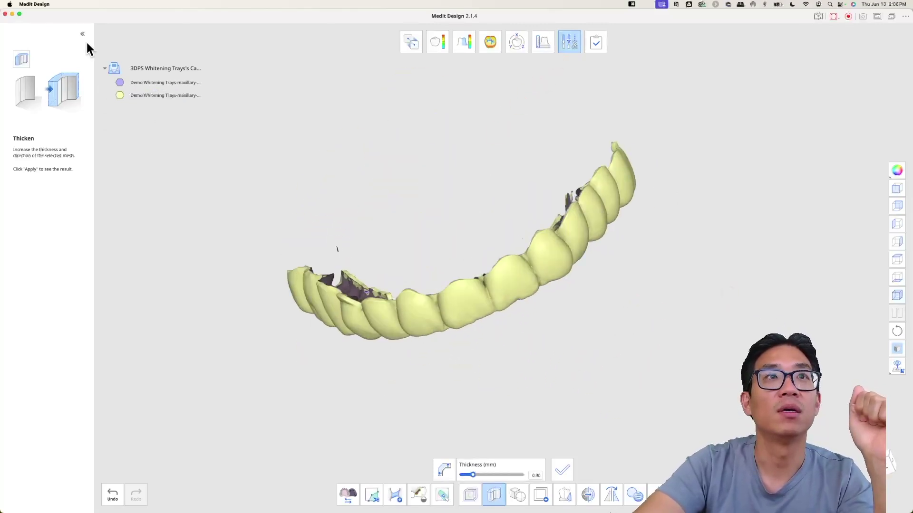
right_drag(442, 224, 463, 345)
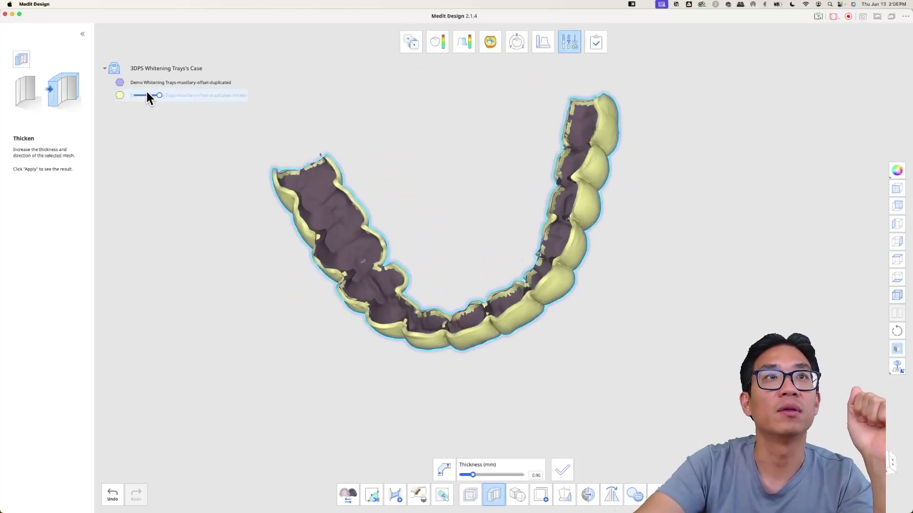
click(120, 82)
right_drag(380, 286, 730, 128)
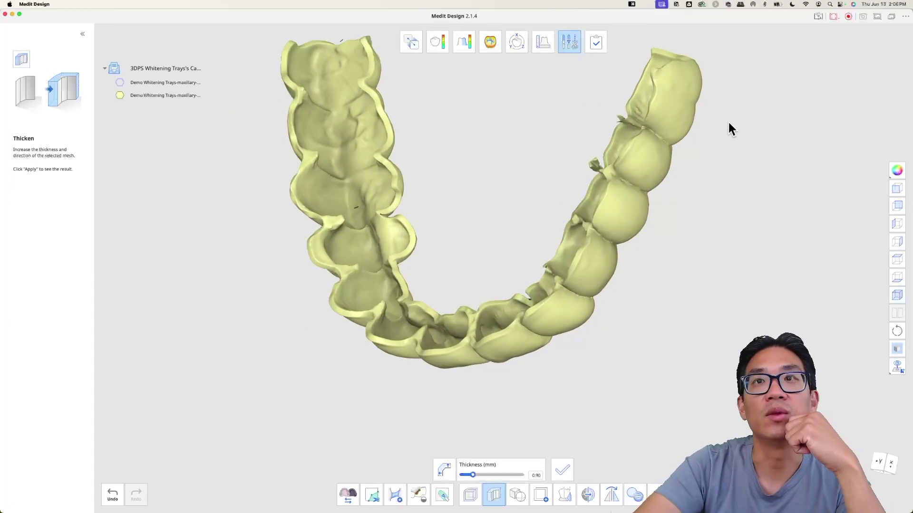
scroll(589, 166, up, 6)
right_drag(615, 162, 587, 245)
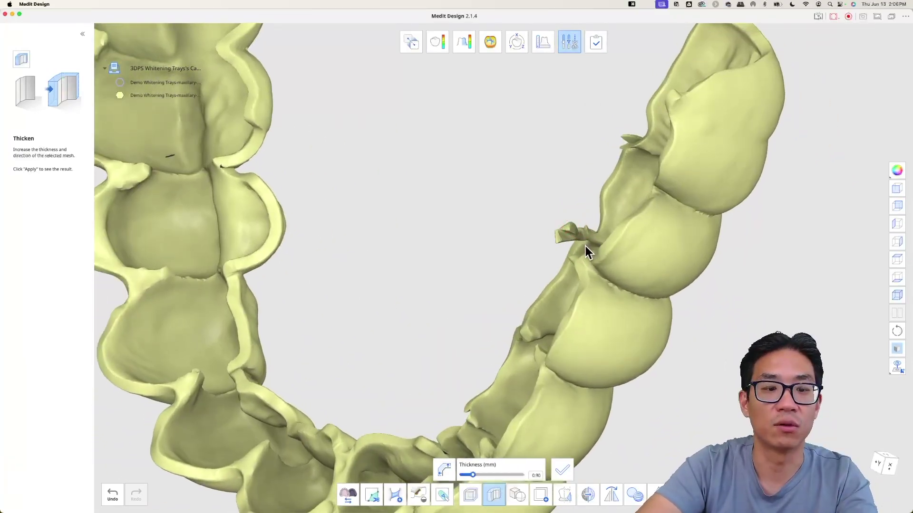
Smooth the rough spot on the tray's outer wall with the Sculpting Smooth brush
click(442, 495)
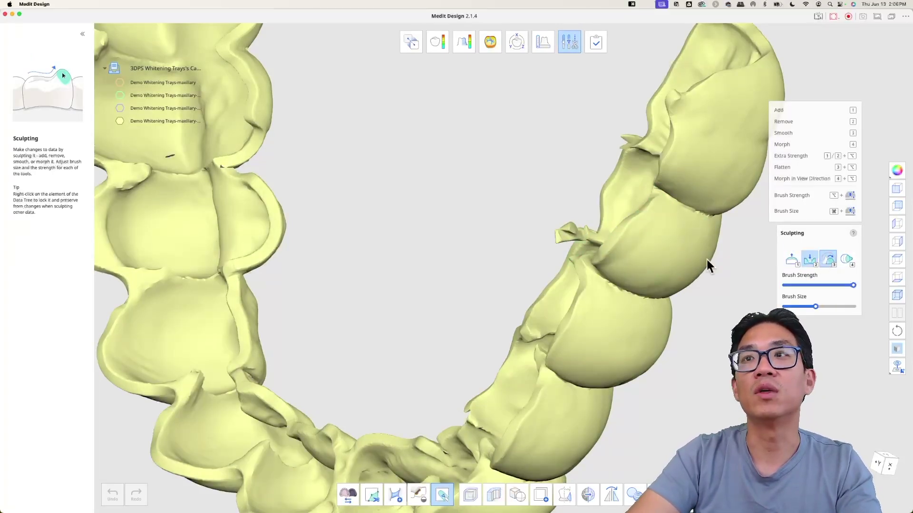
right_drag(707, 260, 640, 257)
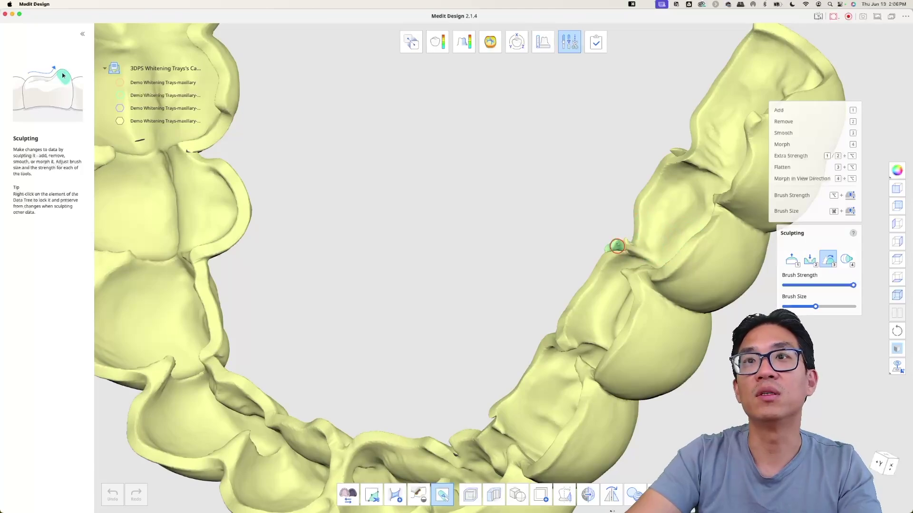
click(614, 244)
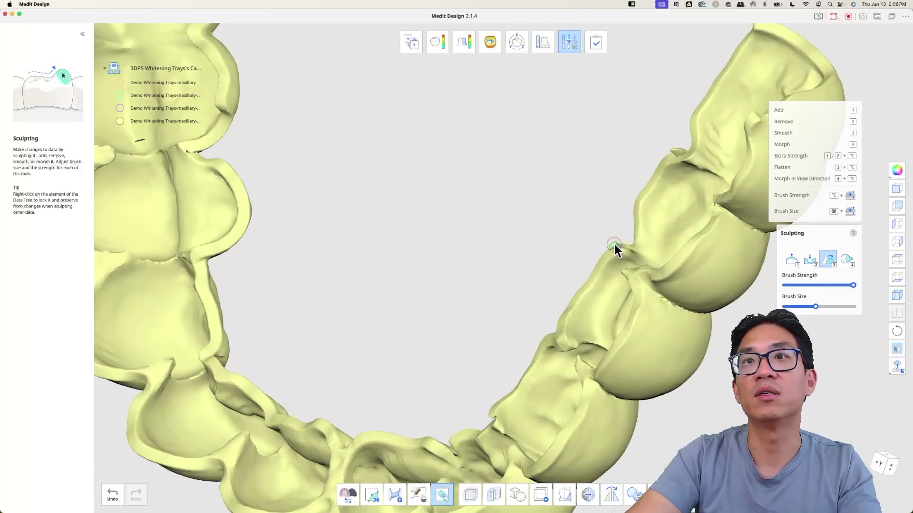
mouse_move(616, 245)
right_down()
mouse_move(751, 217)
mouse_move(655, 189)
right_up()
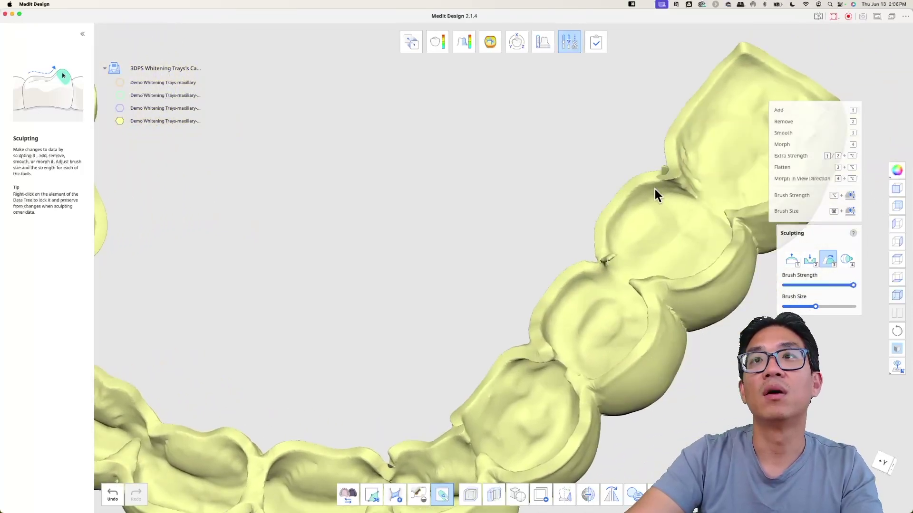
Orbit and zoom to review the tray's outer wall and occlusal side
scroll(285, 301, down, 4)
right_drag(285, 301, 260, 316)
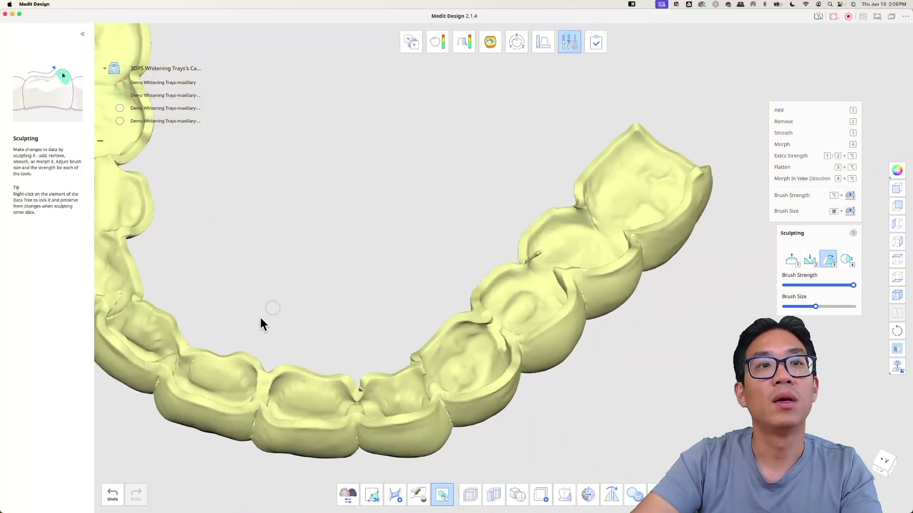
scroll(260, 316, down, 4)
right_drag(288, 474, 336, 338)
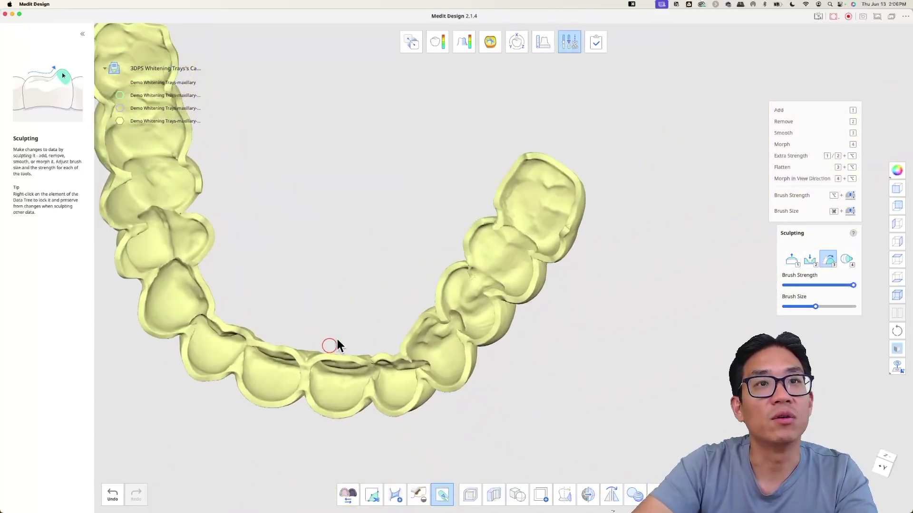
middle_drag(336, 338, 413, 318)
scroll(402, 328, up, 5)
right_drag(402, 328, 476, 182)
scroll(412, 301, up, 6)
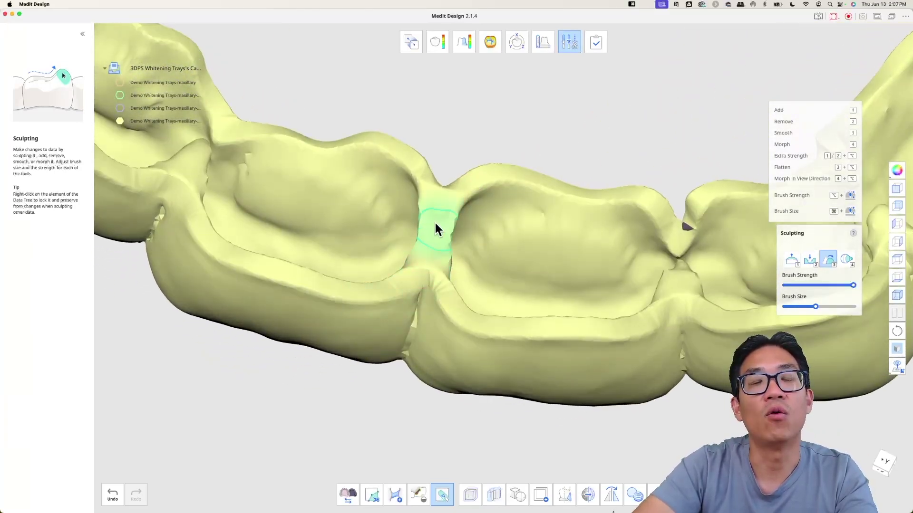
mouse_move(446, 238)
right_down()
mouse_move(421, 230)
mouse_move(421, 217)
mouse_move(501, 266)
mouse_move(665, 321)
mouse_move(472, 246)
right_up()
scroll(421, 216, up, 3)
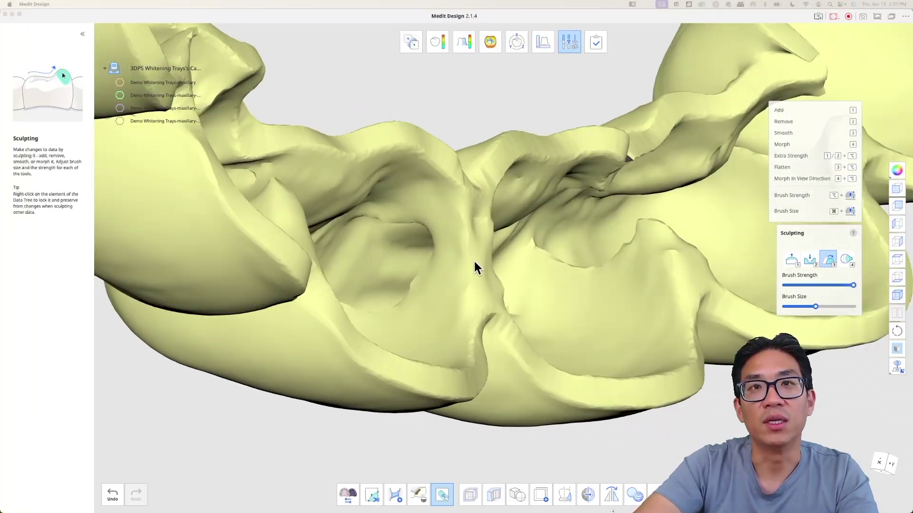
mouse_move(468, 213)
right_down()
mouse_move(356, 259)
mouse_move(424, 267)
mouse_move(334, 274)
mouse_move(423, 283)
mouse_move(434, 273)
mouse_move(297, 284)
right_up()
right_drag(496, 256, 442, 228)
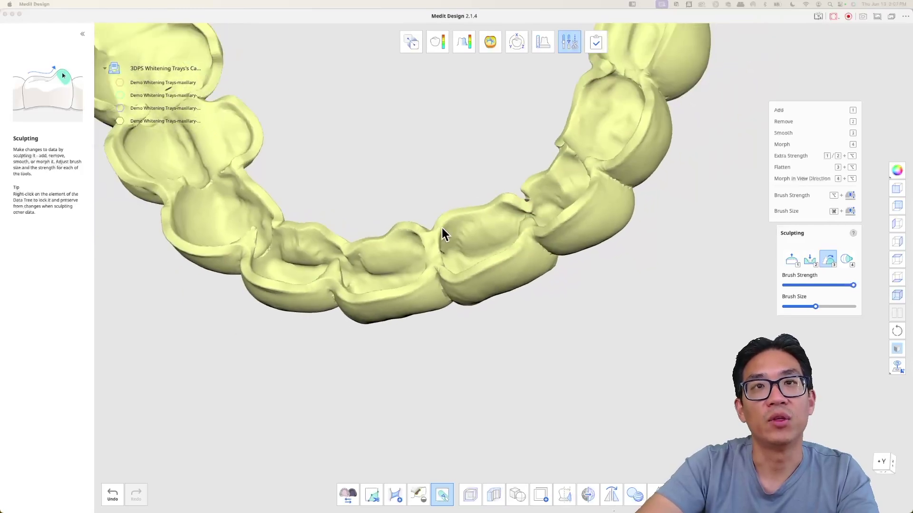
right_drag(466, 282, 392, 298)
Orbit around the front teeth and back out to a top-down view of the whole arch
scroll(366, 268, up, 8)
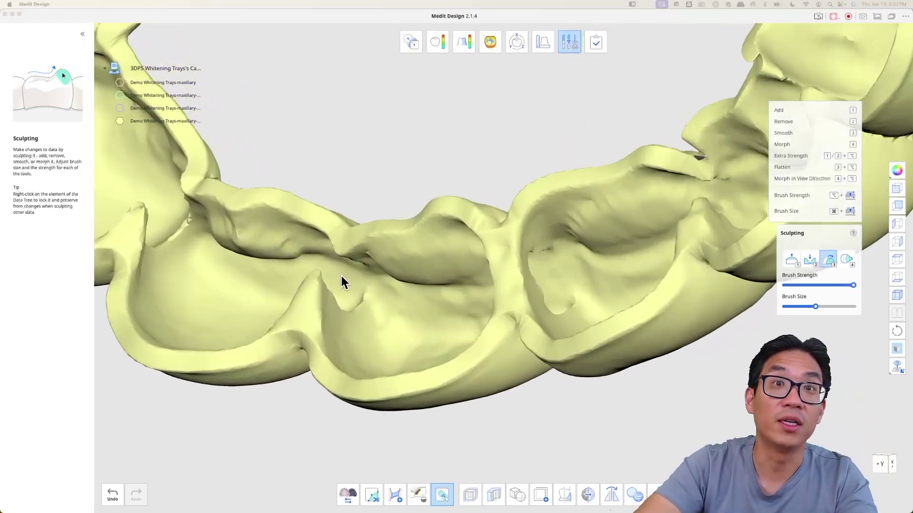
mouse_move(340, 274)
right_down()
mouse_move(398, 260)
mouse_move(480, 274)
mouse_move(674, 275)
right_up()
right_drag(540, 255, 495, 261)
mouse_move(556, 264)
right_down()
mouse_move(515, 265)
mouse_move(555, 262)
mouse_move(381, 320)
mouse_move(605, 270)
mouse_move(532, 262)
mouse_move(496, 281)
mouse_move(551, 269)
right_up()
scroll(543, 260, up, 5)
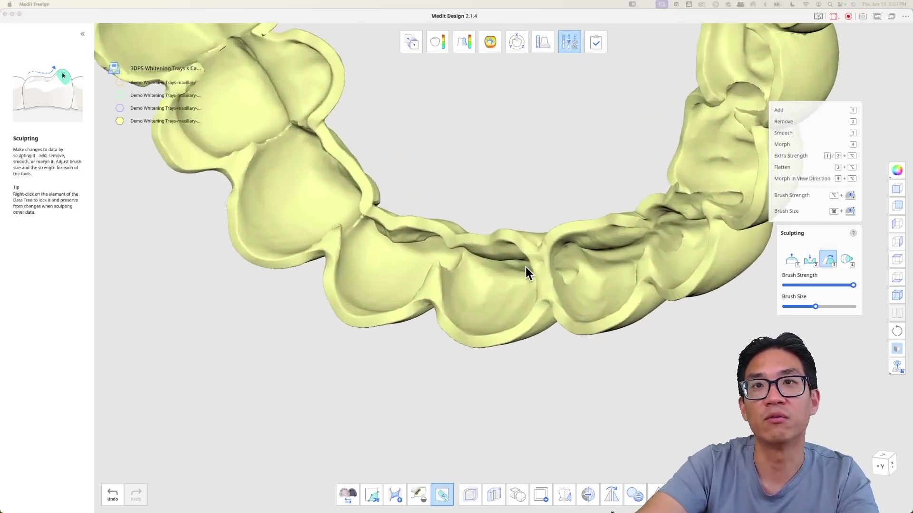
right_drag(467, 291, 407, 265)
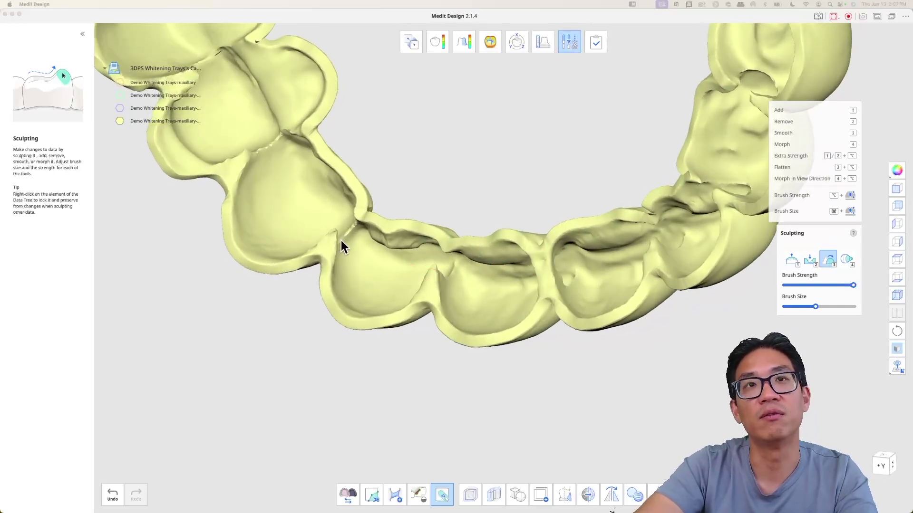
scroll(417, 261, down, 5)
right_drag(418, 261, 504, 164)
middle_drag(505, 164, 495, 315)
scroll(524, 278, down, 1)
right_drag(524, 278, 475, 299)
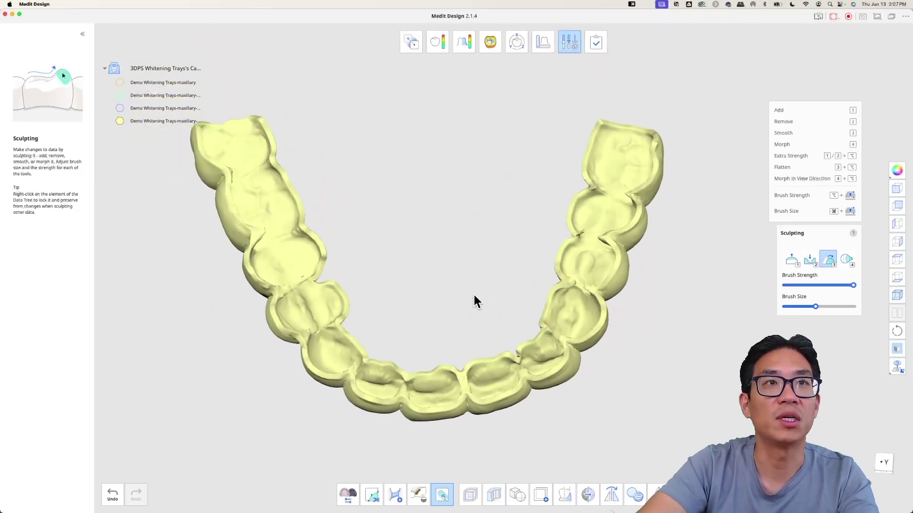
mouse_move(582, 241)
right_down()
mouse_move(479, 210)
mouse_move(426, 237)
mouse_move(436, 298)
mouse_move(405, 302)
mouse_move(426, 196)
right_up()
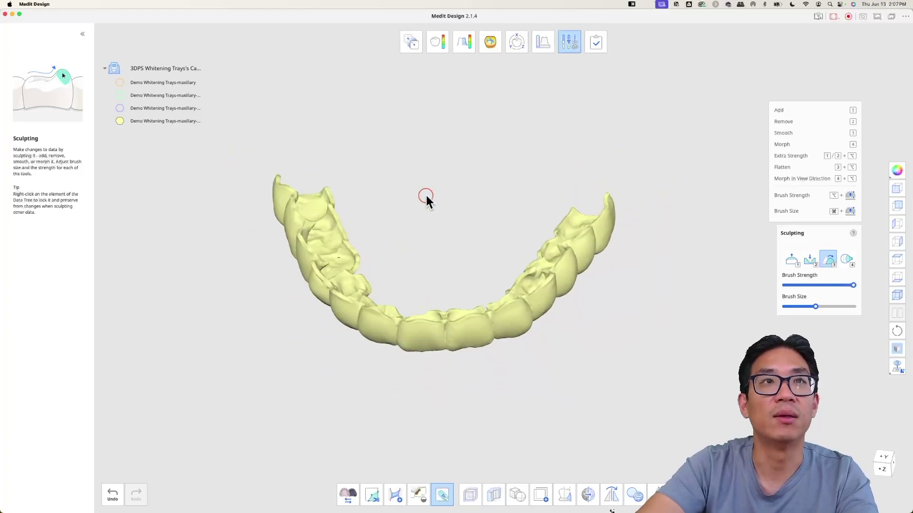
Complete the design, overwrite the existing project file, and exit Medit Design after saving
click(594, 42)
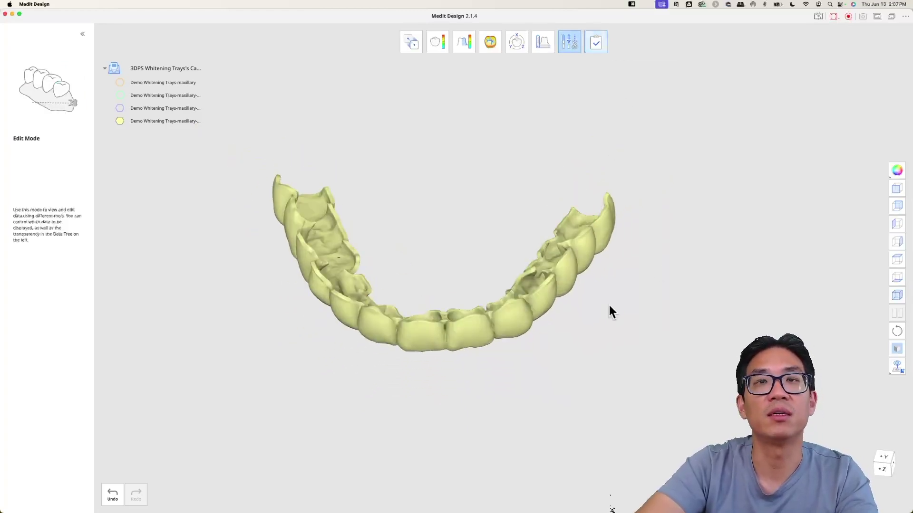
click(379, 209)
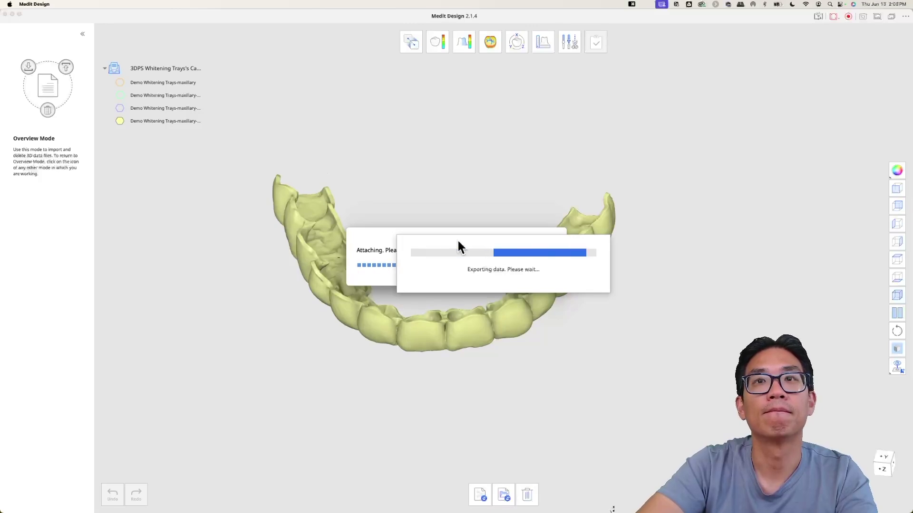
click(455, 227)
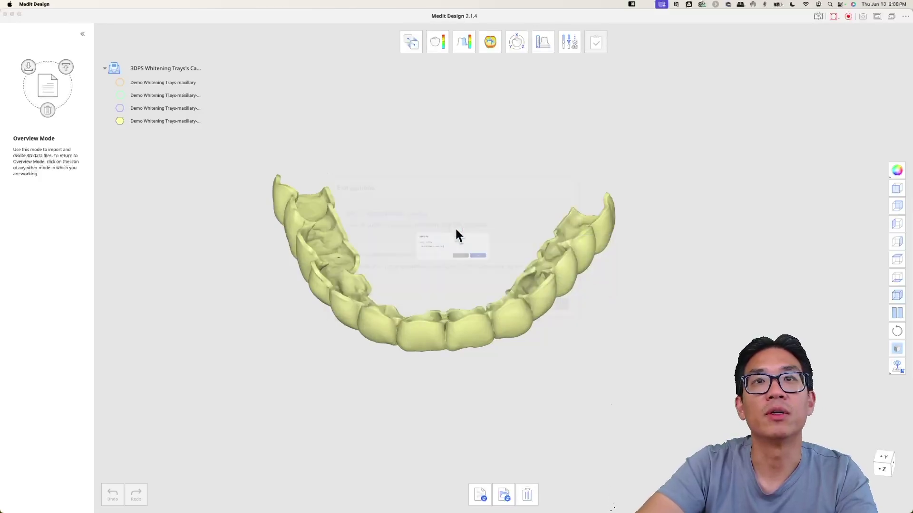
click(529, 275)
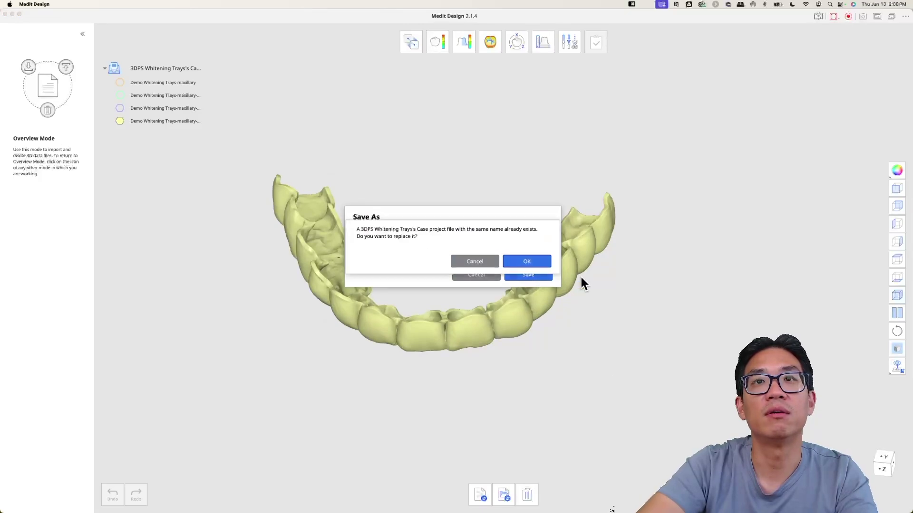
click(544, 261)
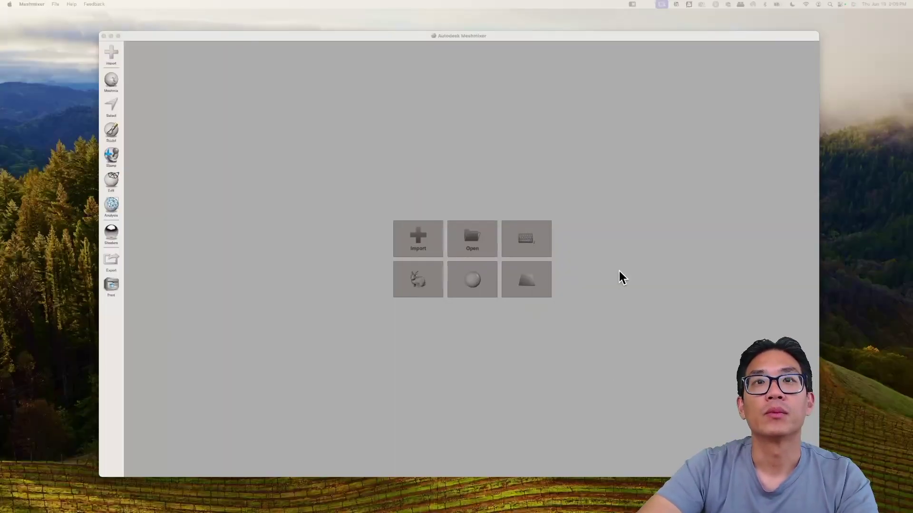
key(ctrl+Right)
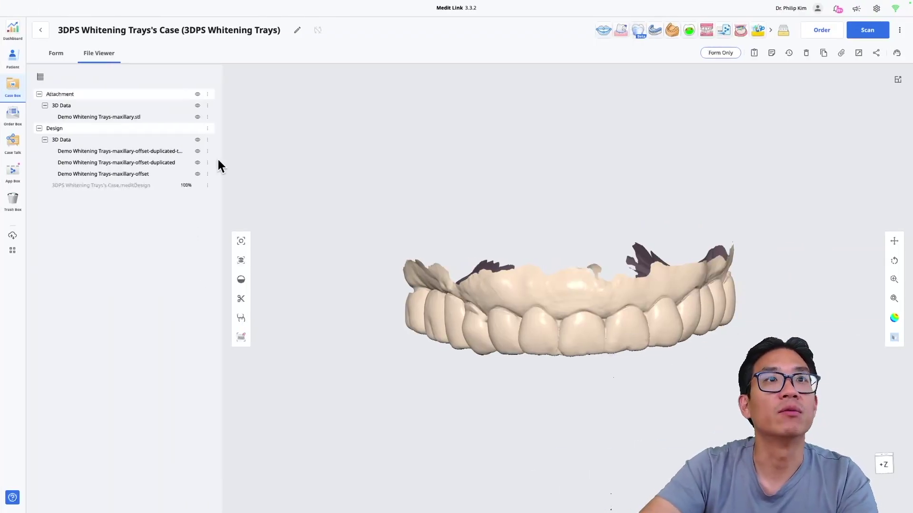
Hide the maxillary scan and show only the thickened tray model
click(208, 174)
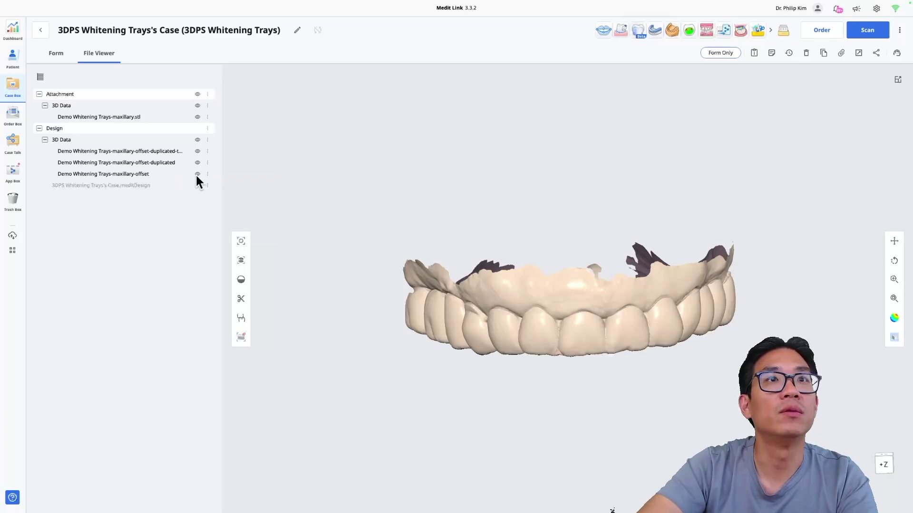
click(197, 106)
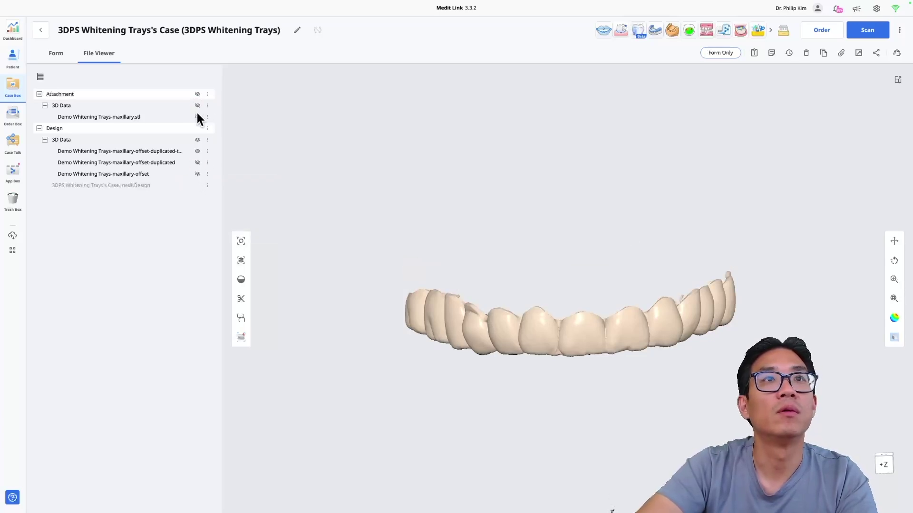
click(198, 151)
drag(615, 197, 627, 356)
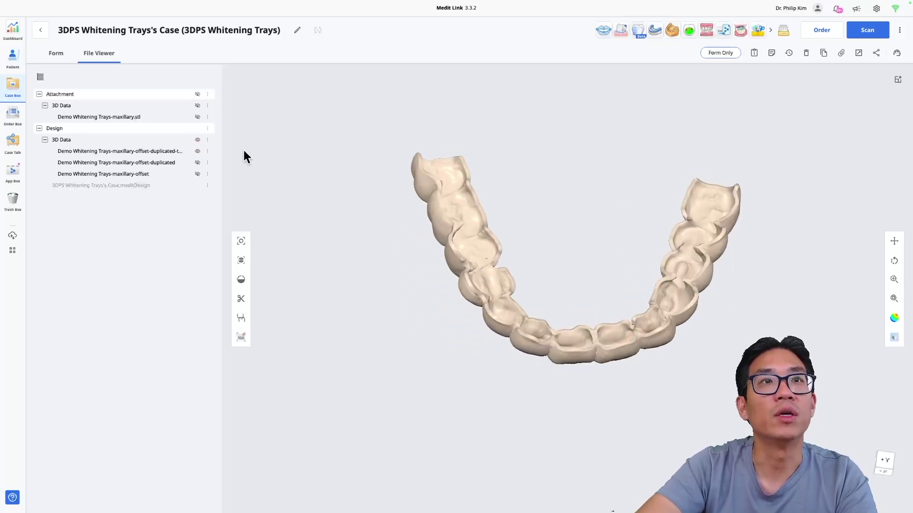
Export the thickened tray as STL and open the destination folder
click(207, 151)
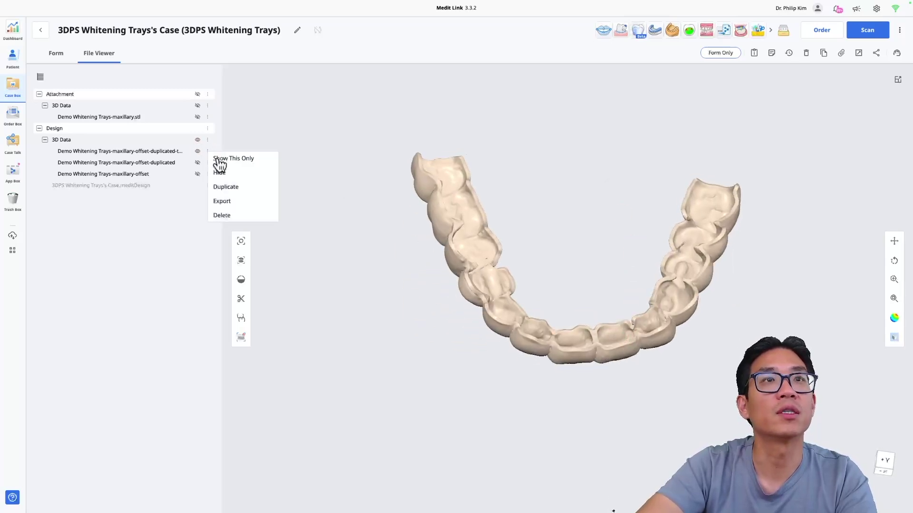
click(241, 204)
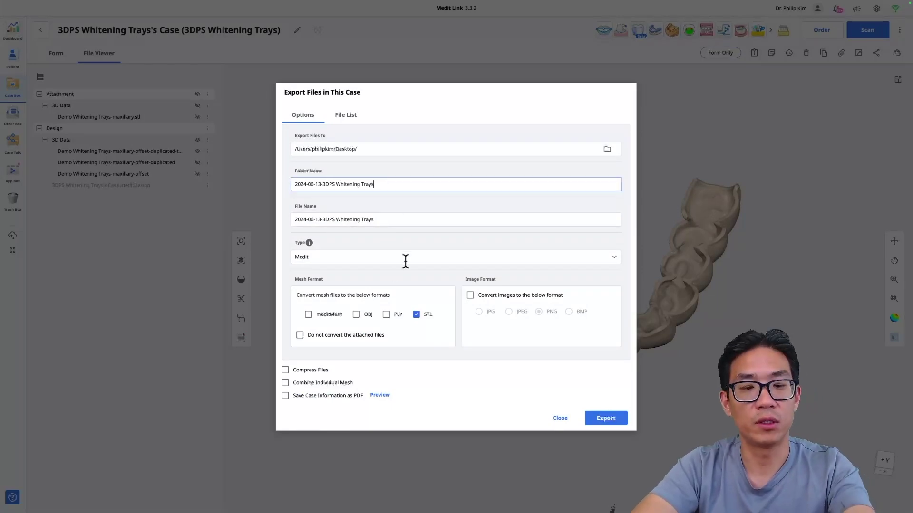
click(614, 418)
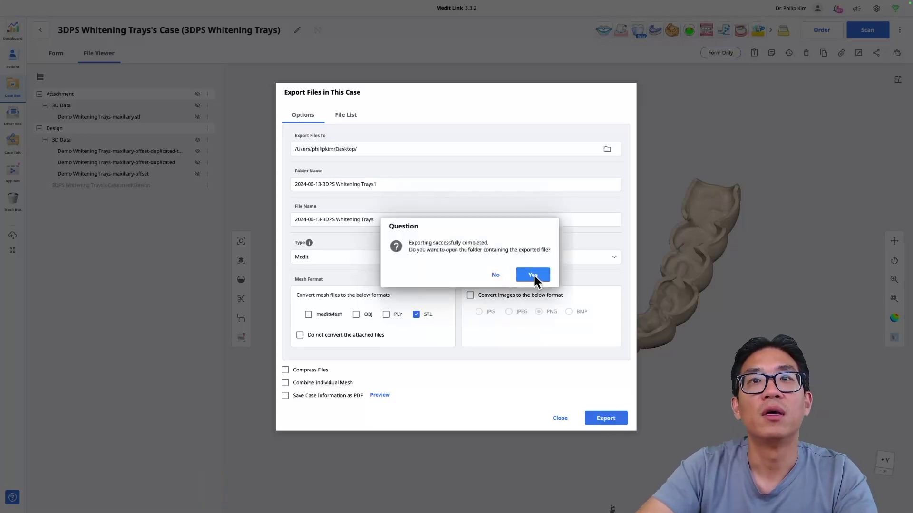
click(533, 275)
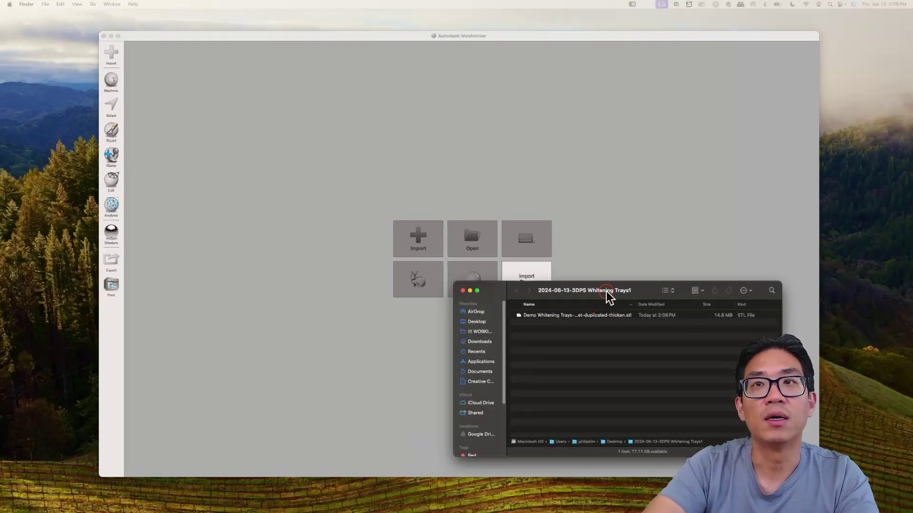
Drop Demo Whitening Trays-maxillary-offset-duplicated-thicken.stl into Meshmixer, close Finder, and go full screen
drag(541, 297, 692, 281)
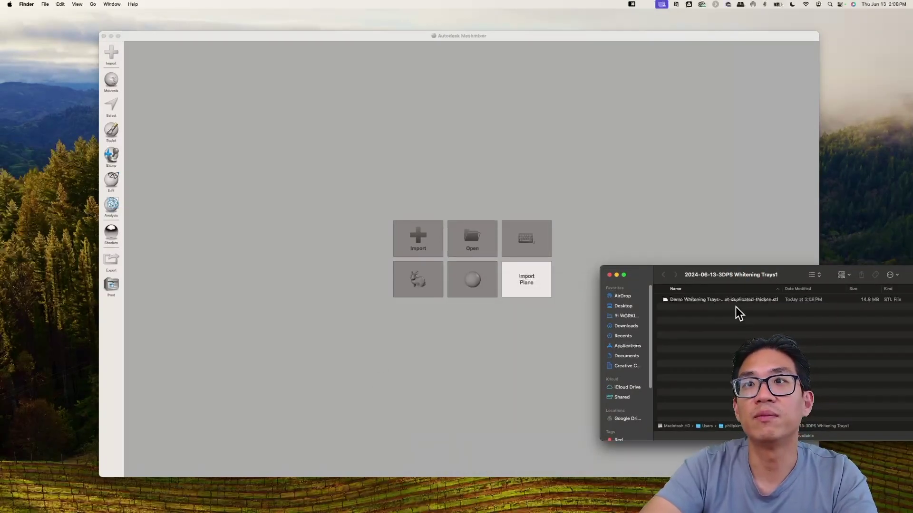
drag(734, 299, 386, 395)
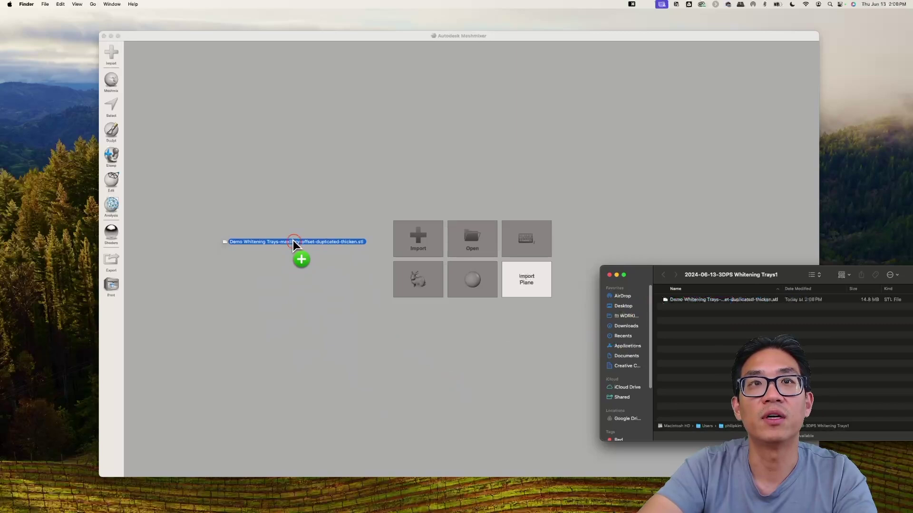
drag(293, 240, 302, 245)
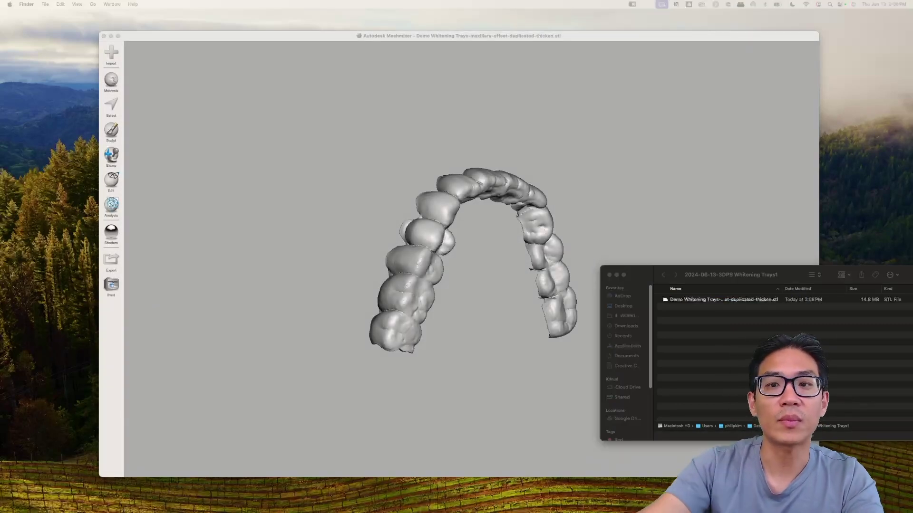
click(610, 274)
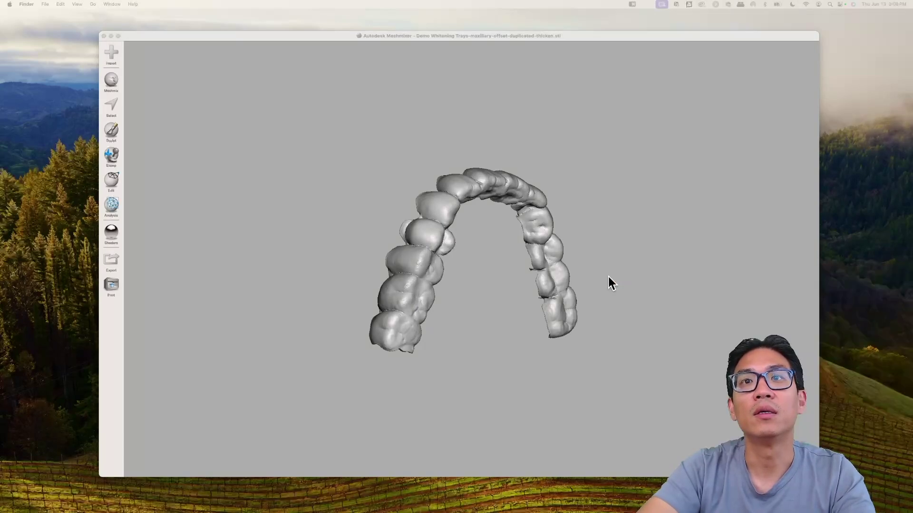
click(118, 36)
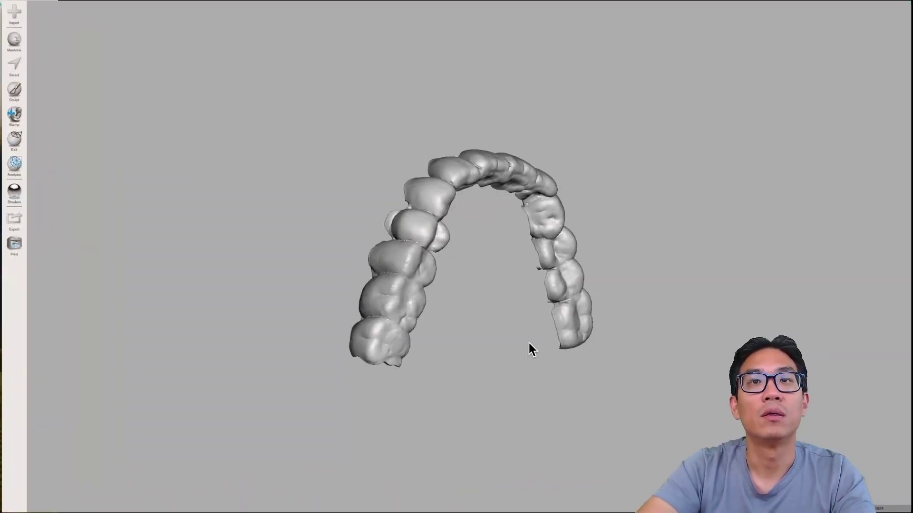
right_drag(529, 343, 529, 287)
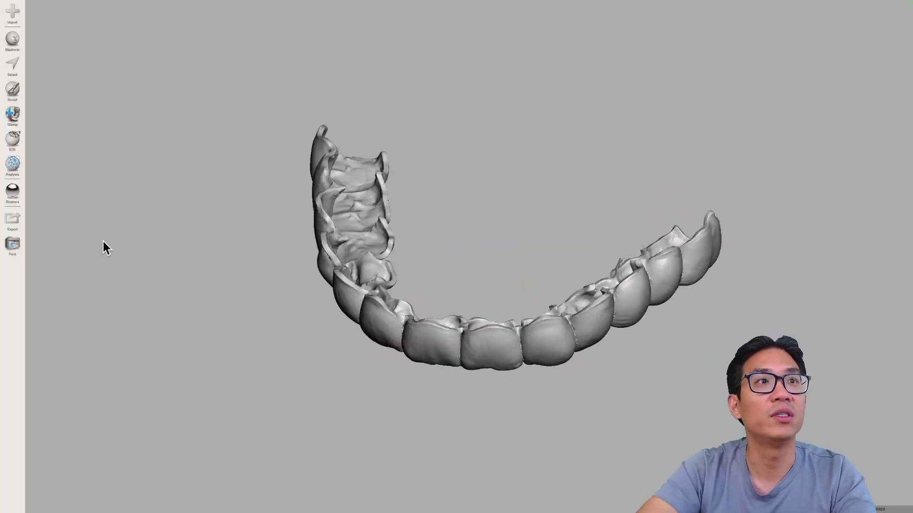
Use Analysis > Inspector to fill the flagged hole, then check the tray from several sides
click(12, 166)
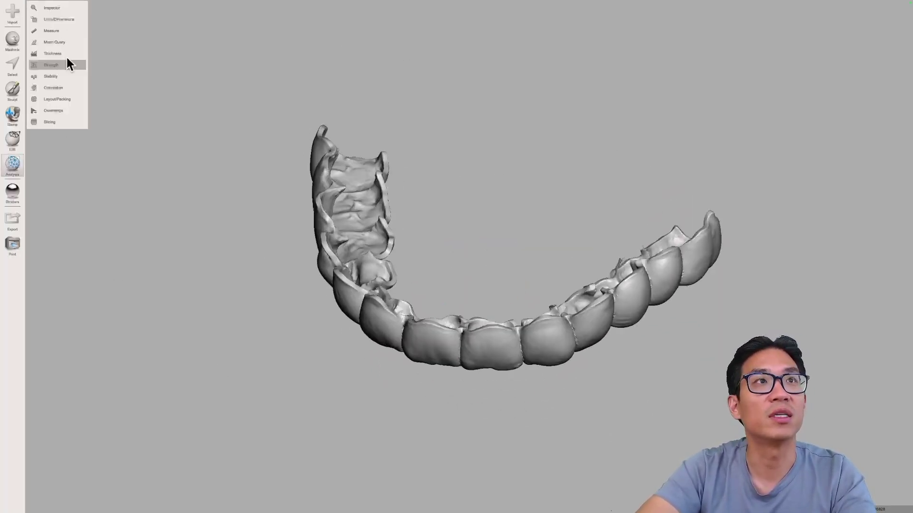
click(51, 8)
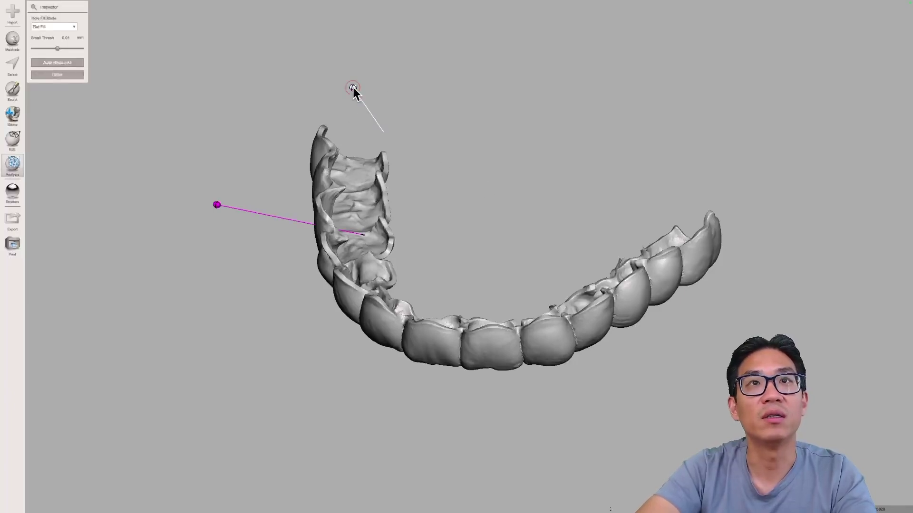
click(216, 209)
mouse_move(475, 245)
right_down()
mouse_move(447, 342)
mouse_move(519, 243)
mouse_move(443, 329)
mouse_move(432, 370)
mouse_move(503, 292)
mouse_move(557, 200)
mouse_move(338, 338)
mouse_move(269, 366)
mouse_move(678, 299)
mouse_move(714, 261)
mouse_move(698, 262)
right_up()
mouse_move(613, 223)
right_down()
mouse_move(703, 224)
mouse_move(617, 208)
right_up()
scroll(455, 250, up, 5)
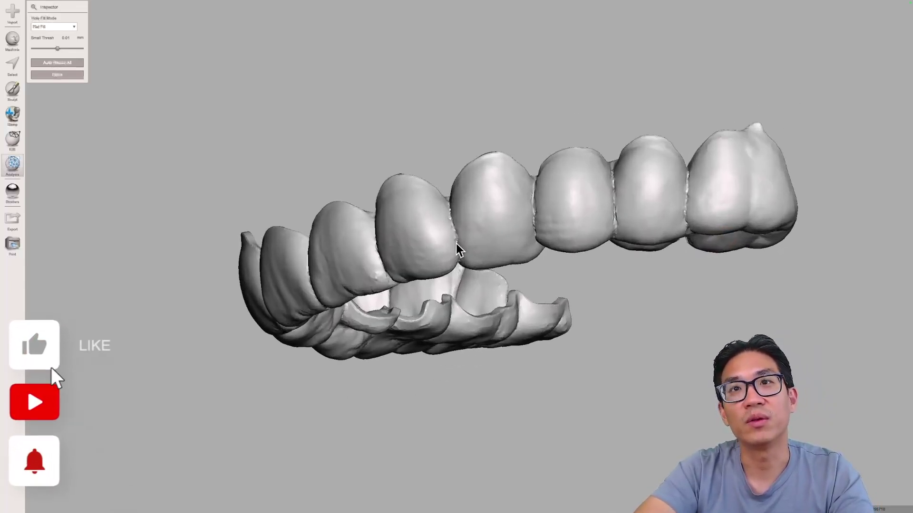
right_drag(271, 226, 538, 418)
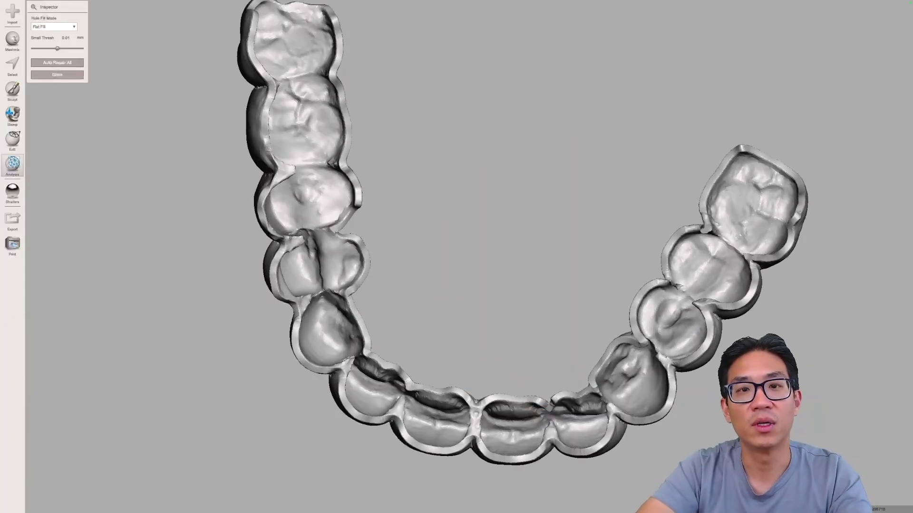
scroll(546, 286, down, 3)
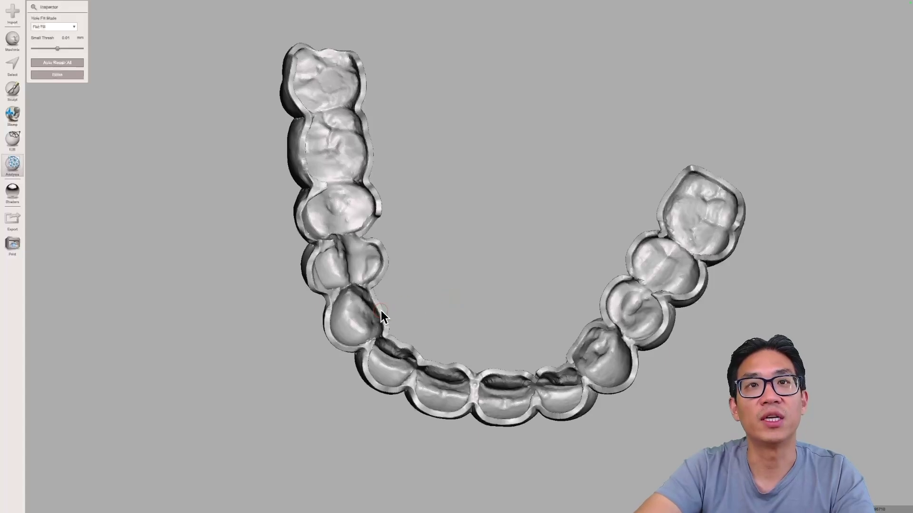
middle_drag(373, 329, 281, 321)
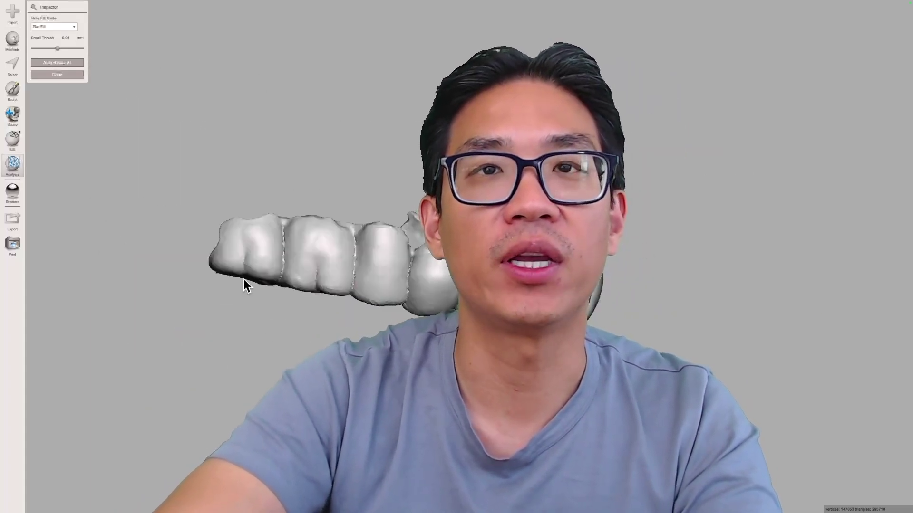
Orbit the tray through diagonal, side and top-down views toward its back end
right_drag(720, 336, 343, 266)
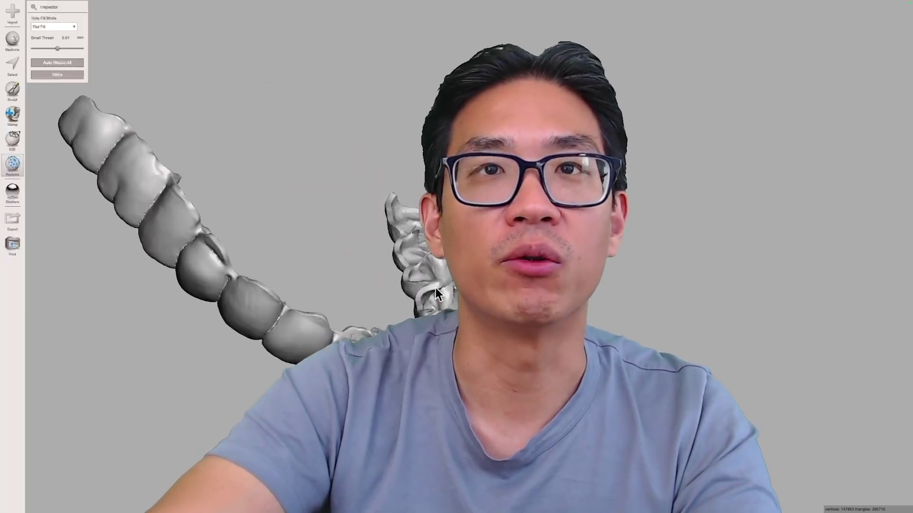
right_drag(434, 296, 381, 313)
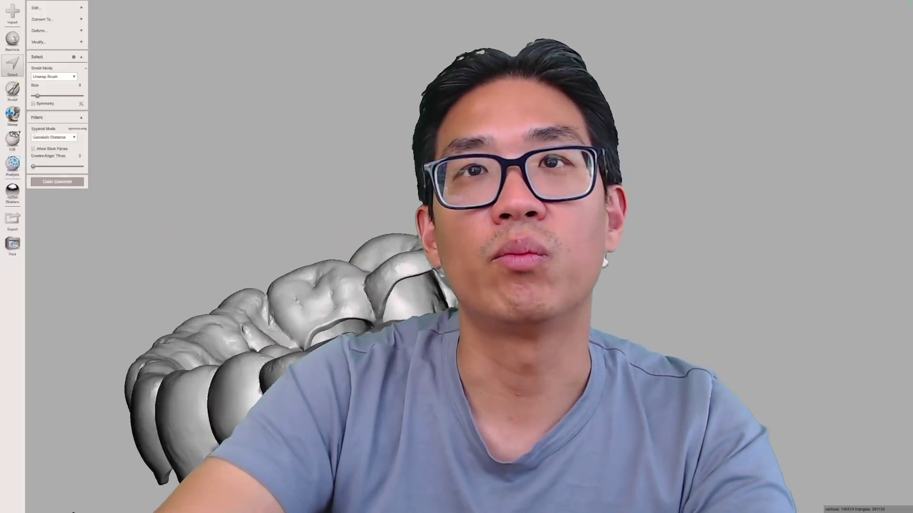
right_drag(380, 314, 516, 307)
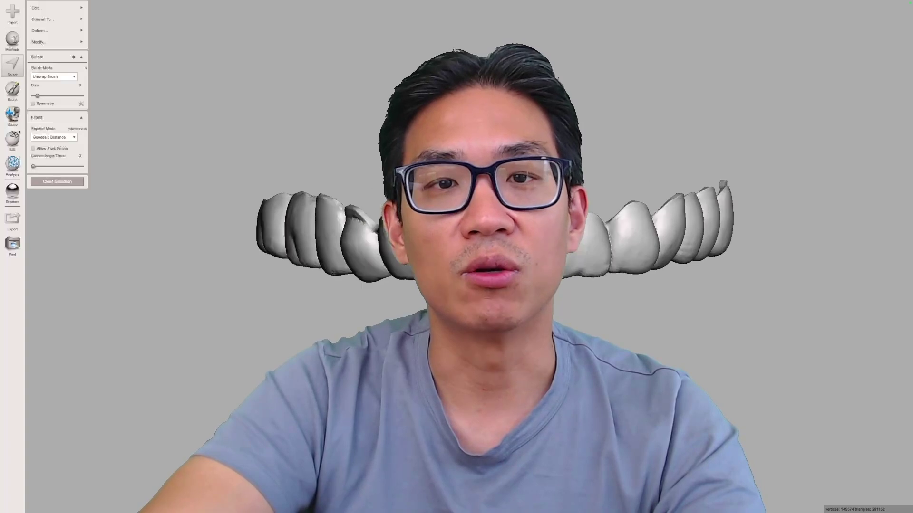
right_drag(523, 207, 504, 305)
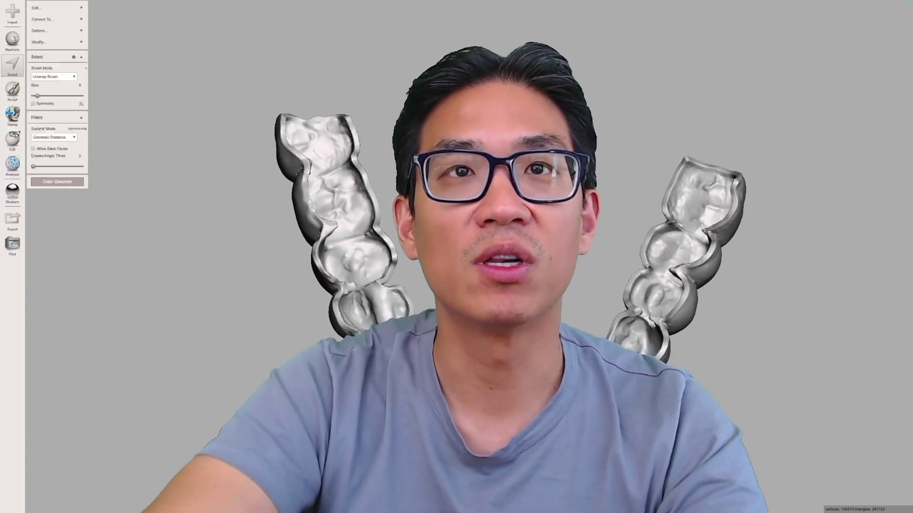
scroll(367, 293, up, 3)
scroll(367, 292, down, 2)
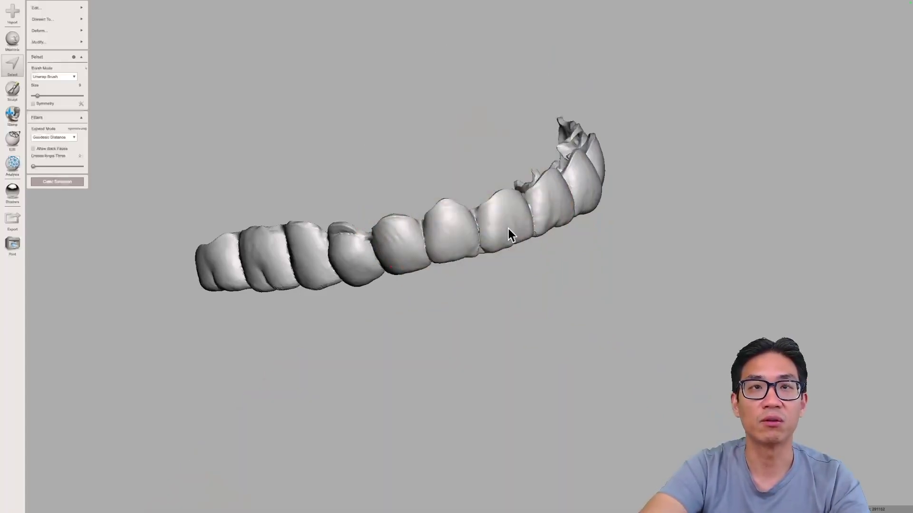
right_drag(468, 190, 438, 284)
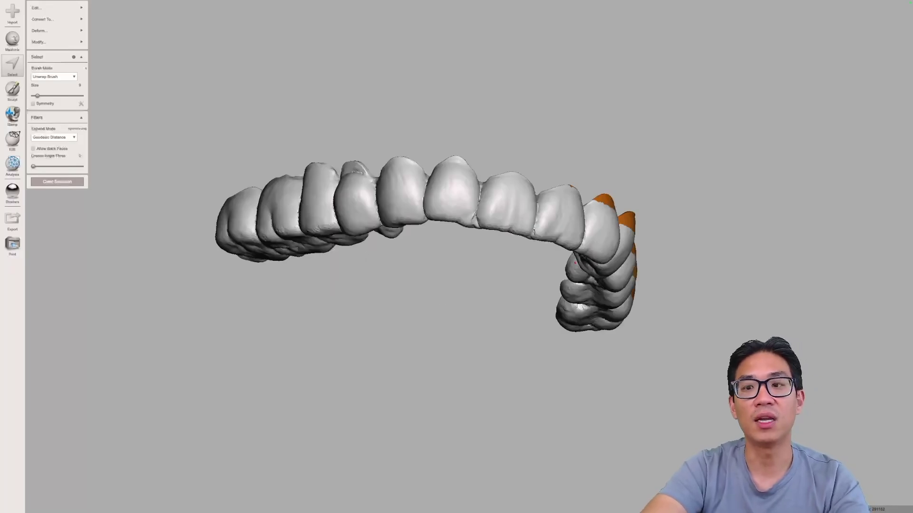